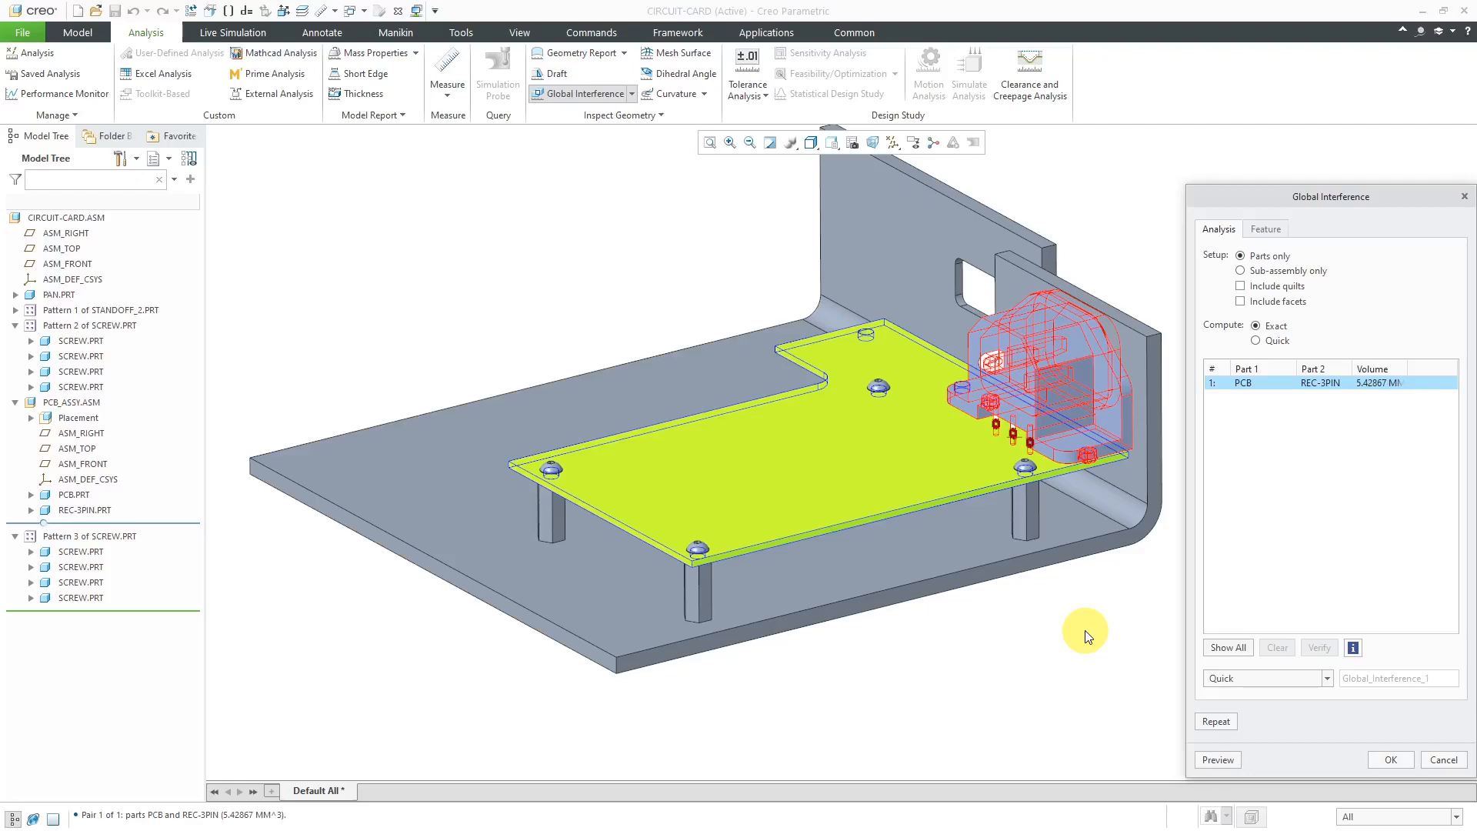
Close the Global Interference analysis and inspect the diameter dimension of Hole id 76 in PAN.PRT
click(1443, 756)
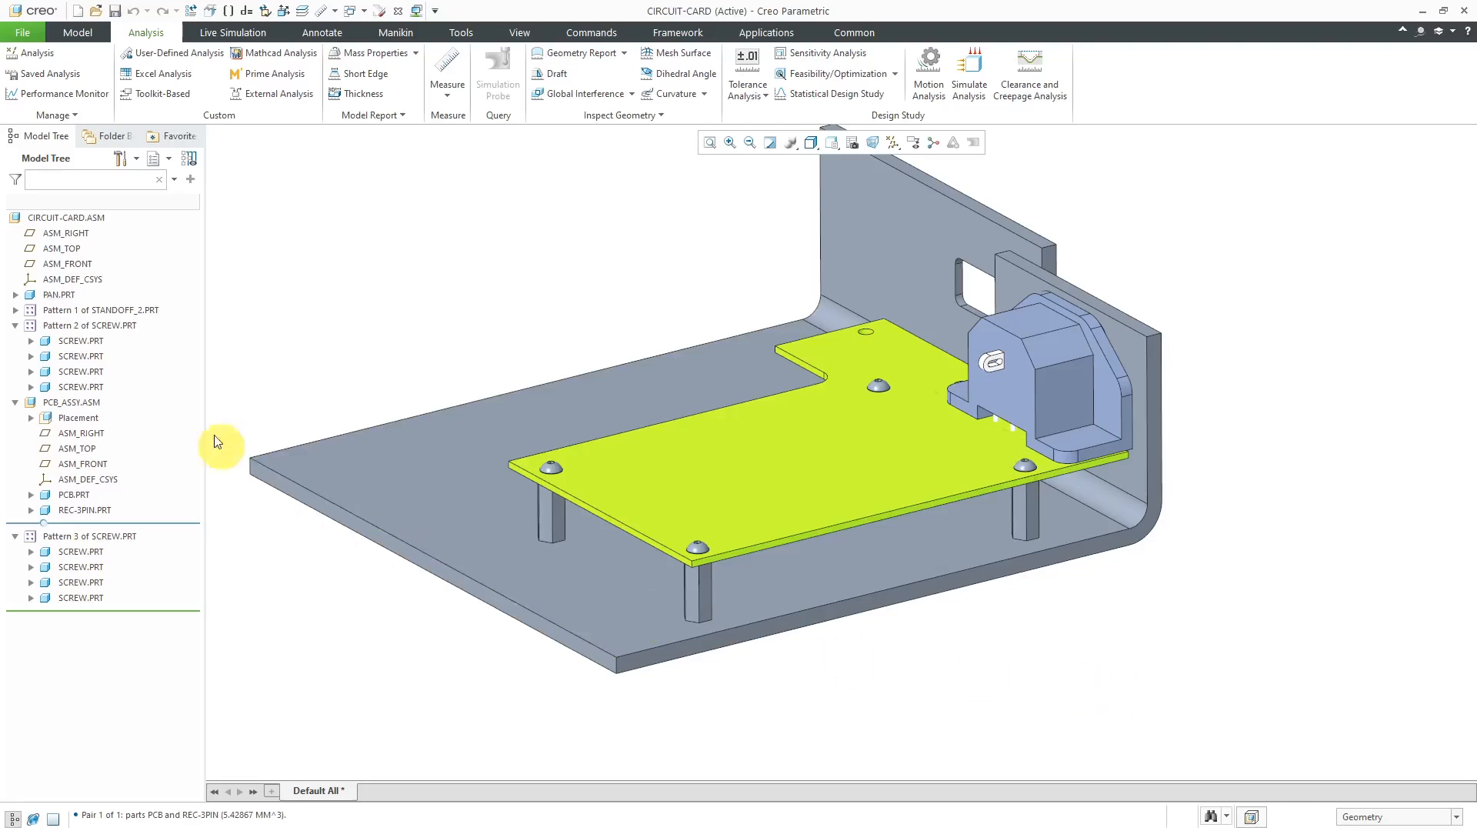
click(15, 295)
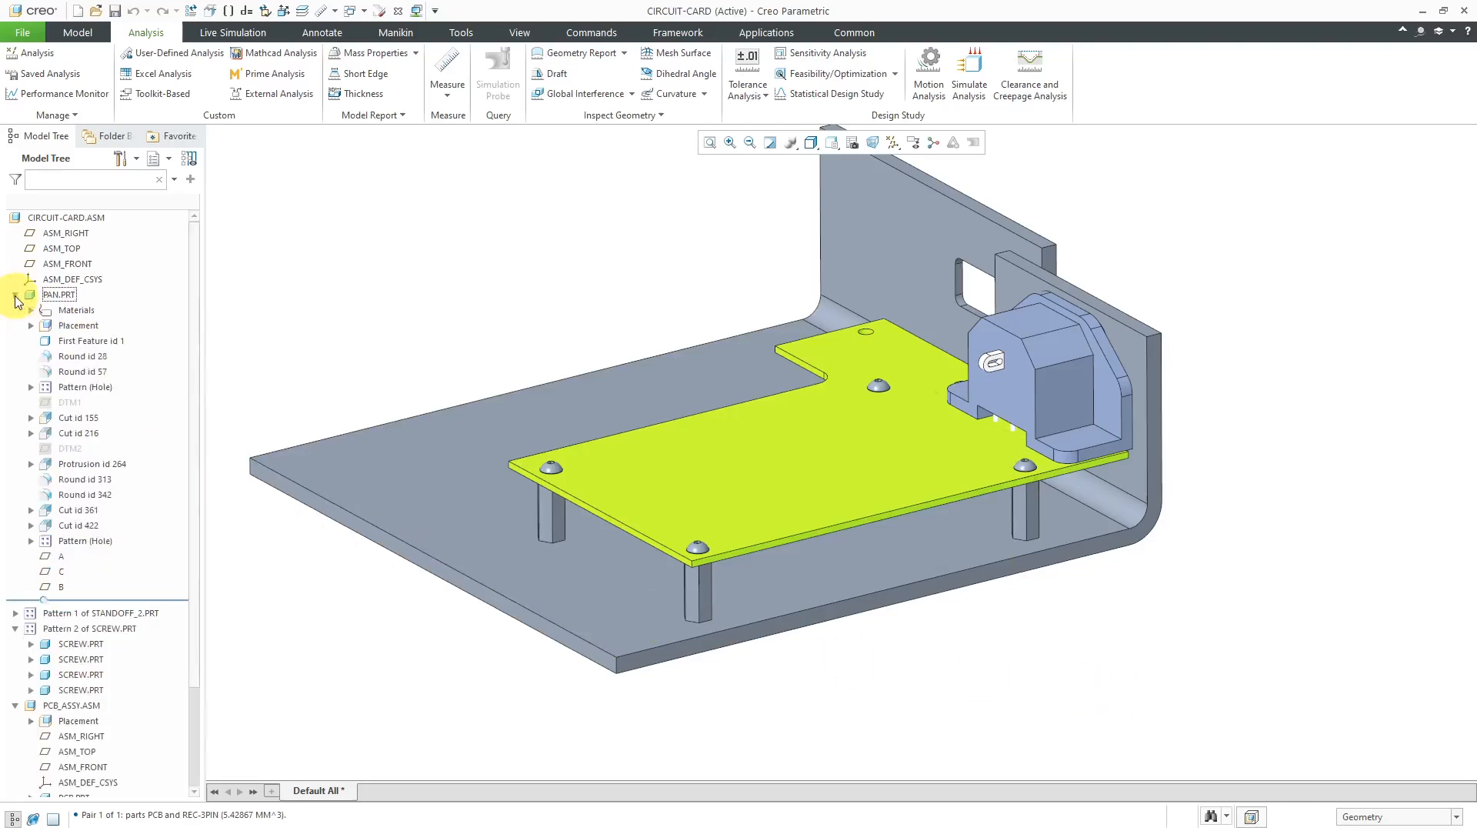
click(31, 387)
click(103, 405)
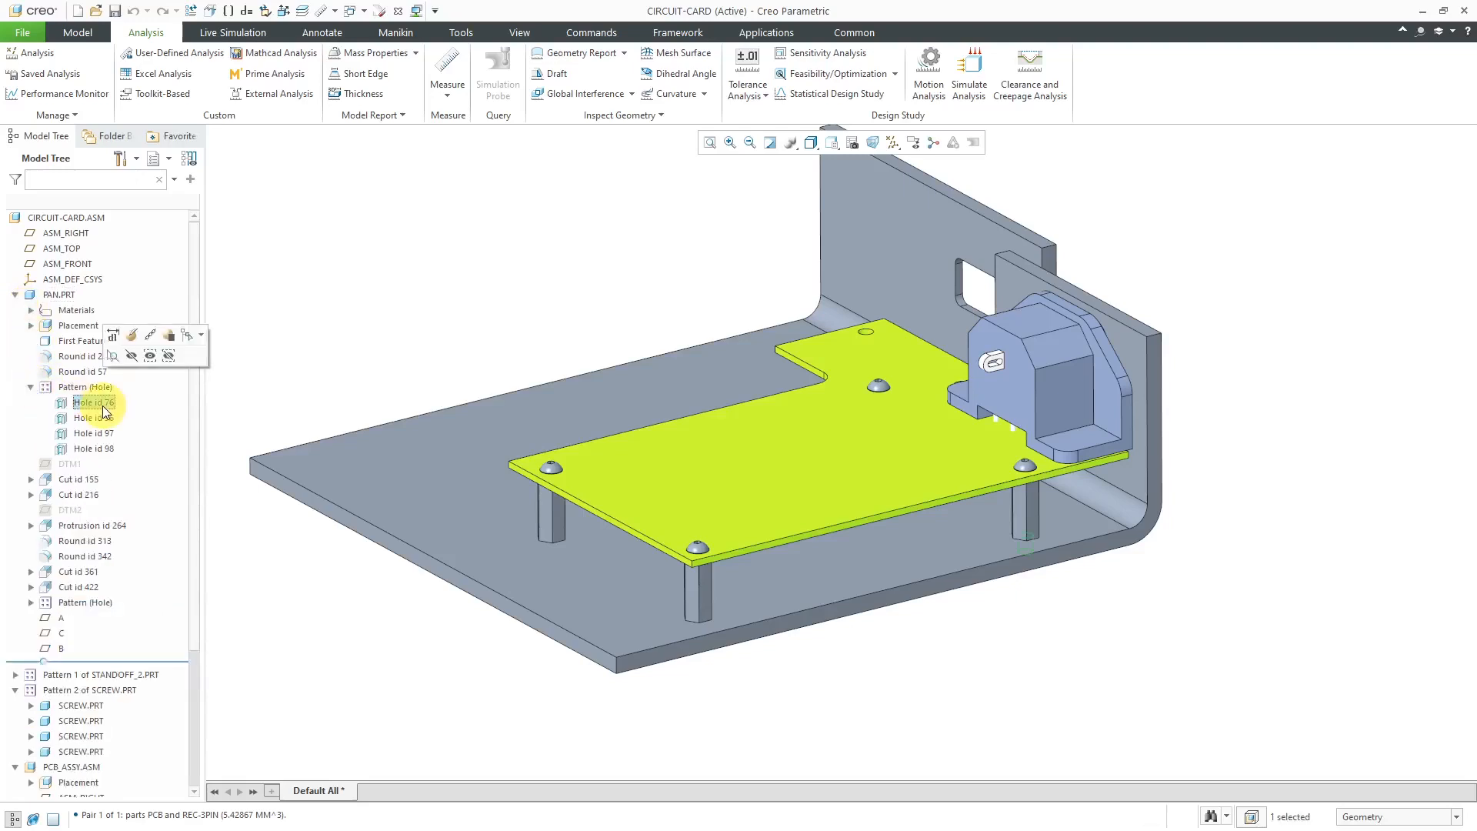
click(114, 337)
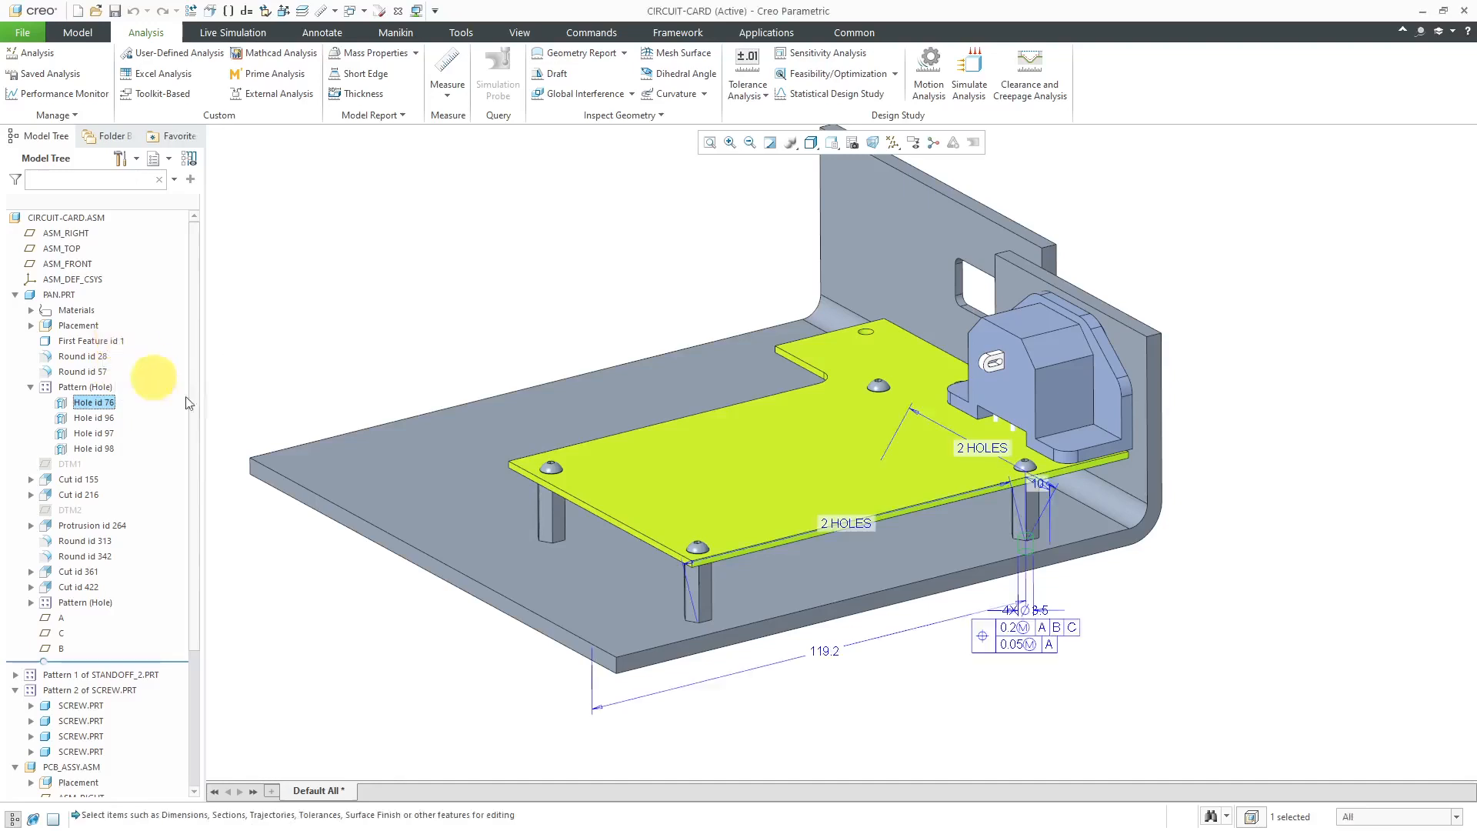
scroll(1031, 657, up, 2)
scroll(1027, 665, up, 4)
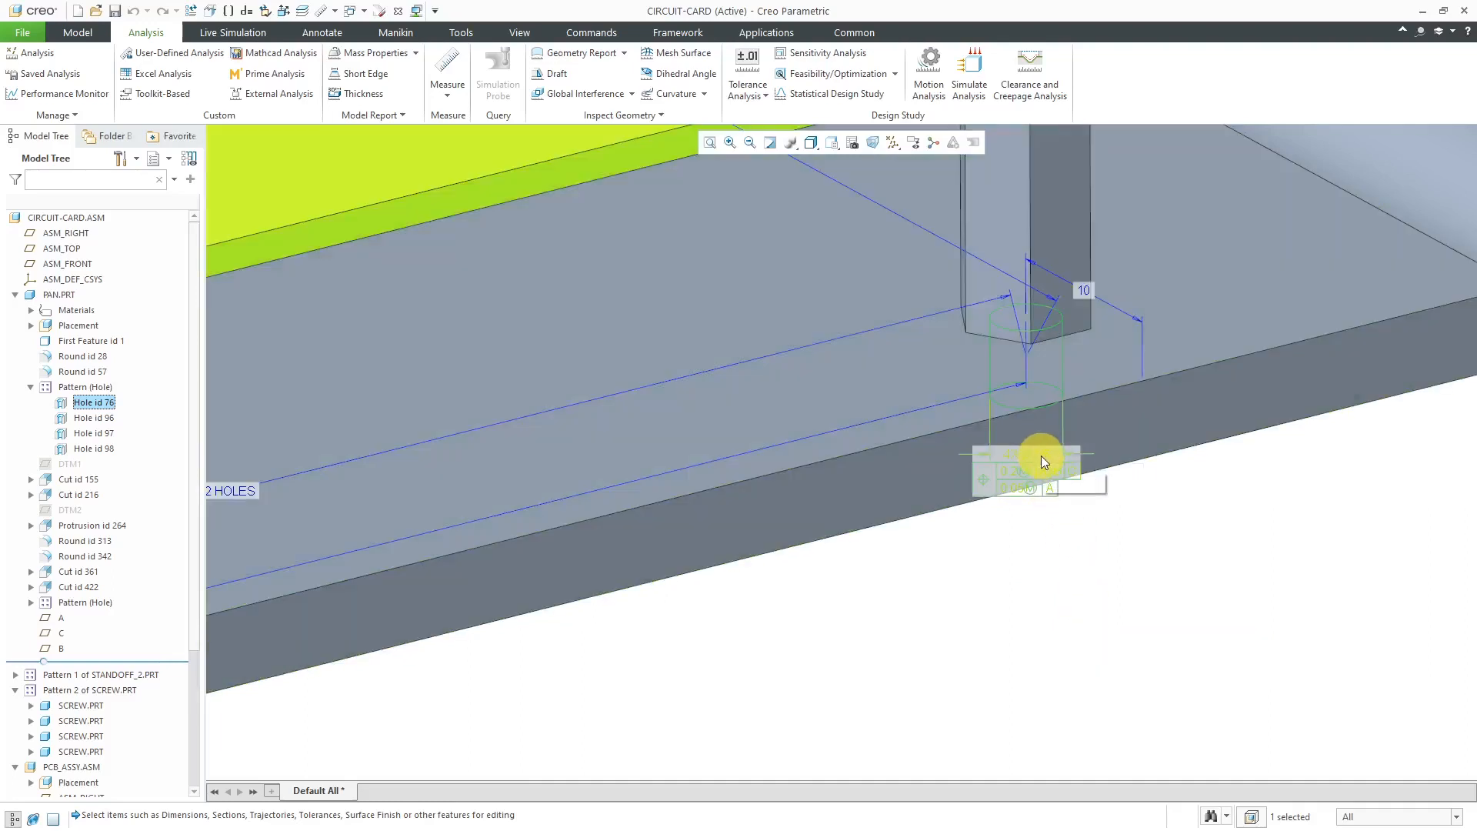
click(1042, 460)
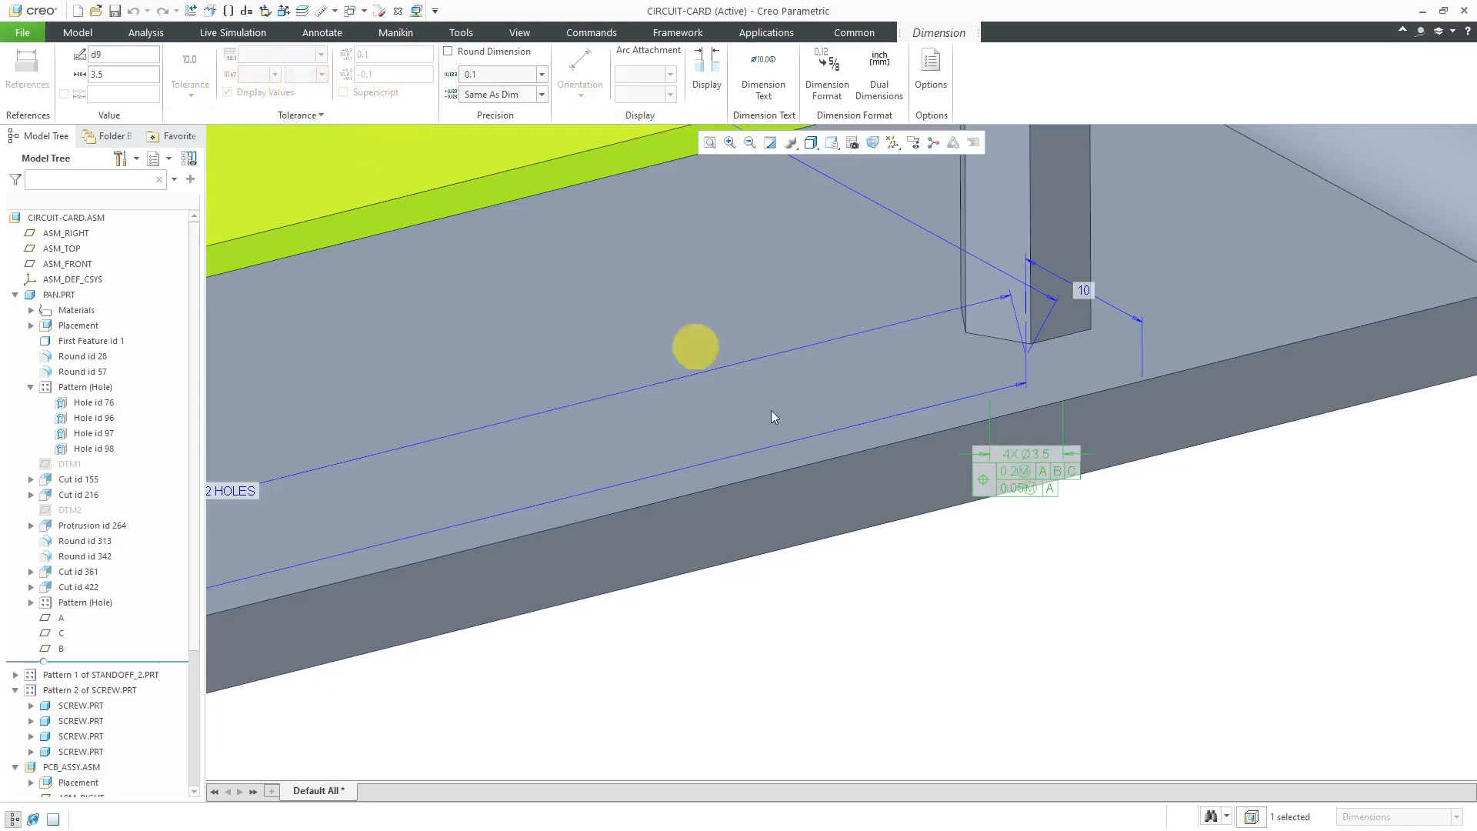
click(930, 624)
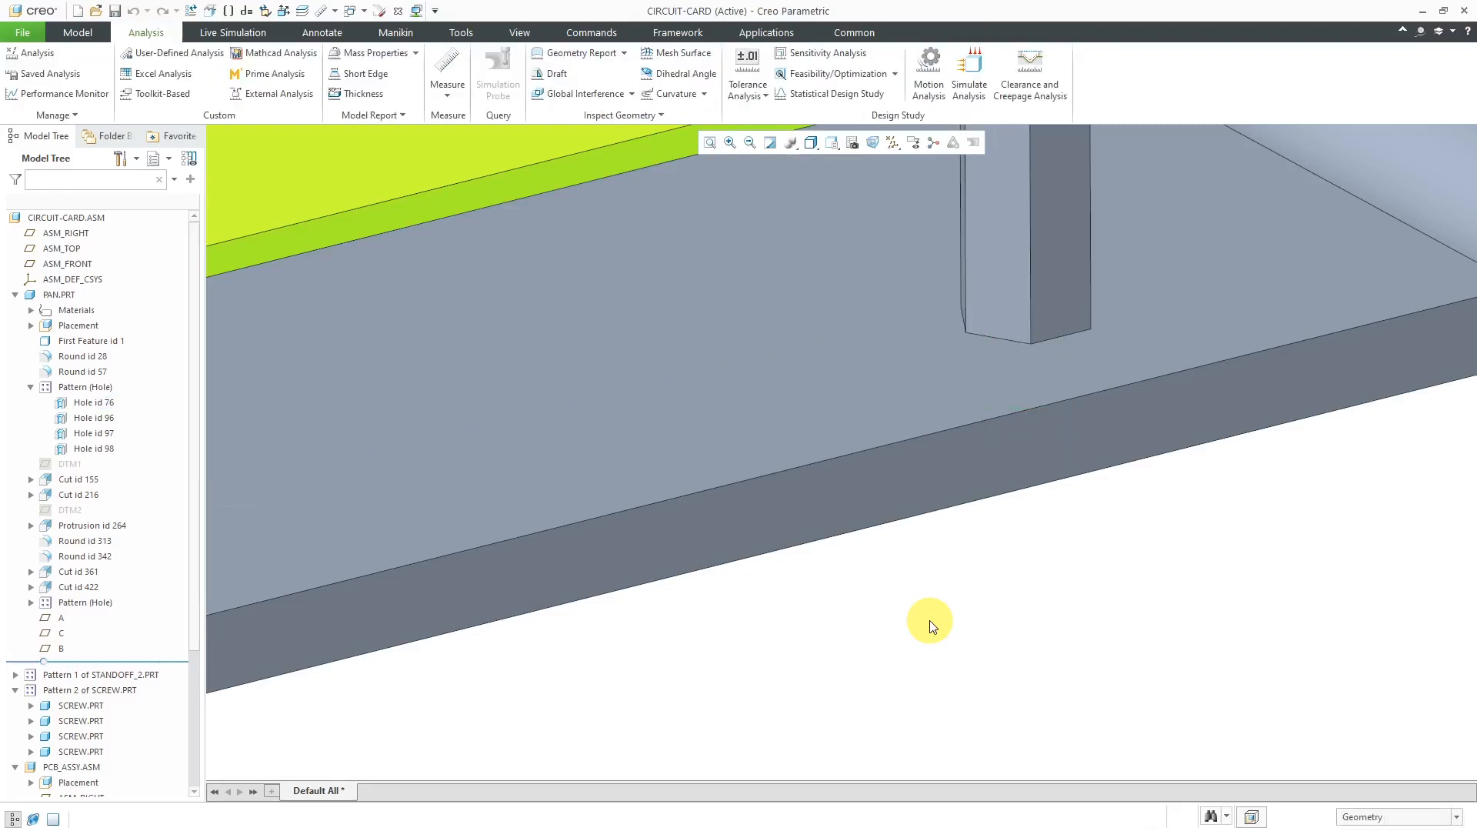
Set the Dimension Tolerances entity display option to Show all tolerances, for the current session only
click(34, 32)
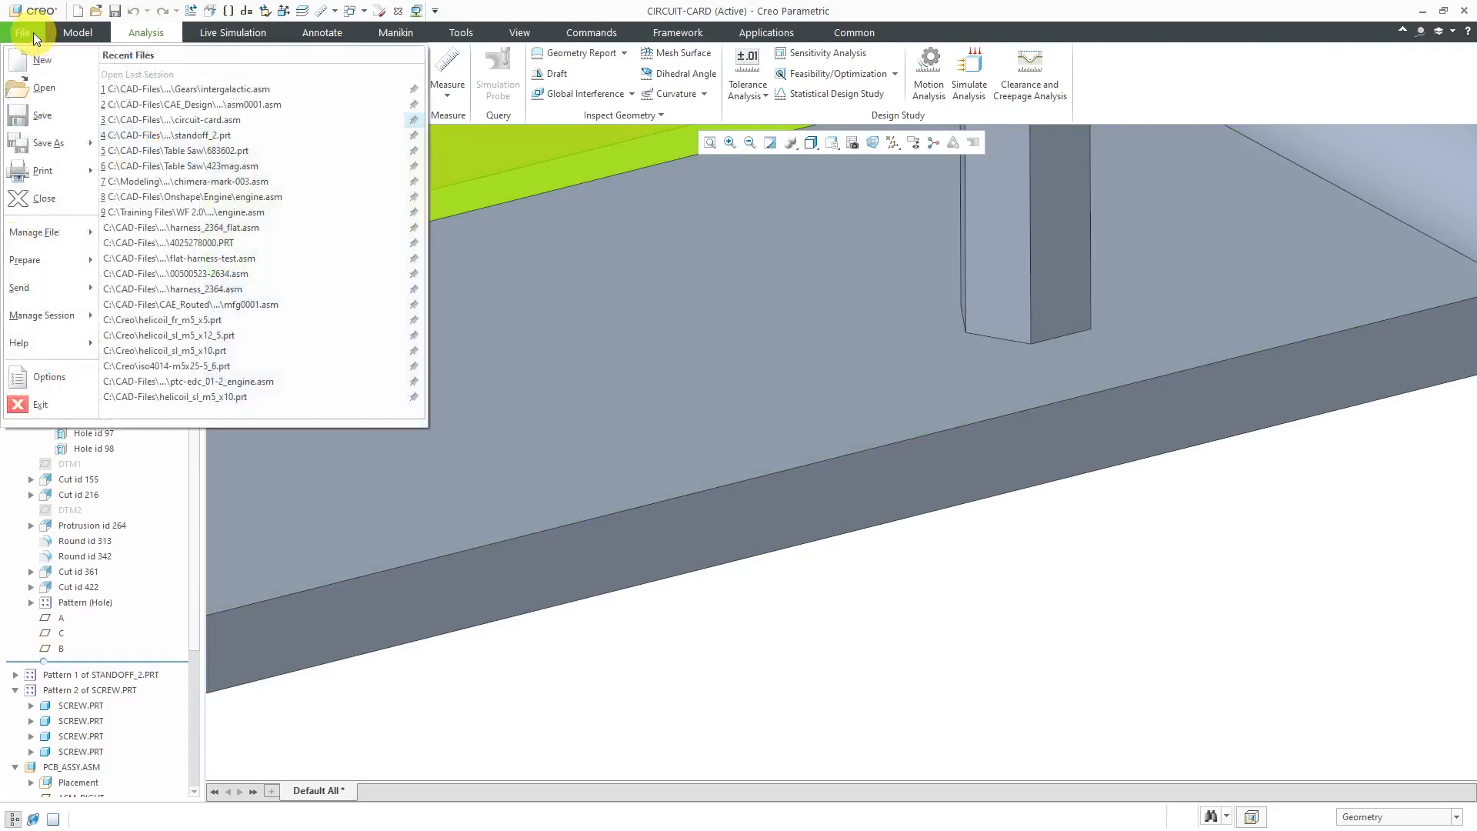
click(85, 377)
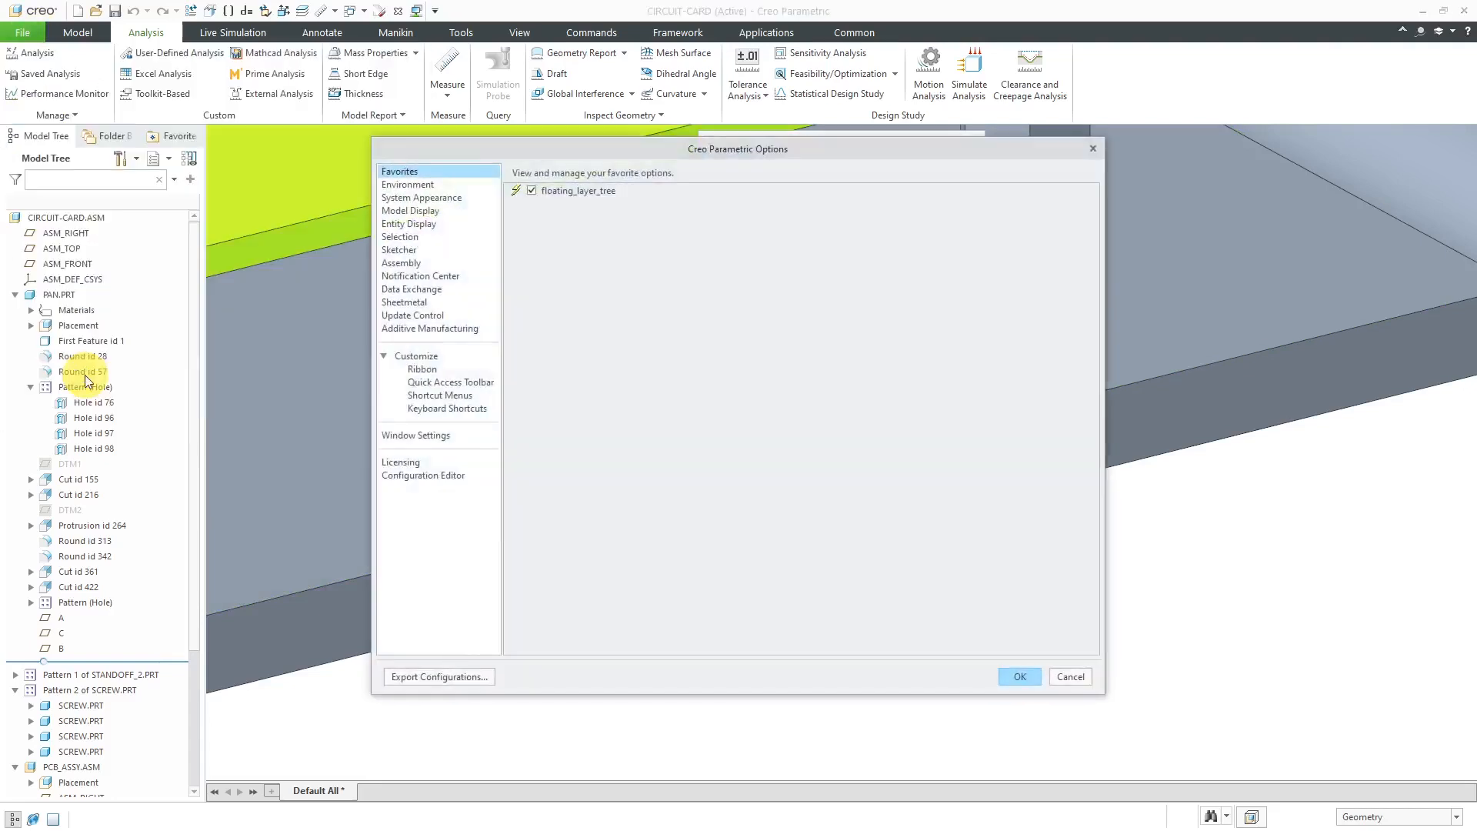
click(417, 223)
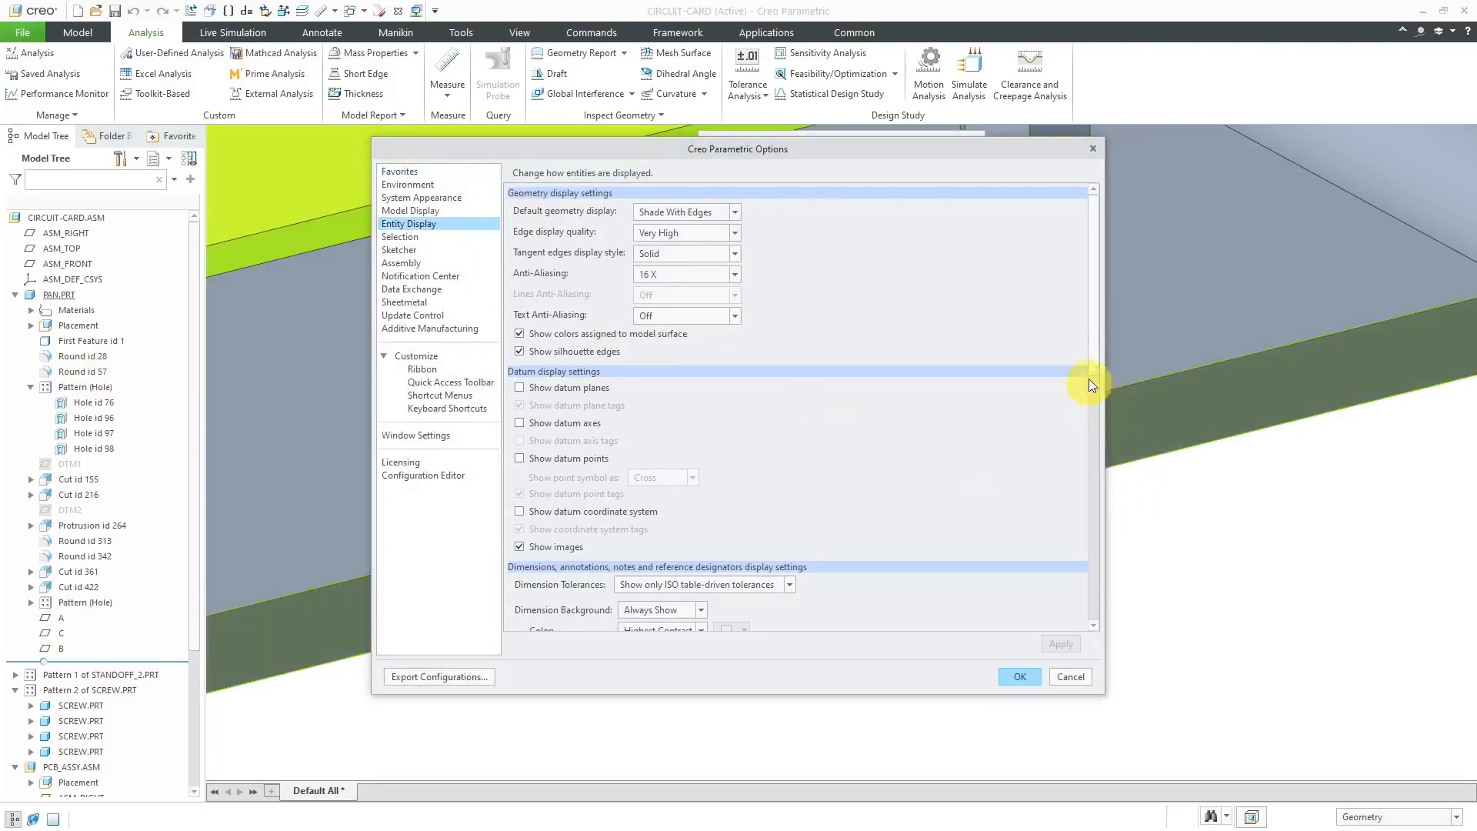
drag(1094, 334, 1092, 420)
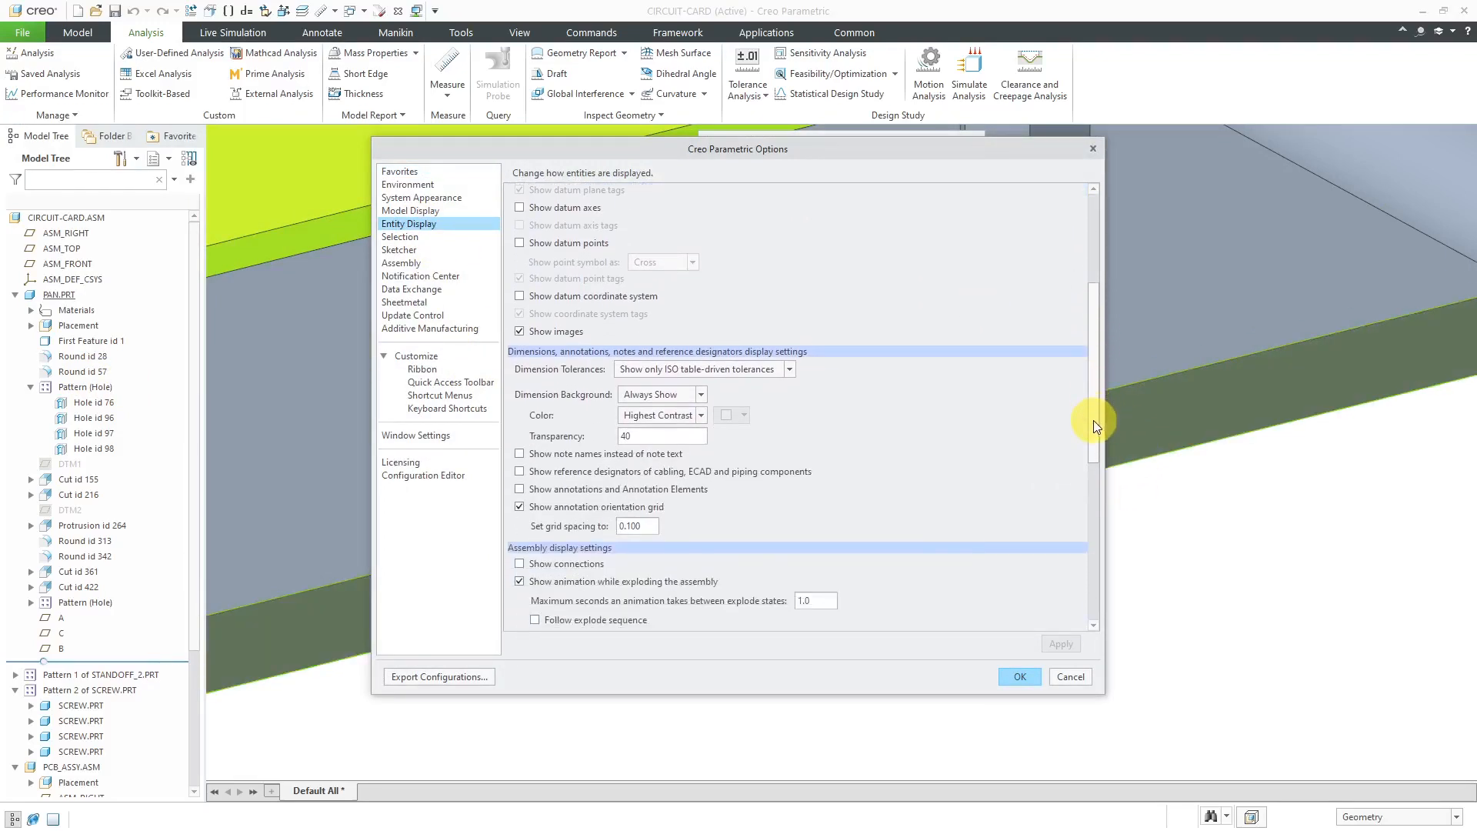
click(791, 370)
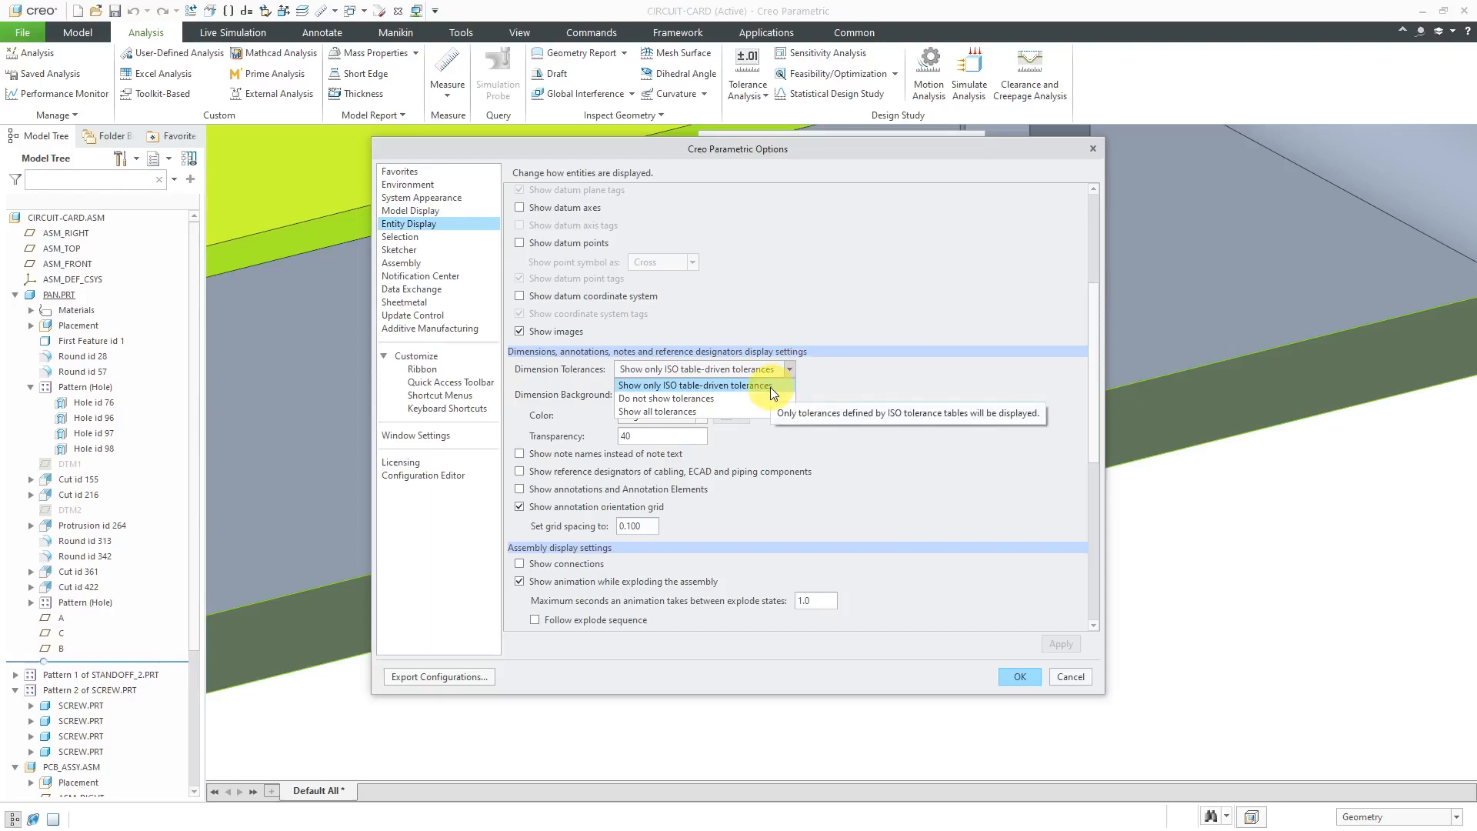
click(690, 415)
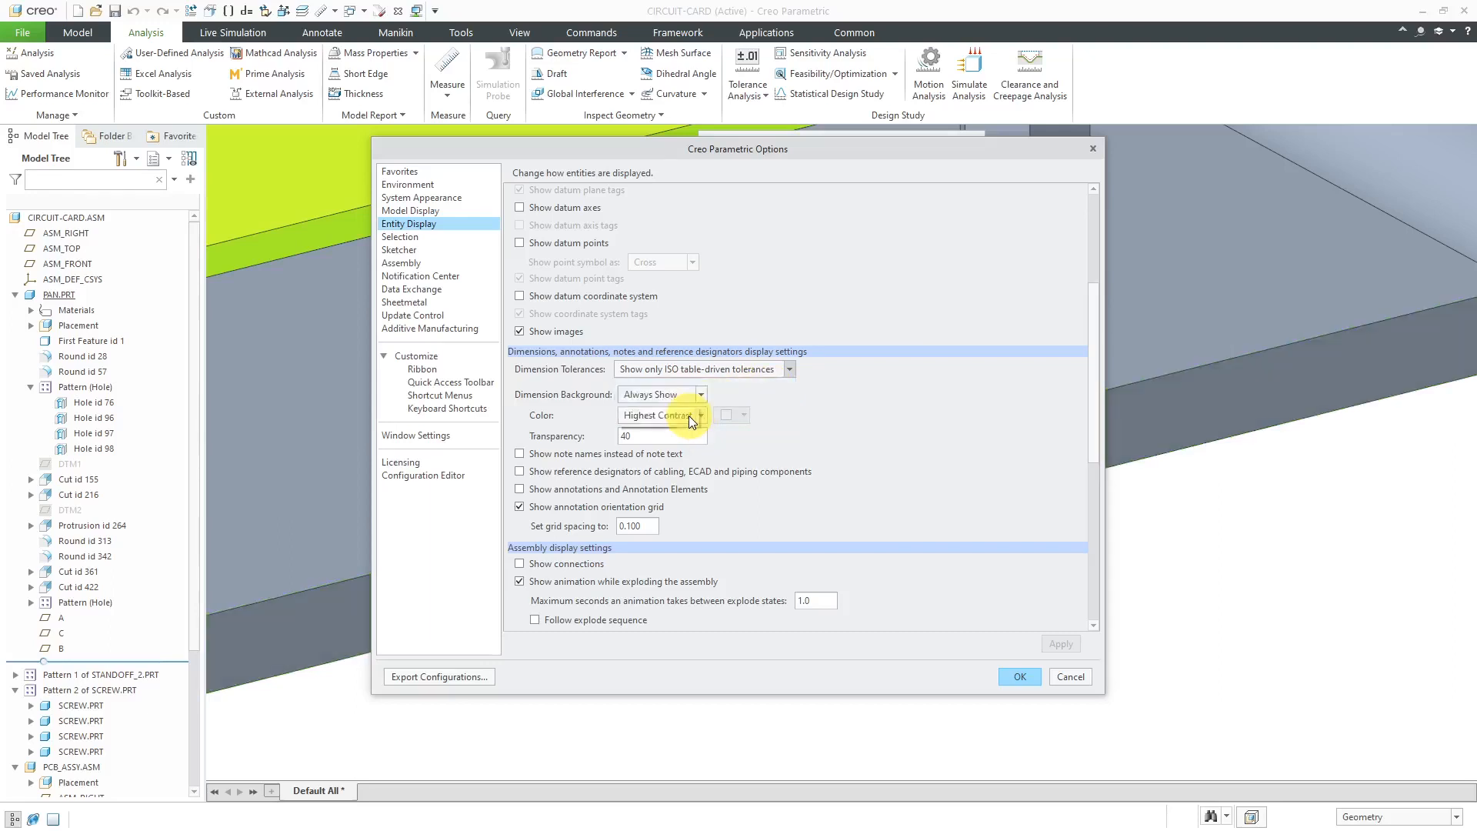
click(1020, 677)
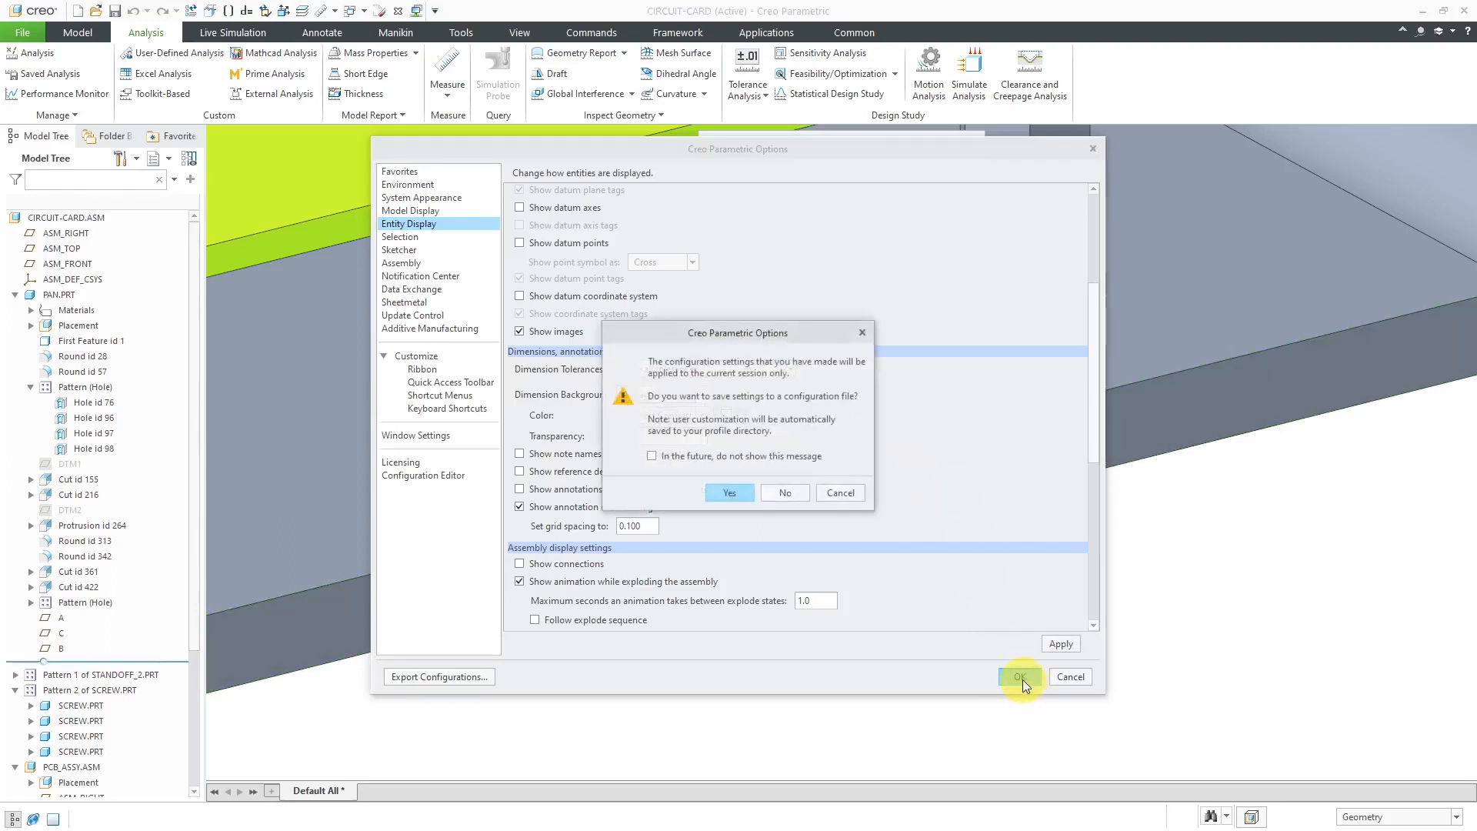
click(791, 492)
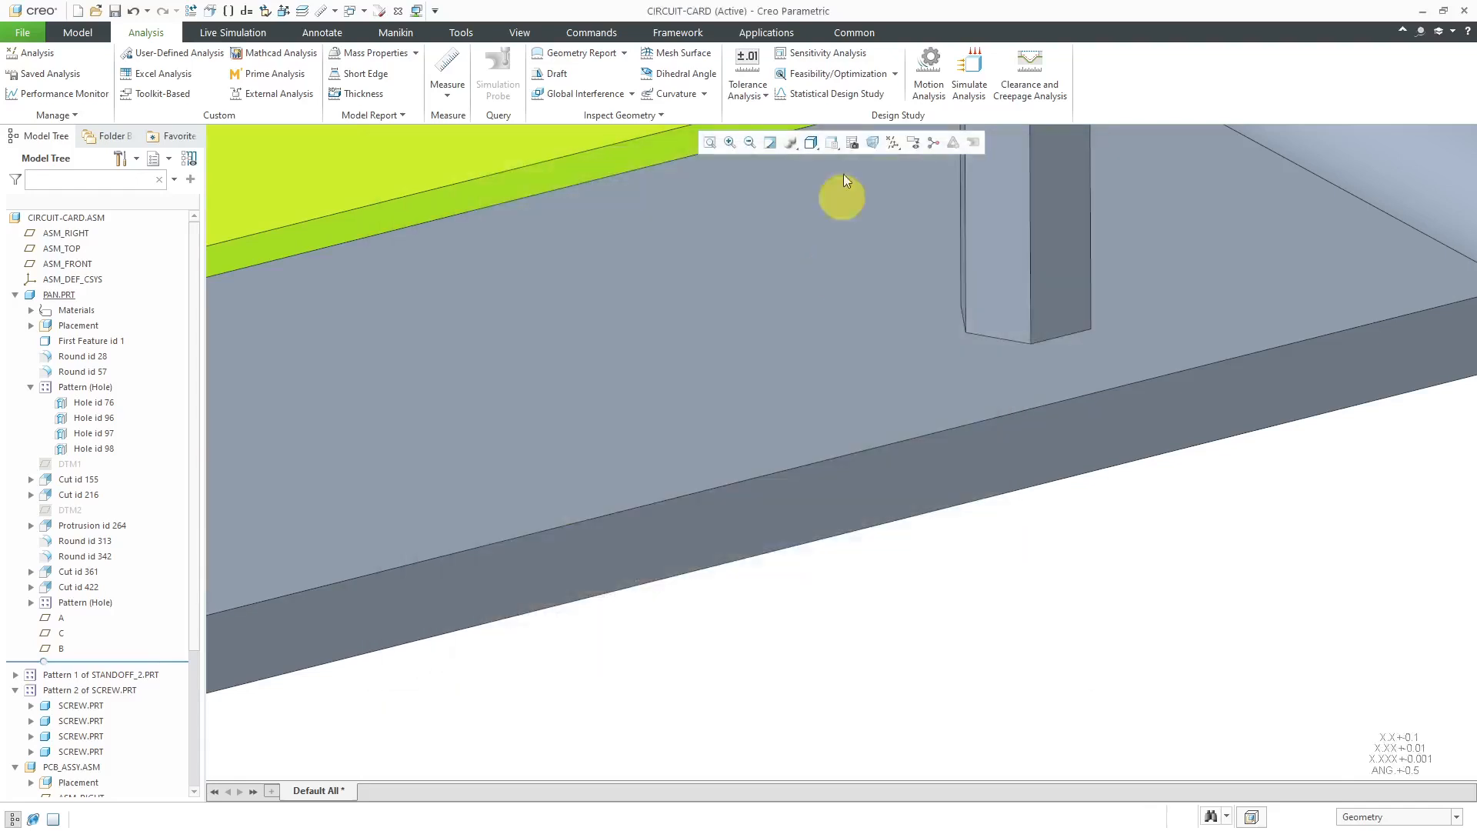
click(861, 35)
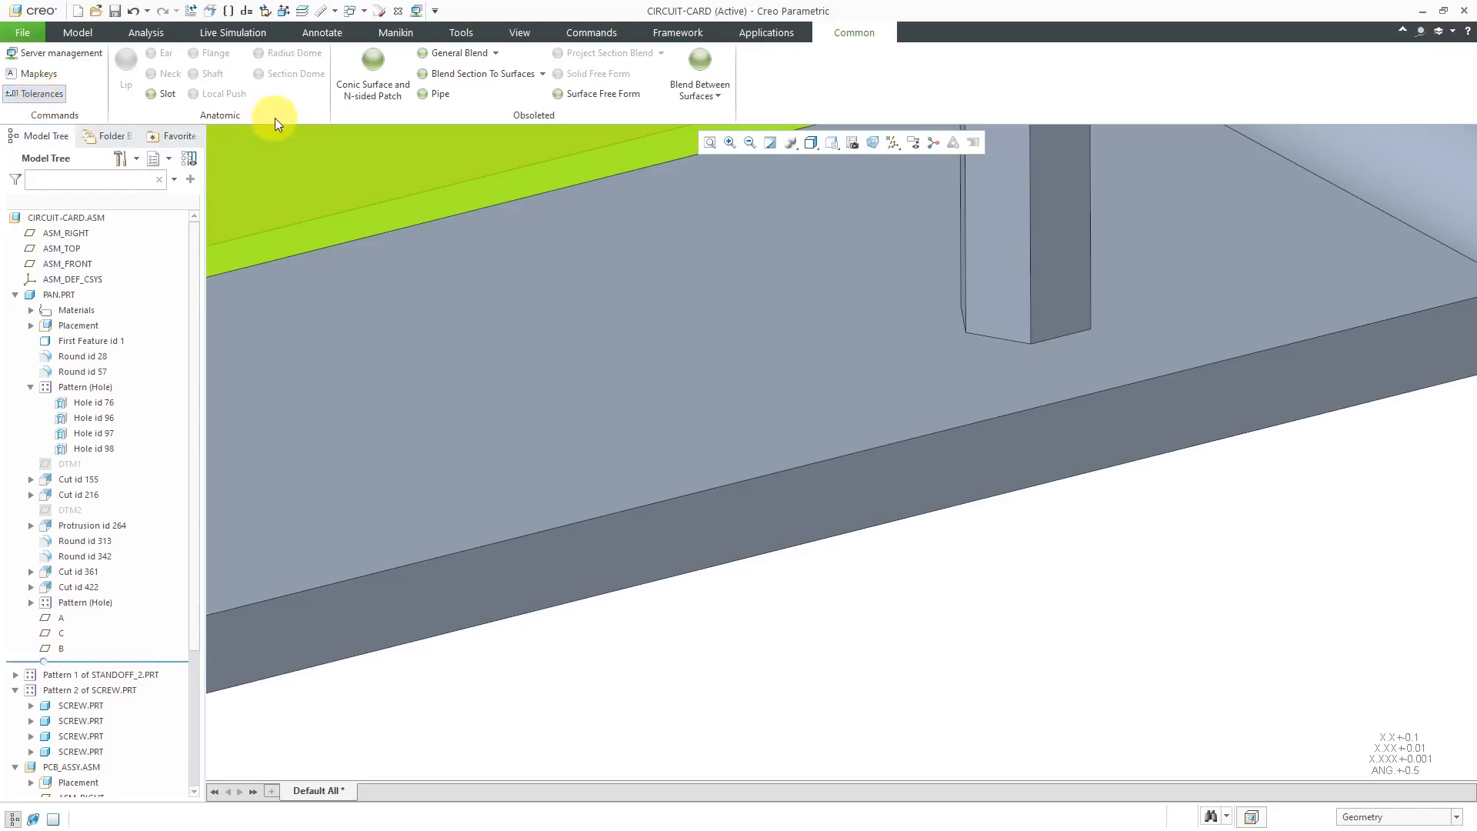
click(598, 33)
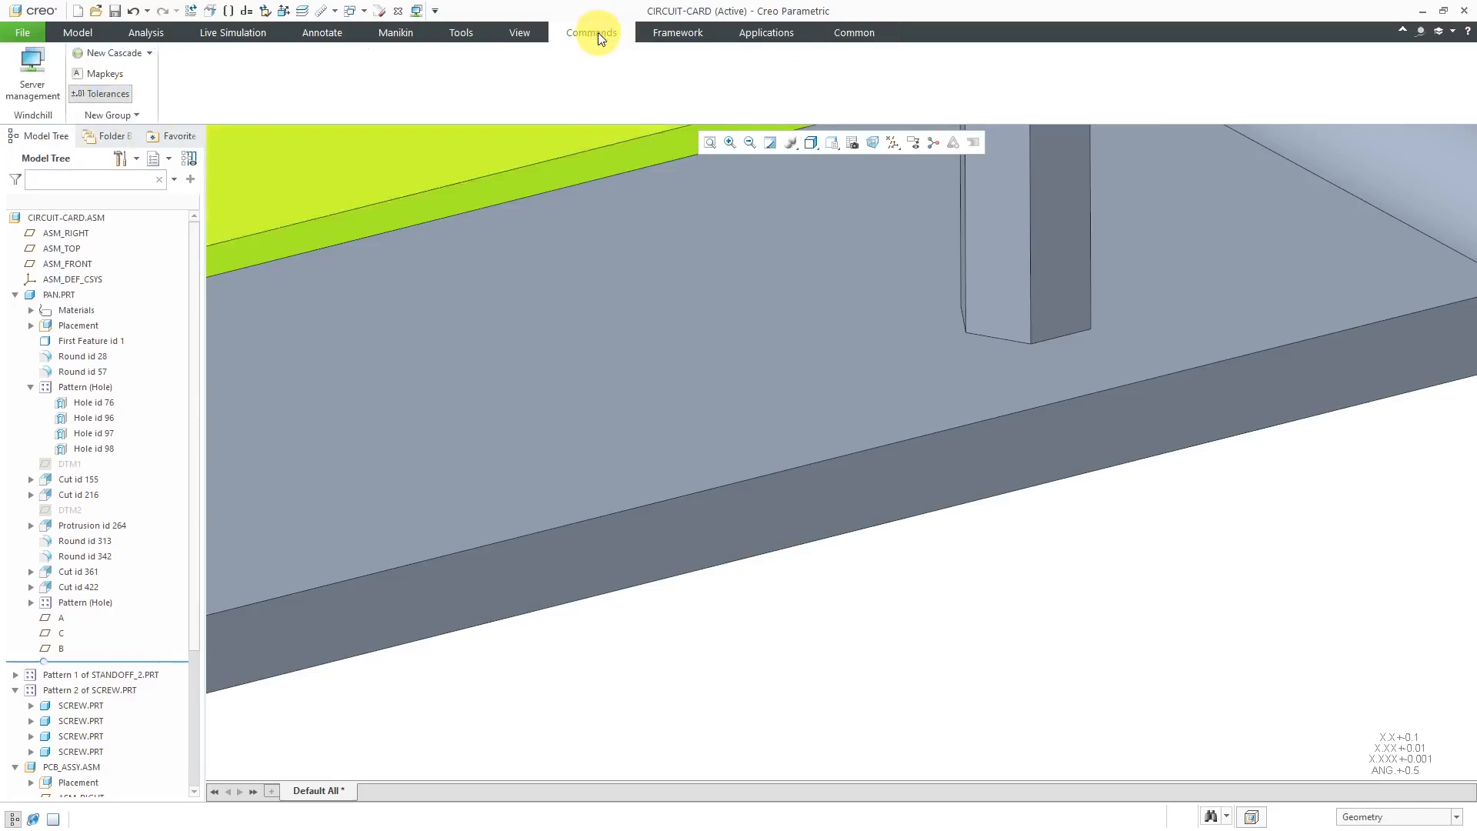
click(79, 34)
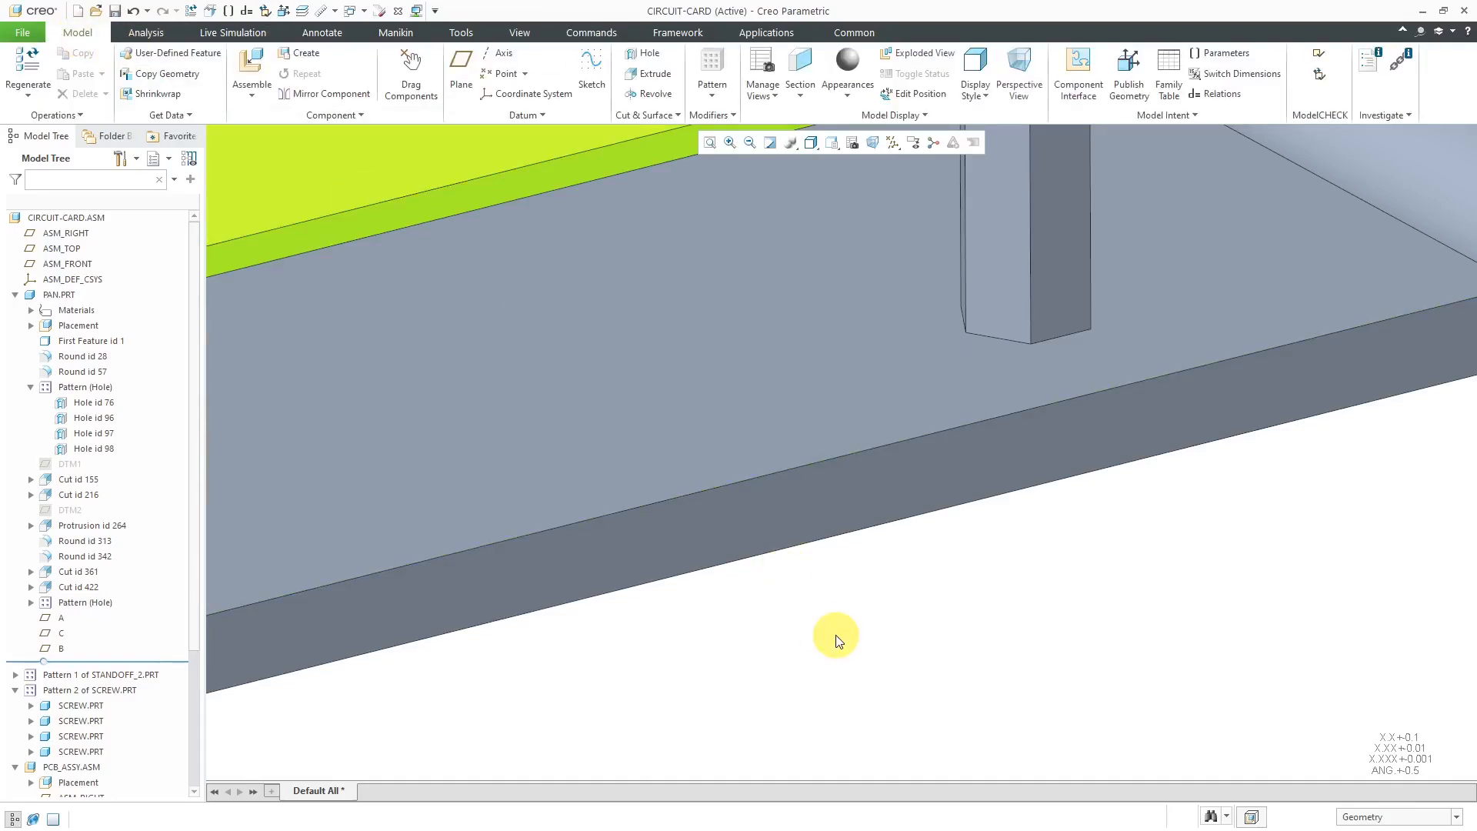
Display the dimensions of Hole id 76 and review the tolerance modes available for its diameter
click(94, 403)
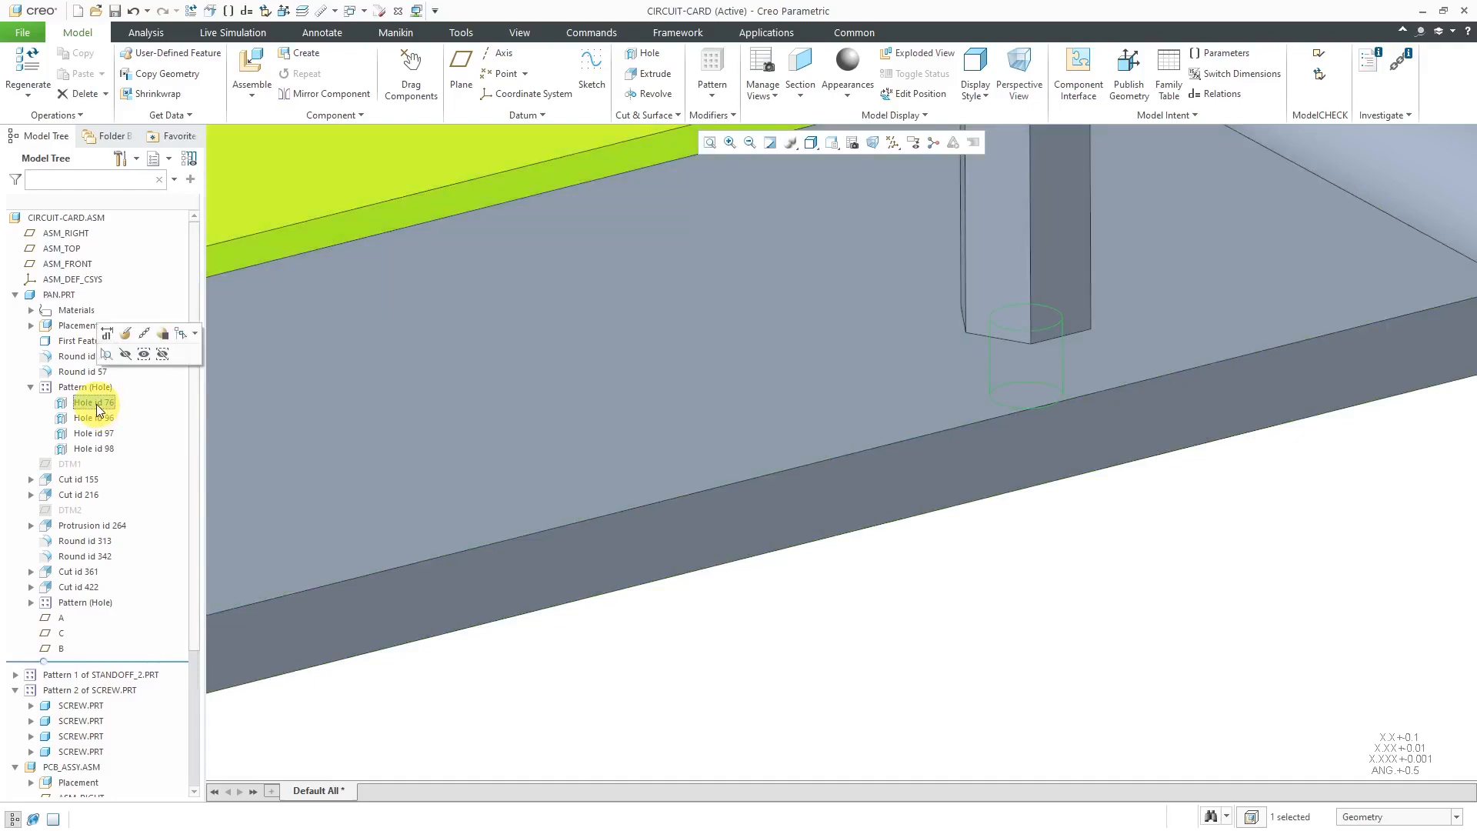
click(107, 334)
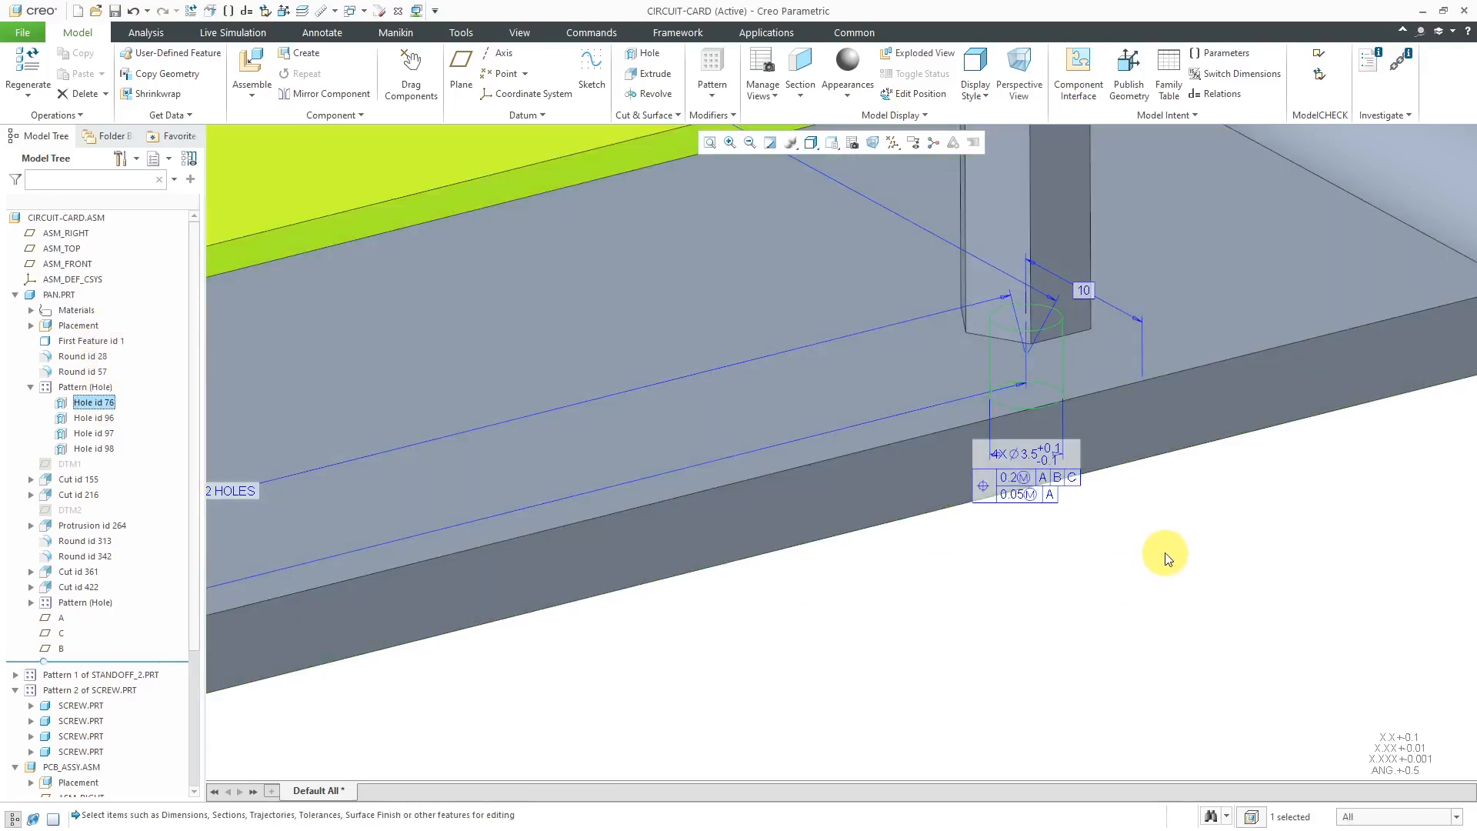
click(1049, 456)
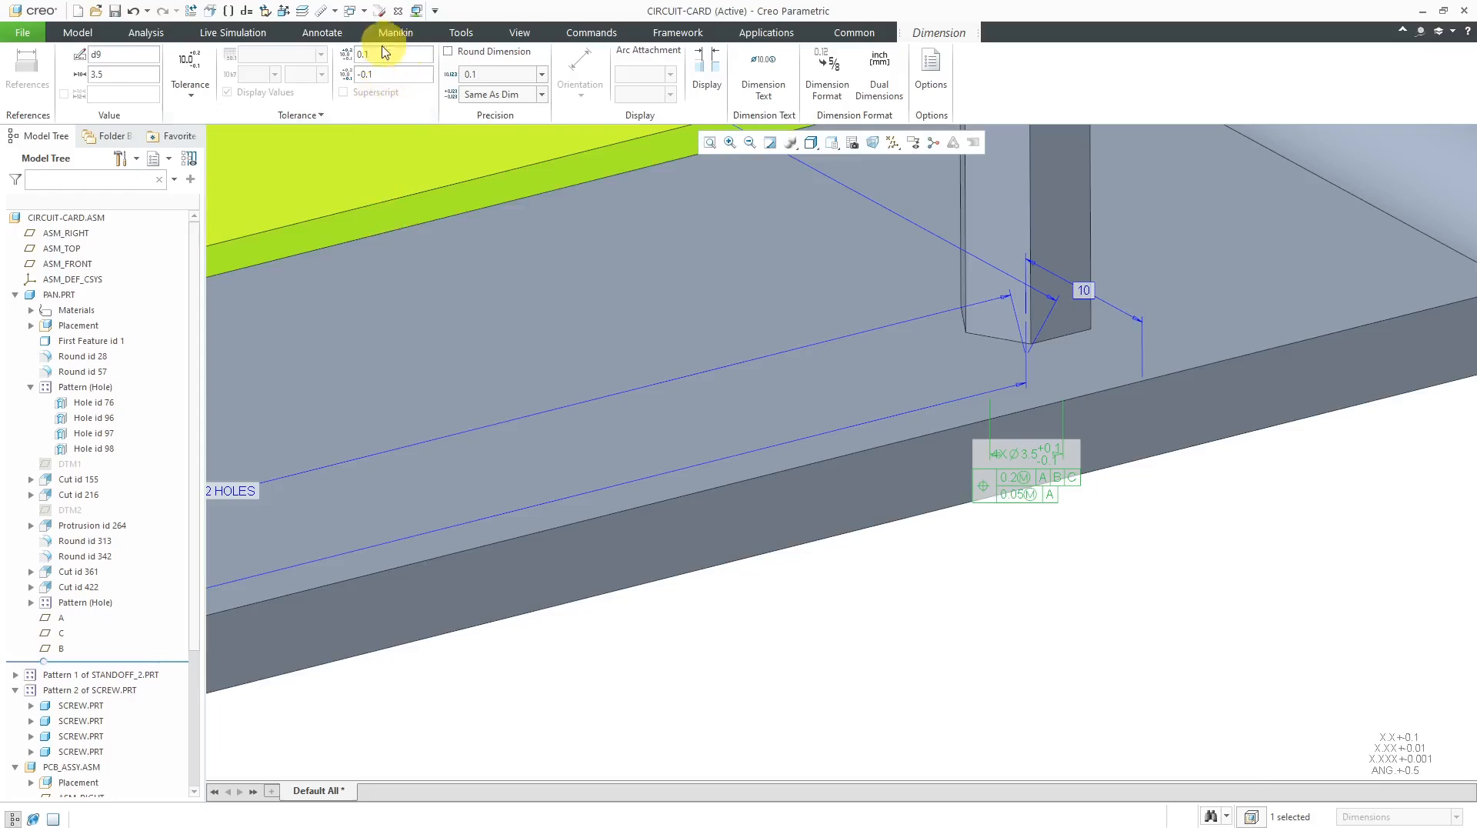
click(195, 94)
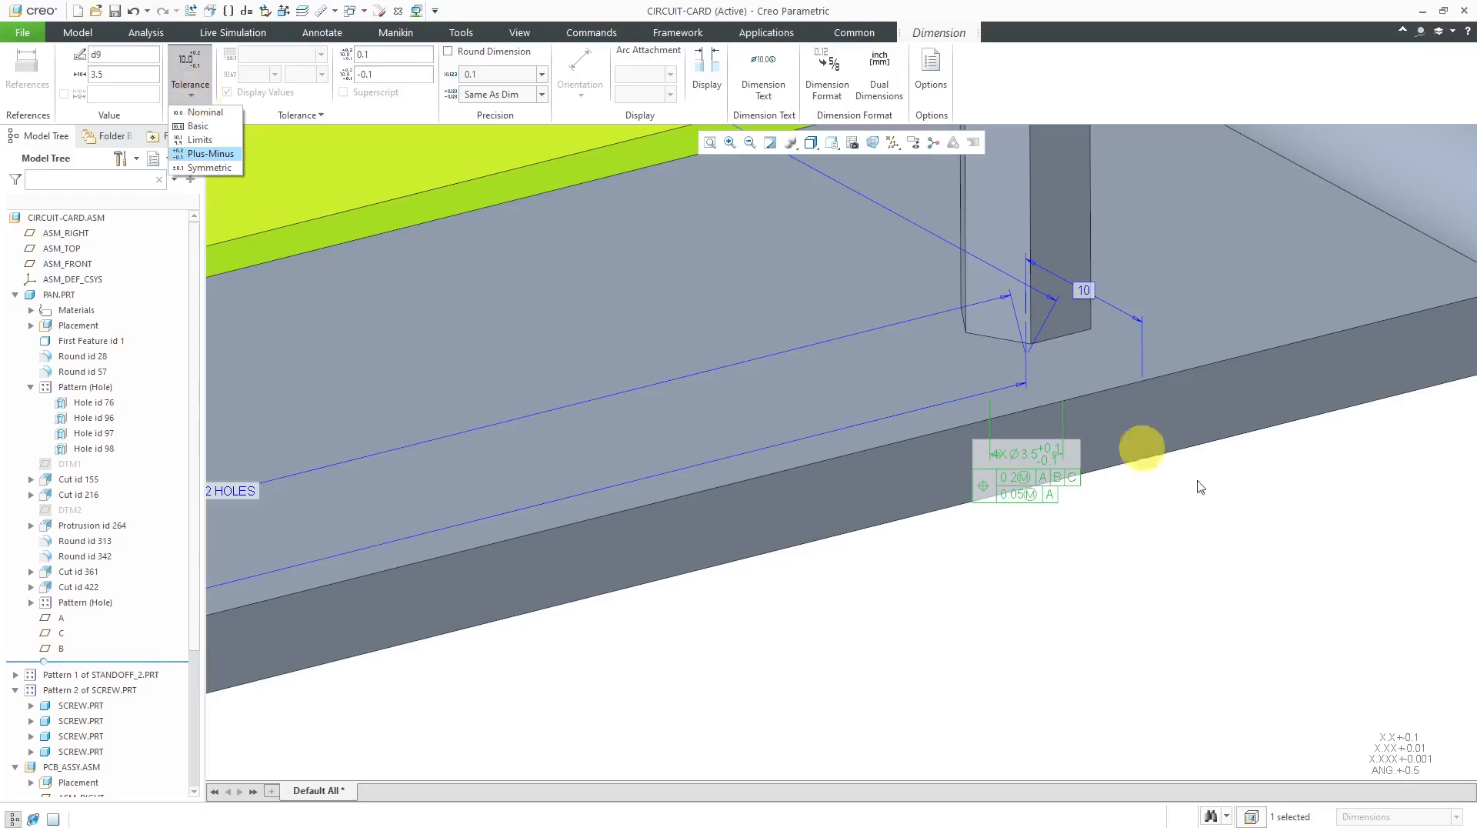
click(1101, 601)
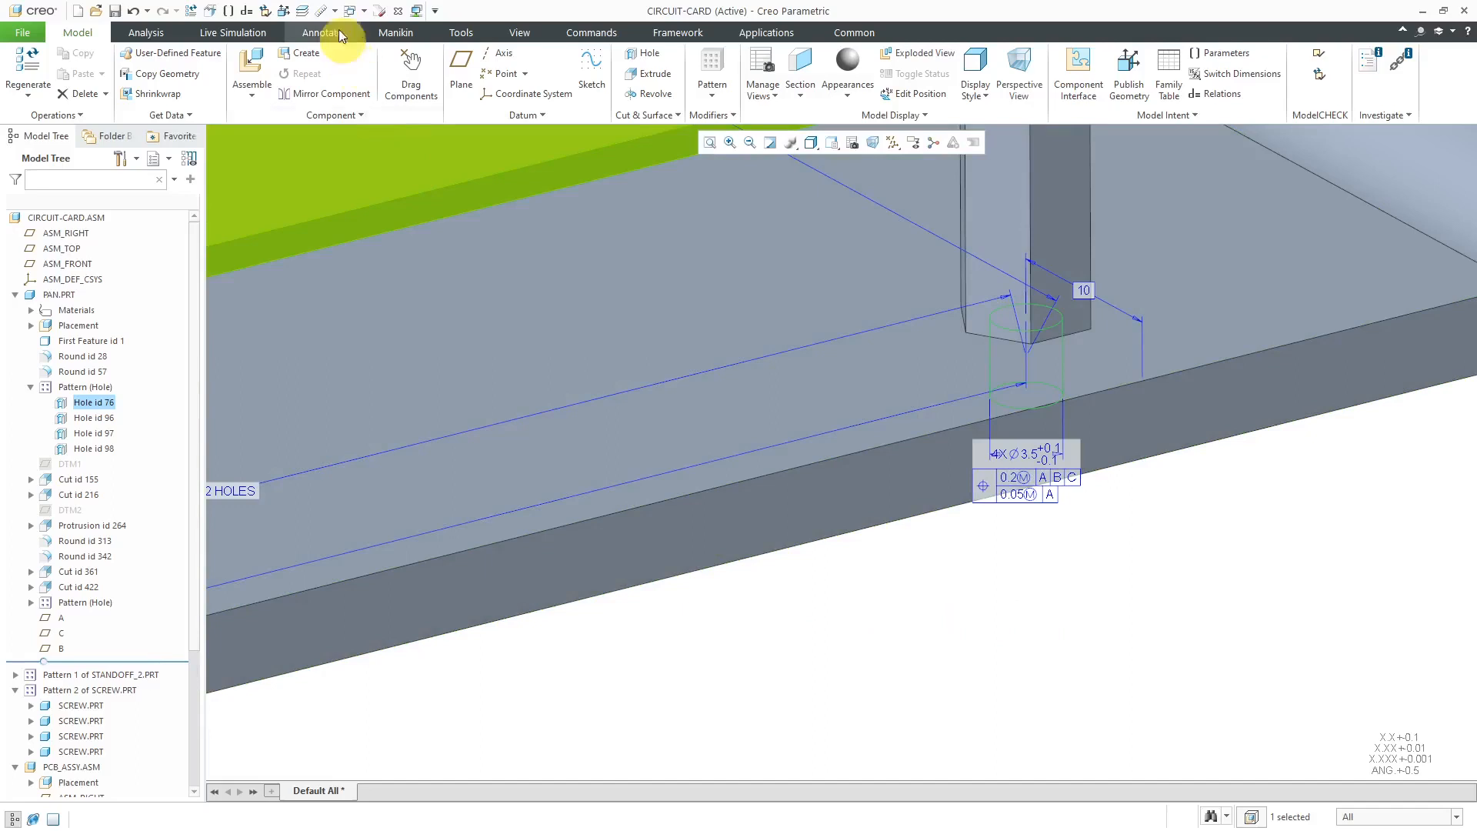
Switch to the PAN.PRT window and display the dimensions of the standoff hole at Hole id 76
click(361, 12)
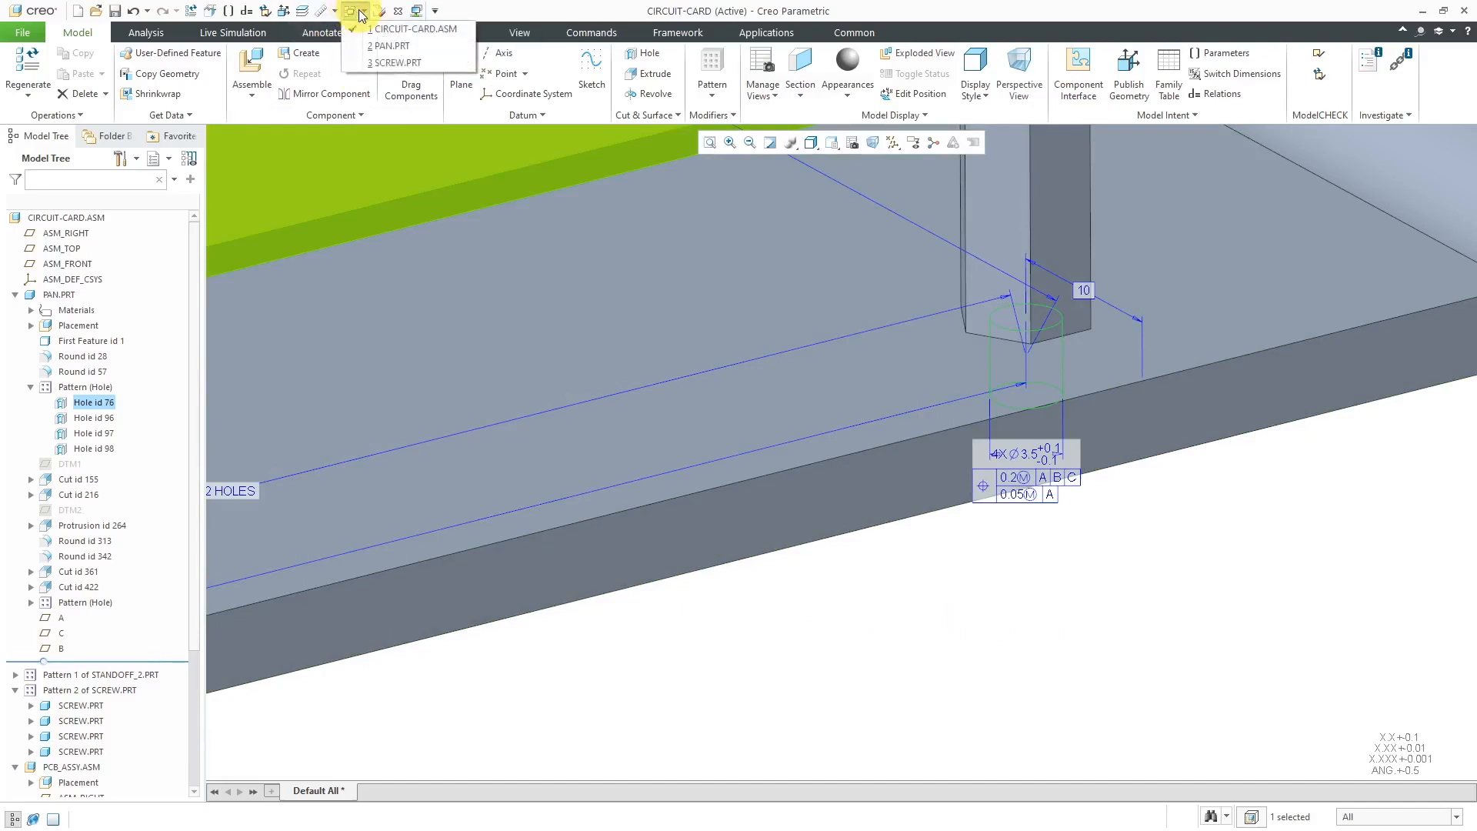
click(381, 47)
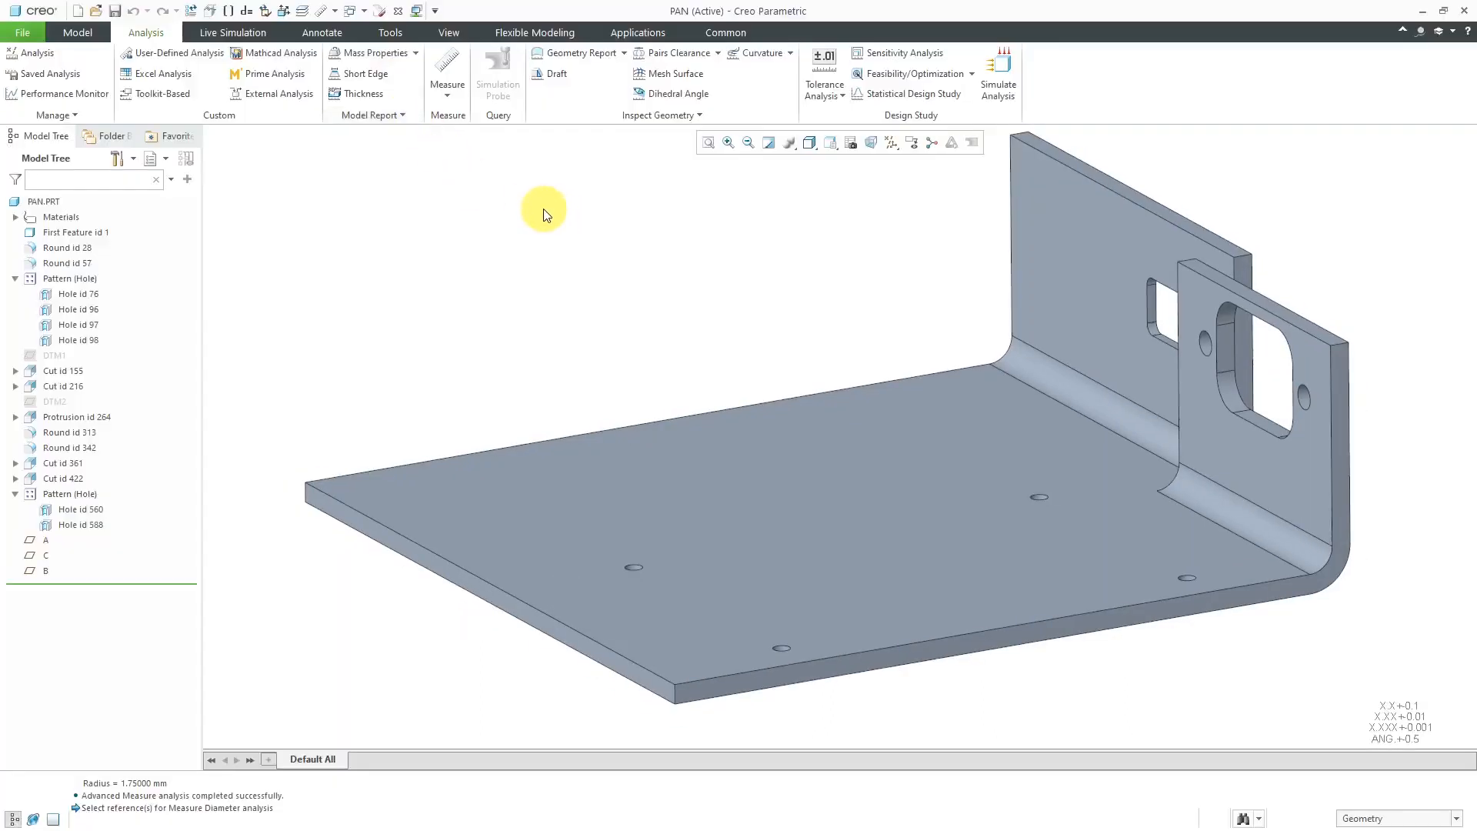
middle_drag(542, 227, 540, 237)
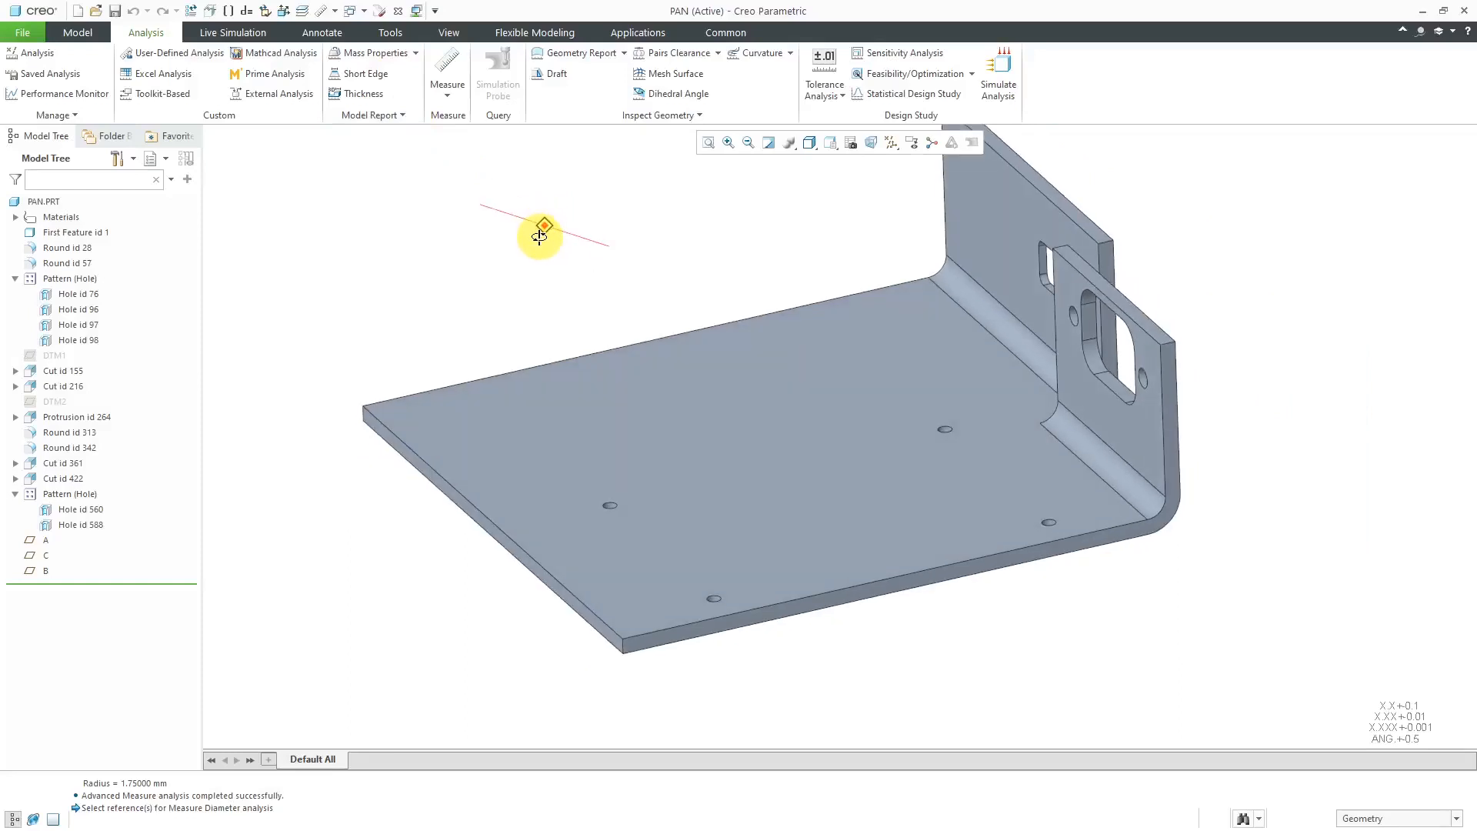
scroll(1050, 523, up, 6)
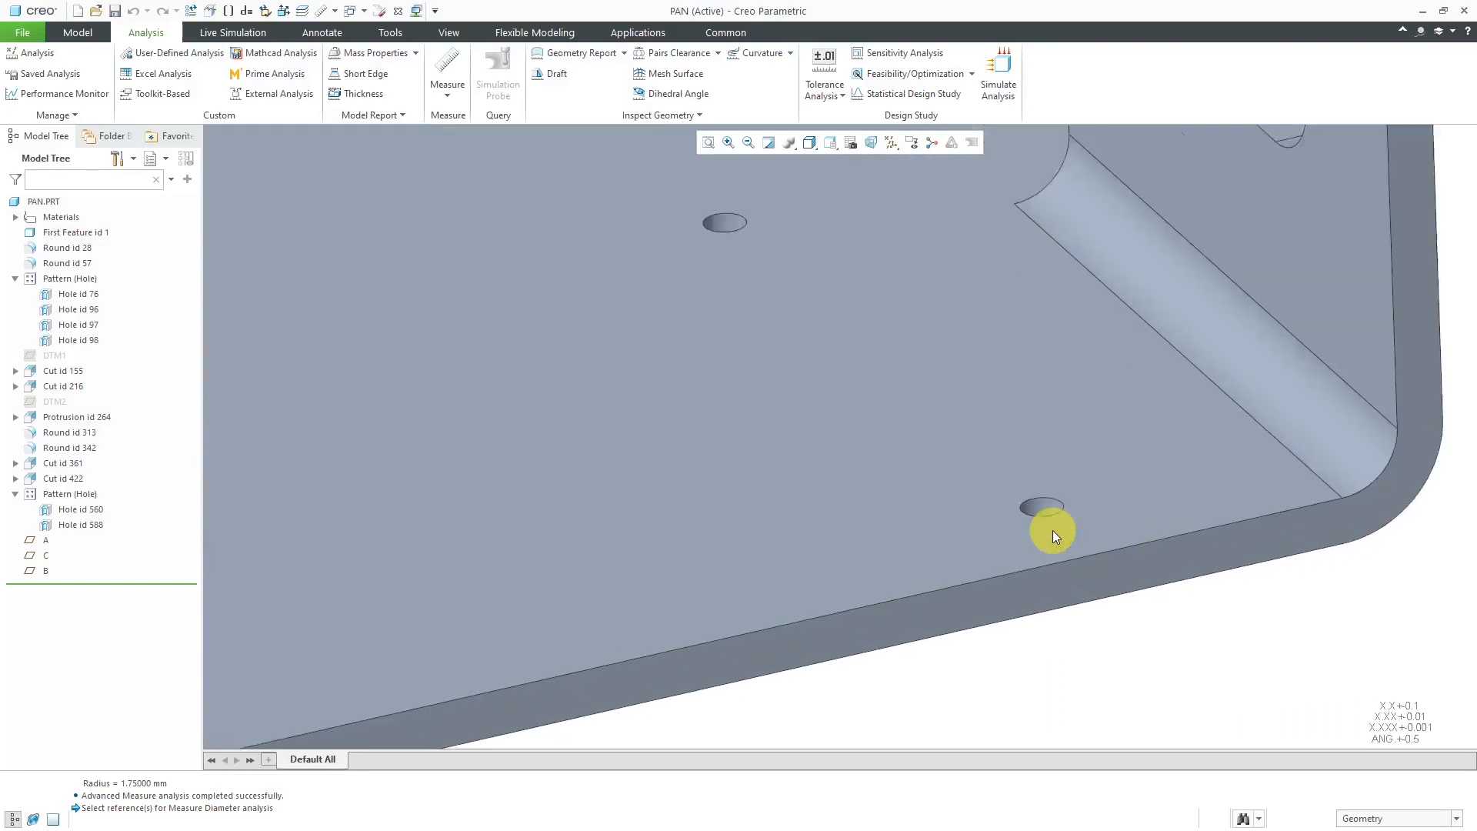
click(1049, 506)
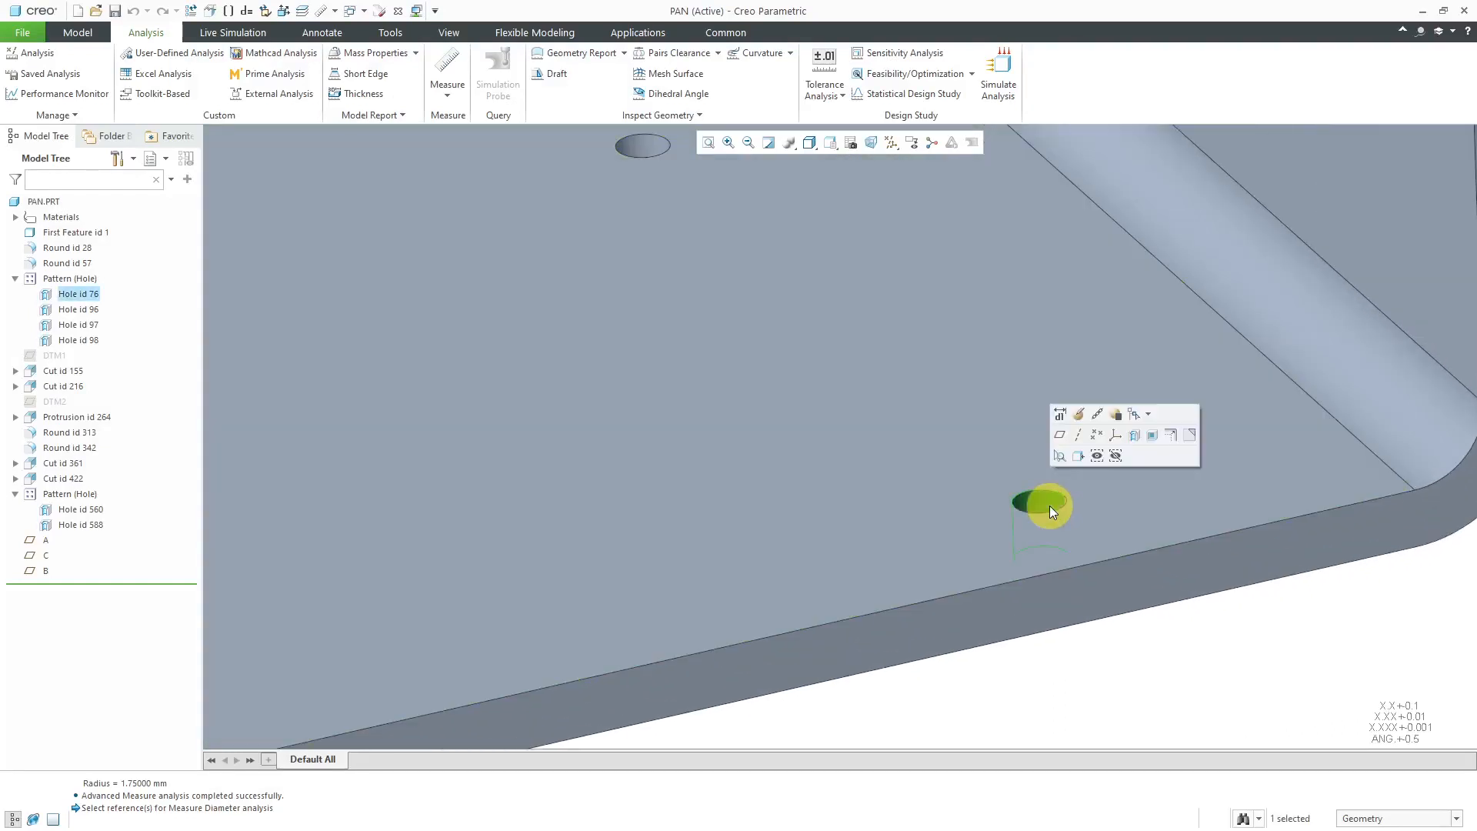
click(1061, 416)
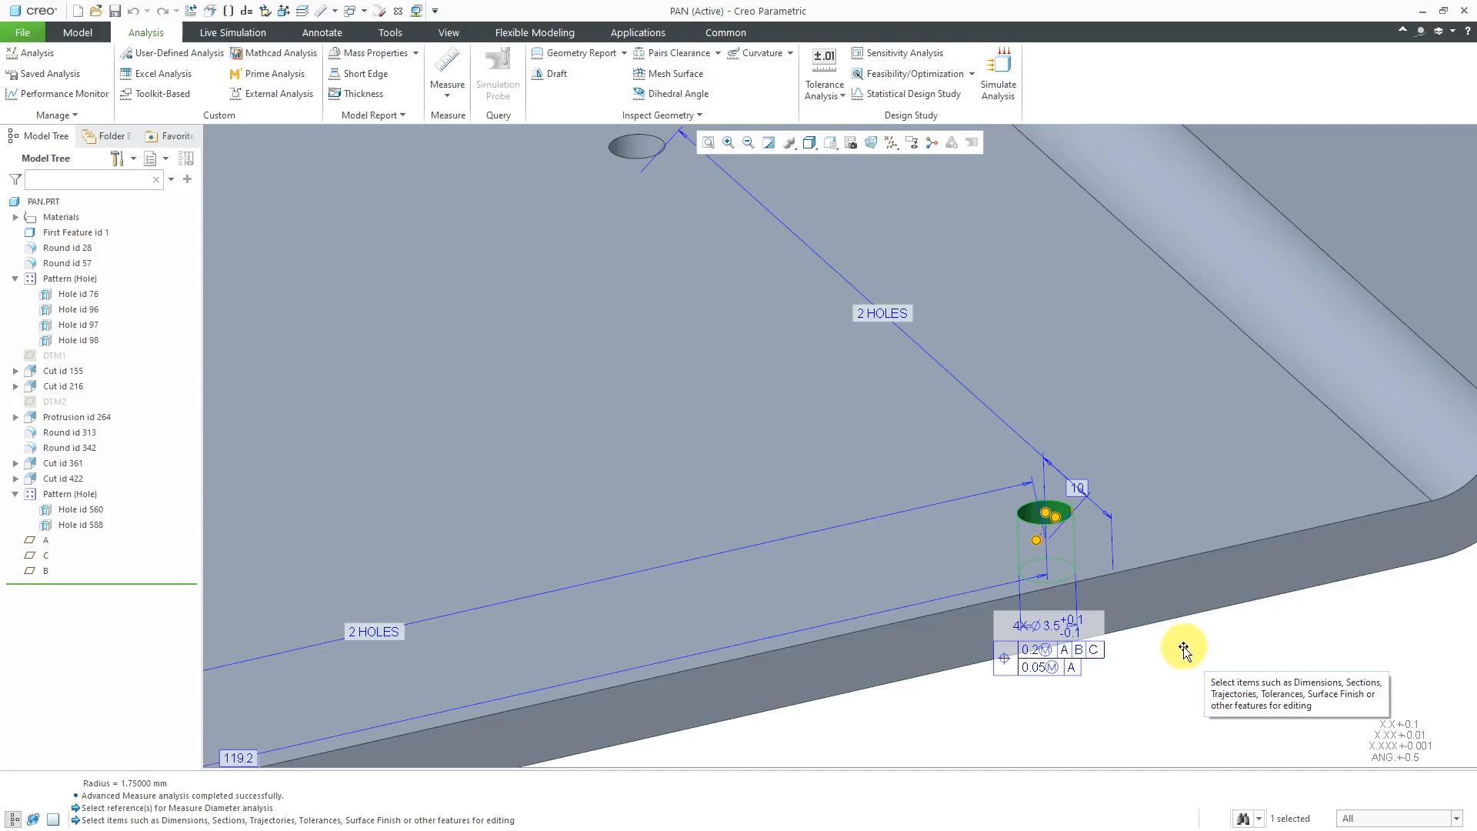
click(824, 93)
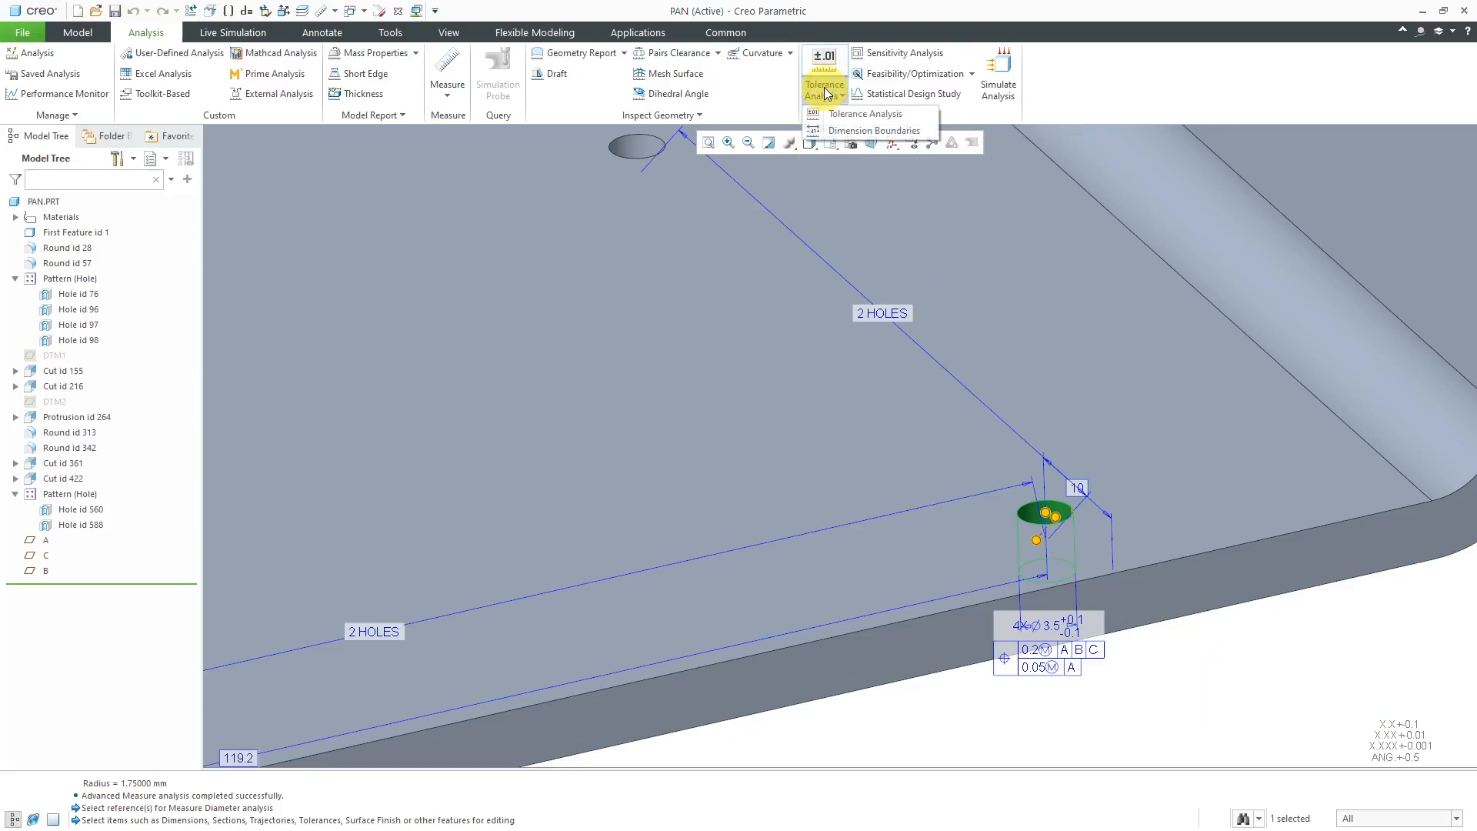
click(851, 133)
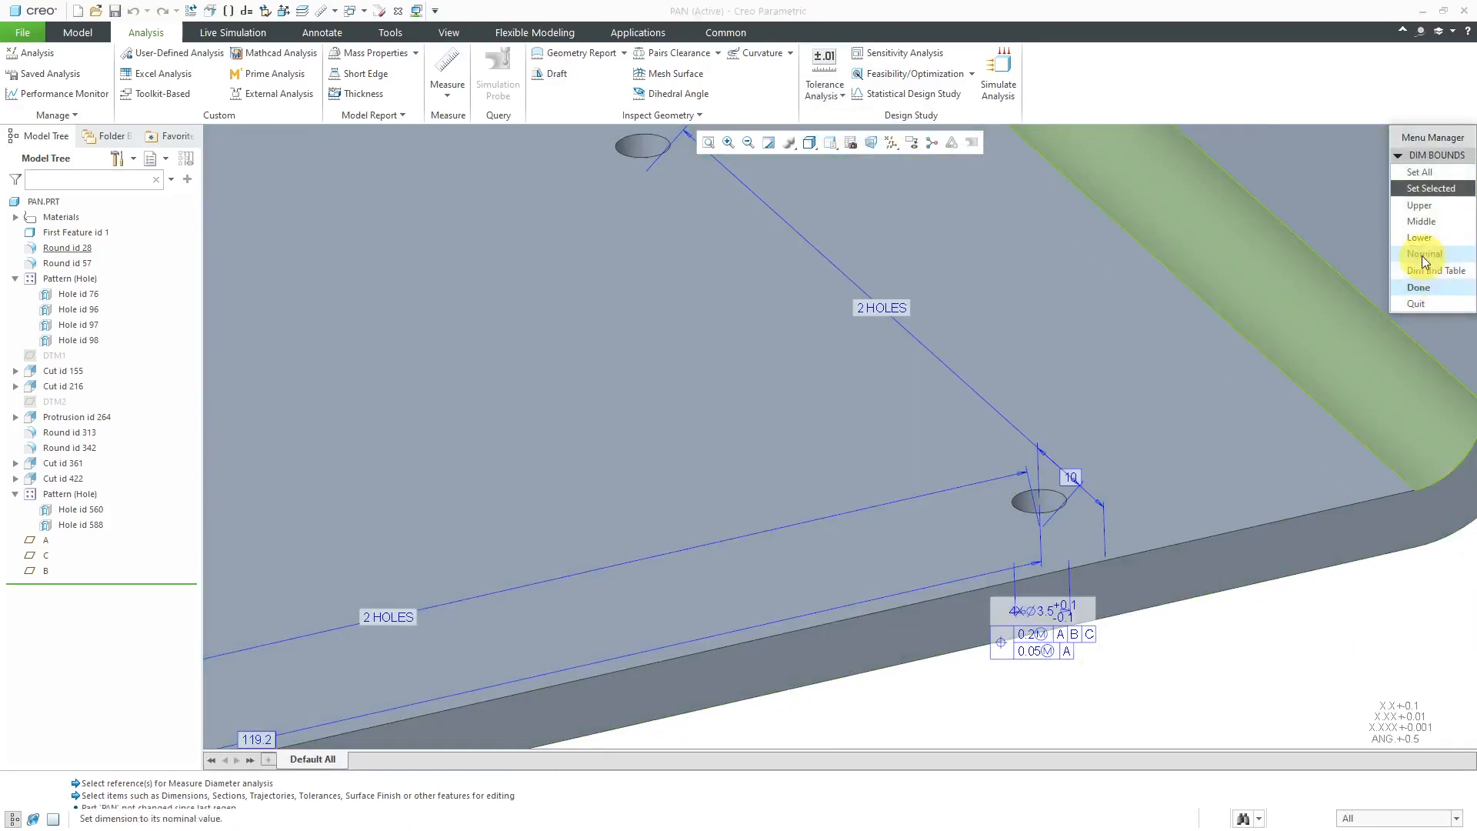
click(1422, 256)
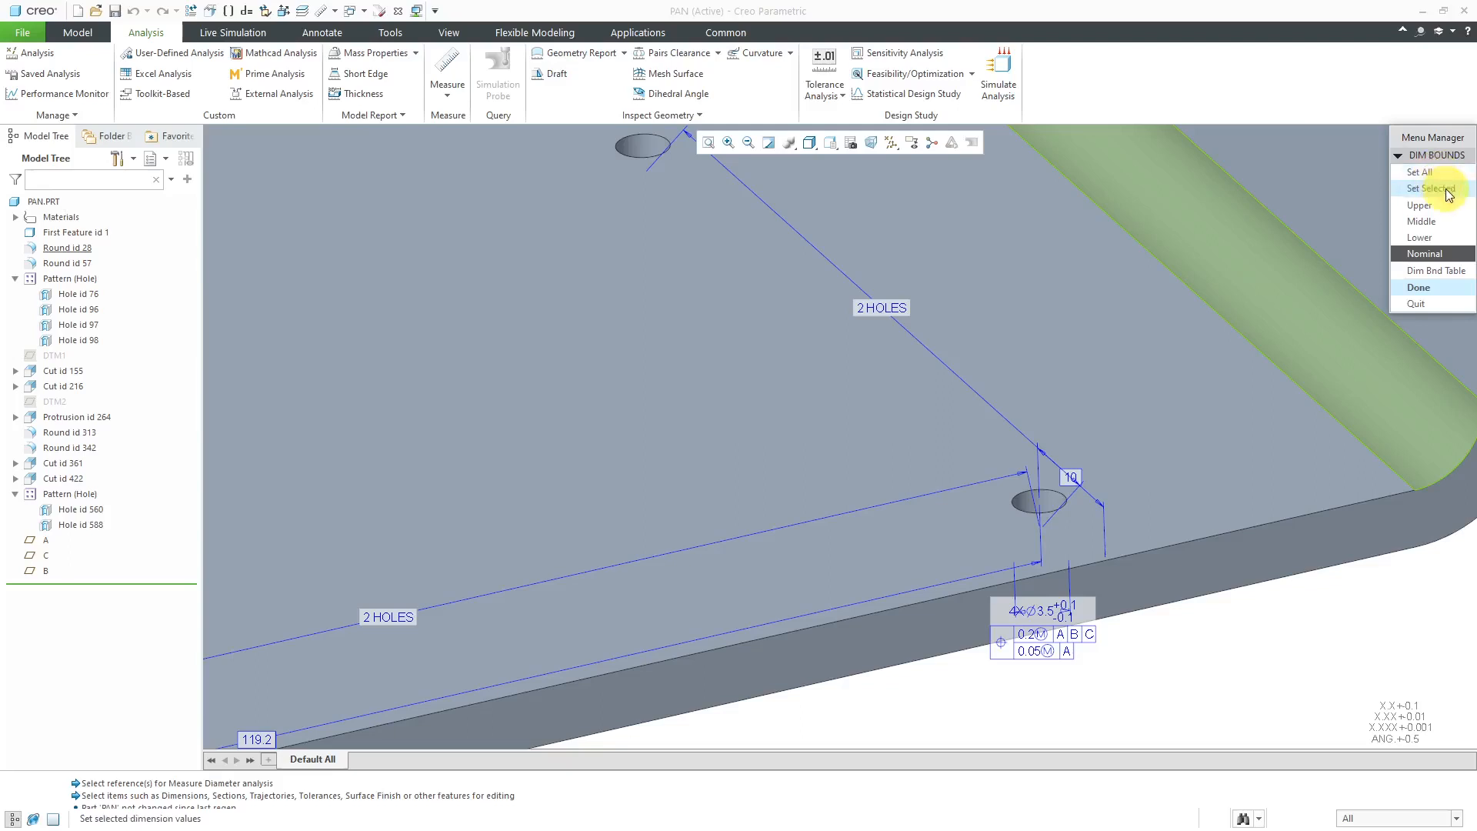
click(1449, 191)
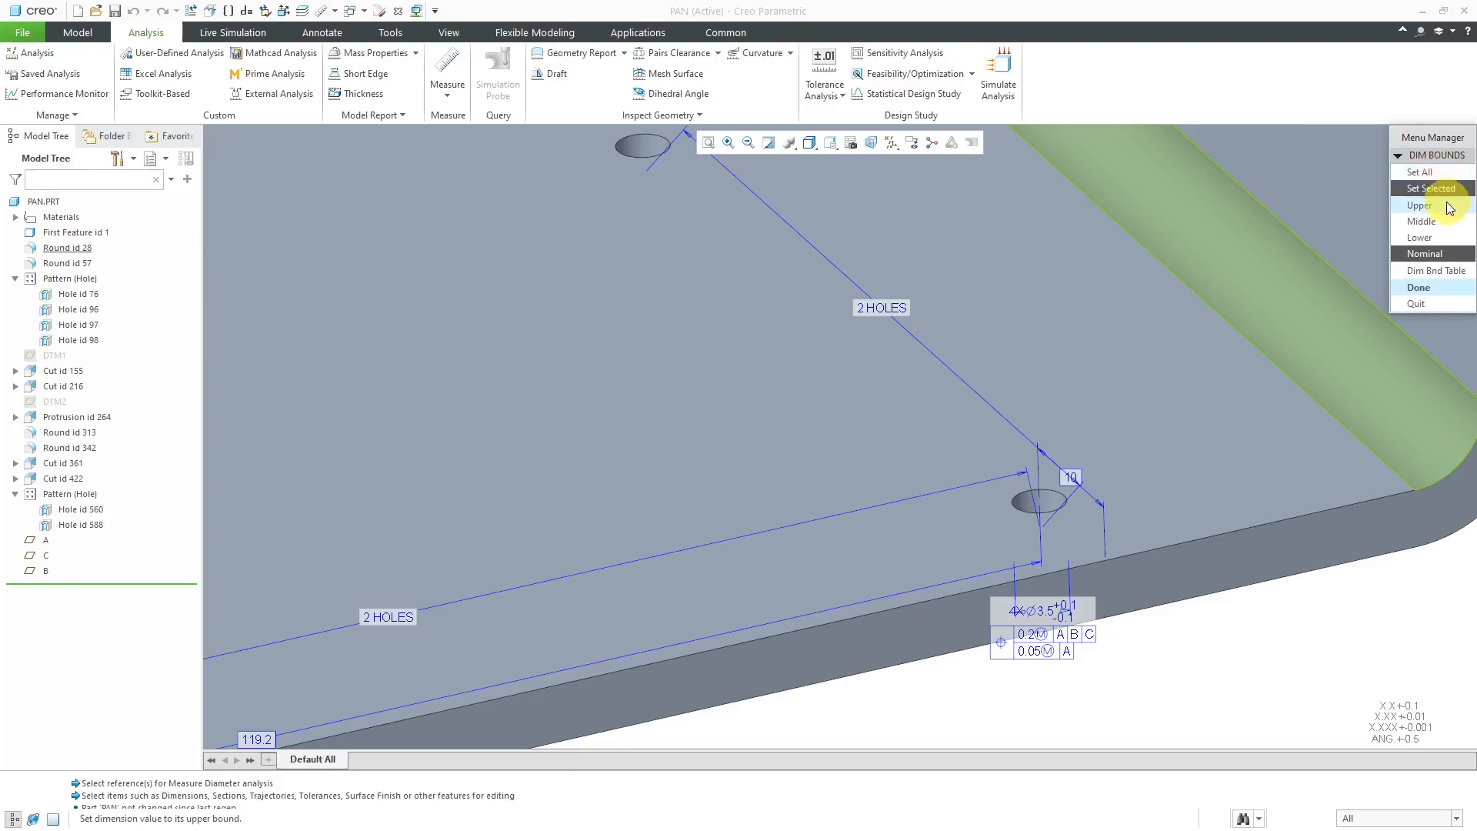
click(1444, 255)
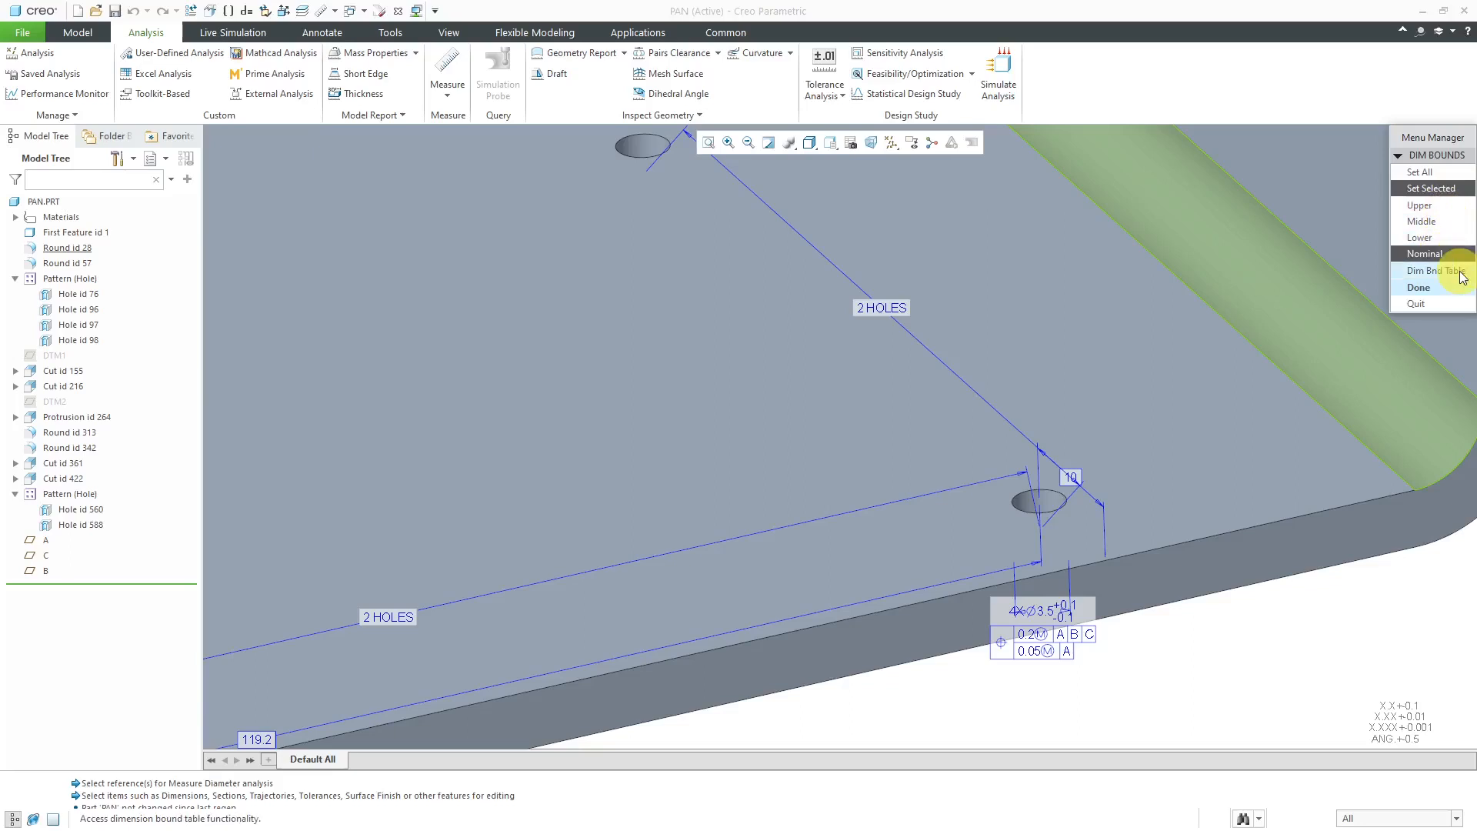
click(1423, 303)
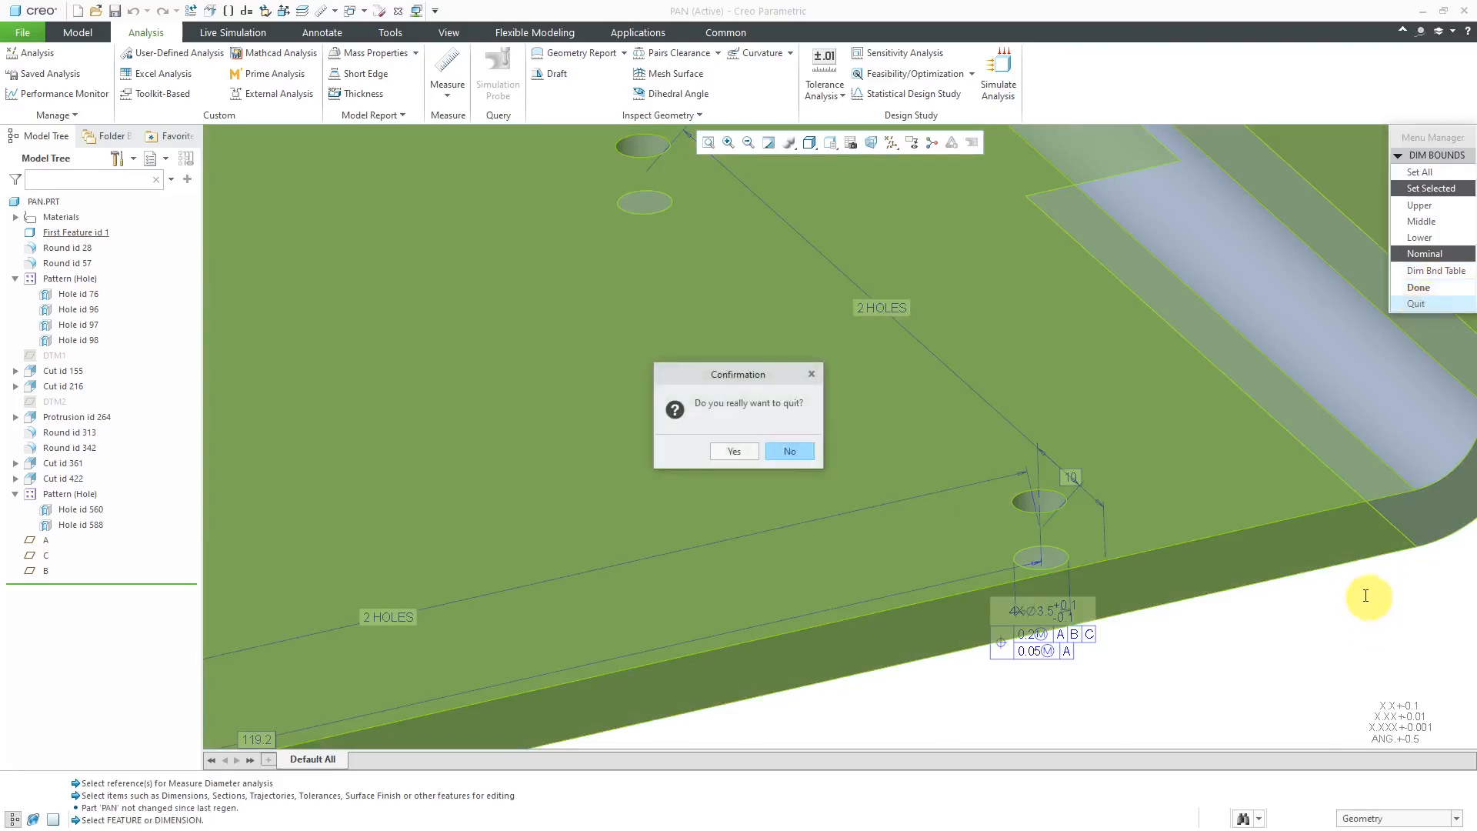
click(736, 452)
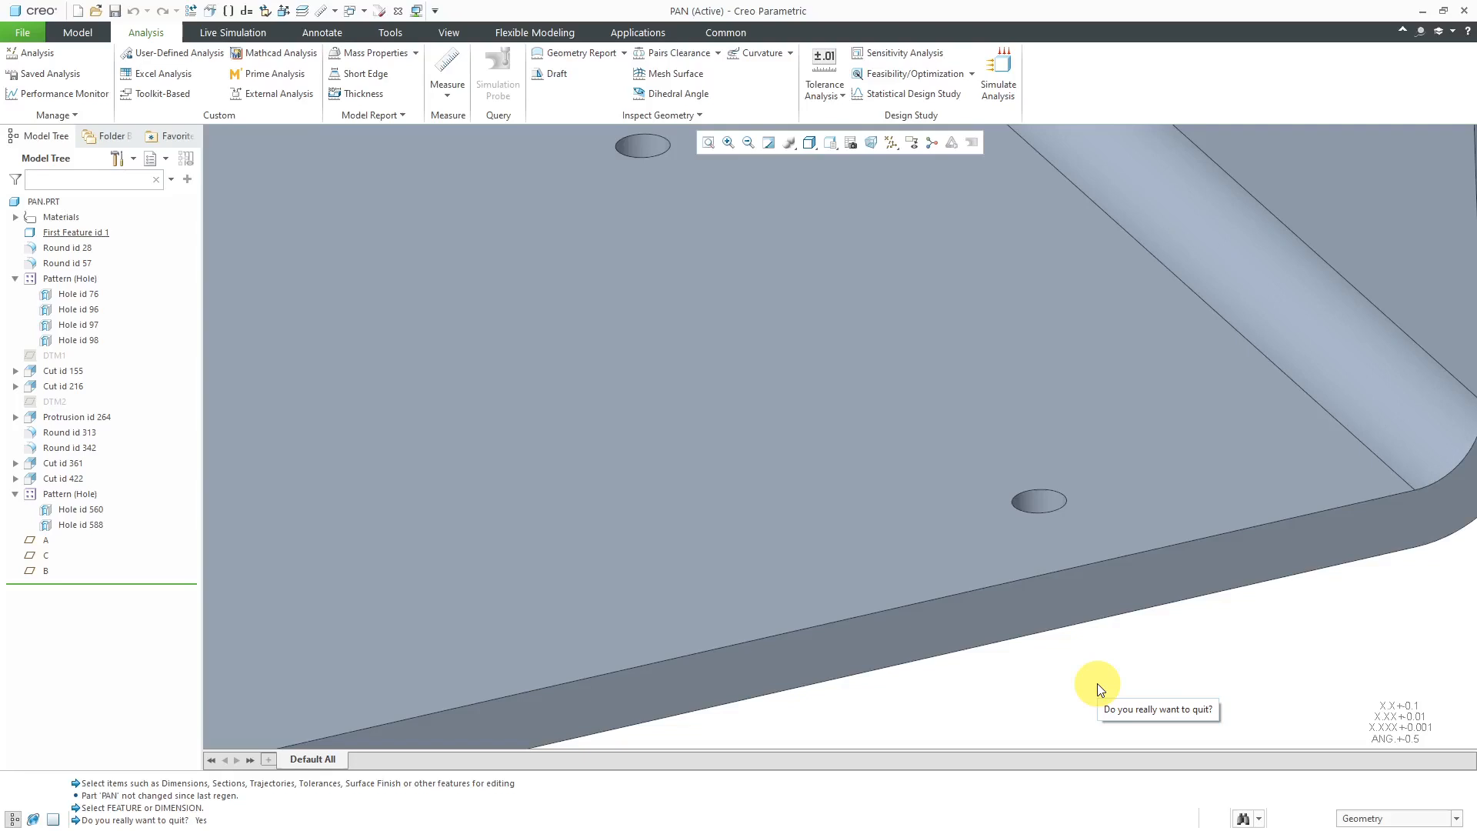
Display the dimensions of Hole id 76 to review the tolerance on its diameter
click(1051, 501)
click(1063, 409)
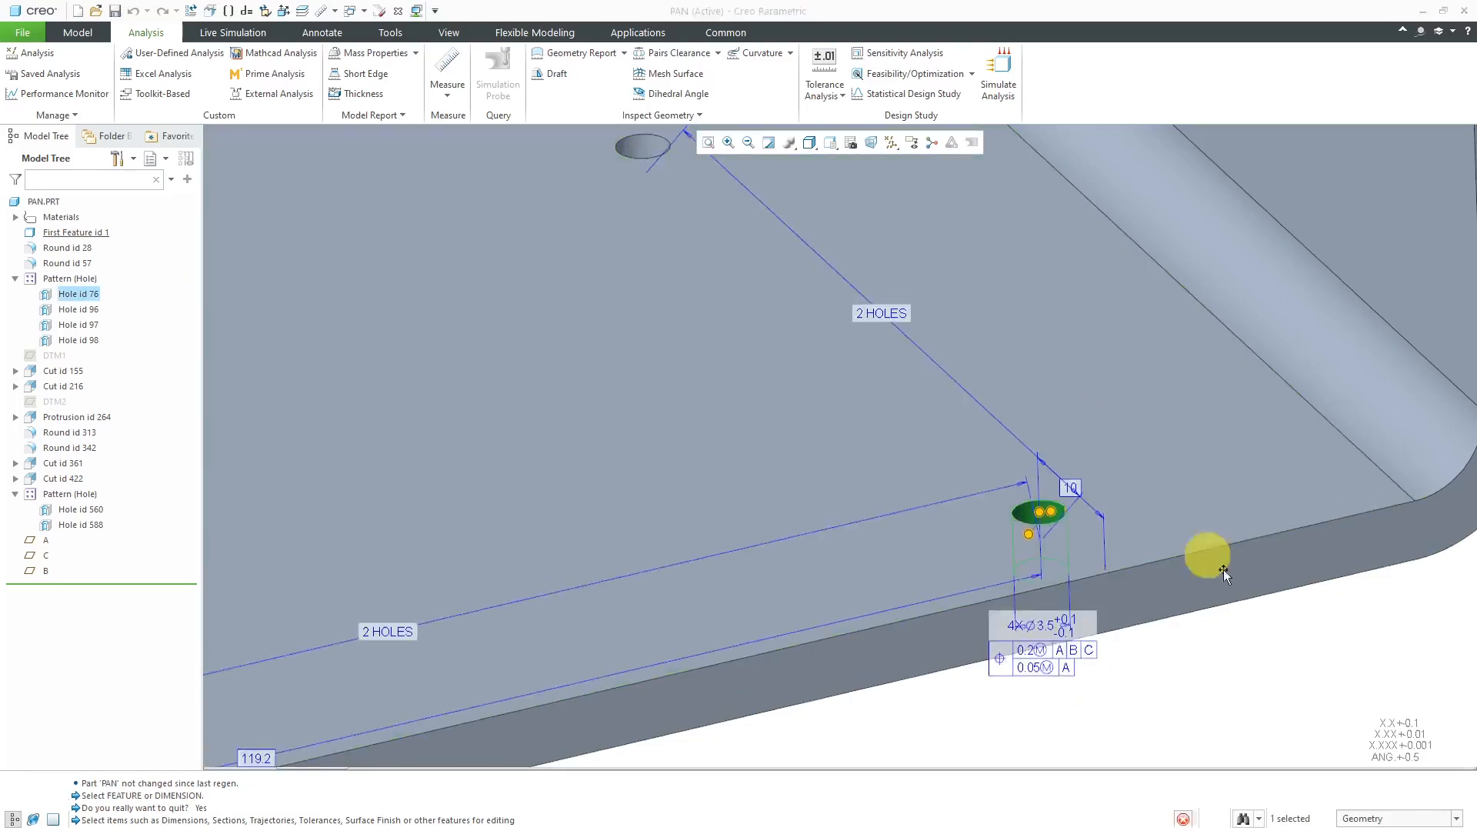
click(1192, 653)
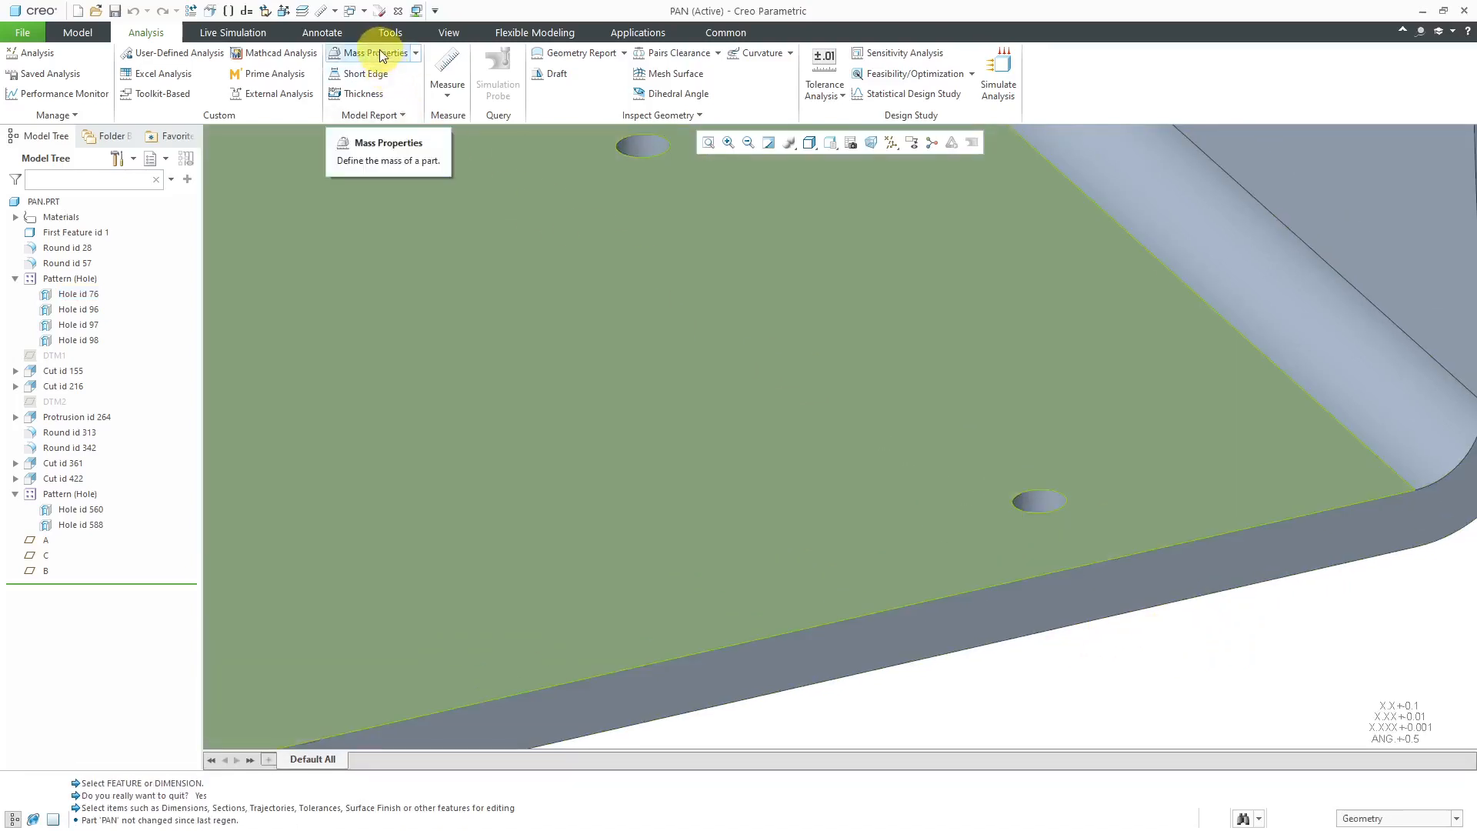
Calculate the mass properties of PAN.PRT at its nominal dimensions and close the analysis without saving it
click(378, 54)
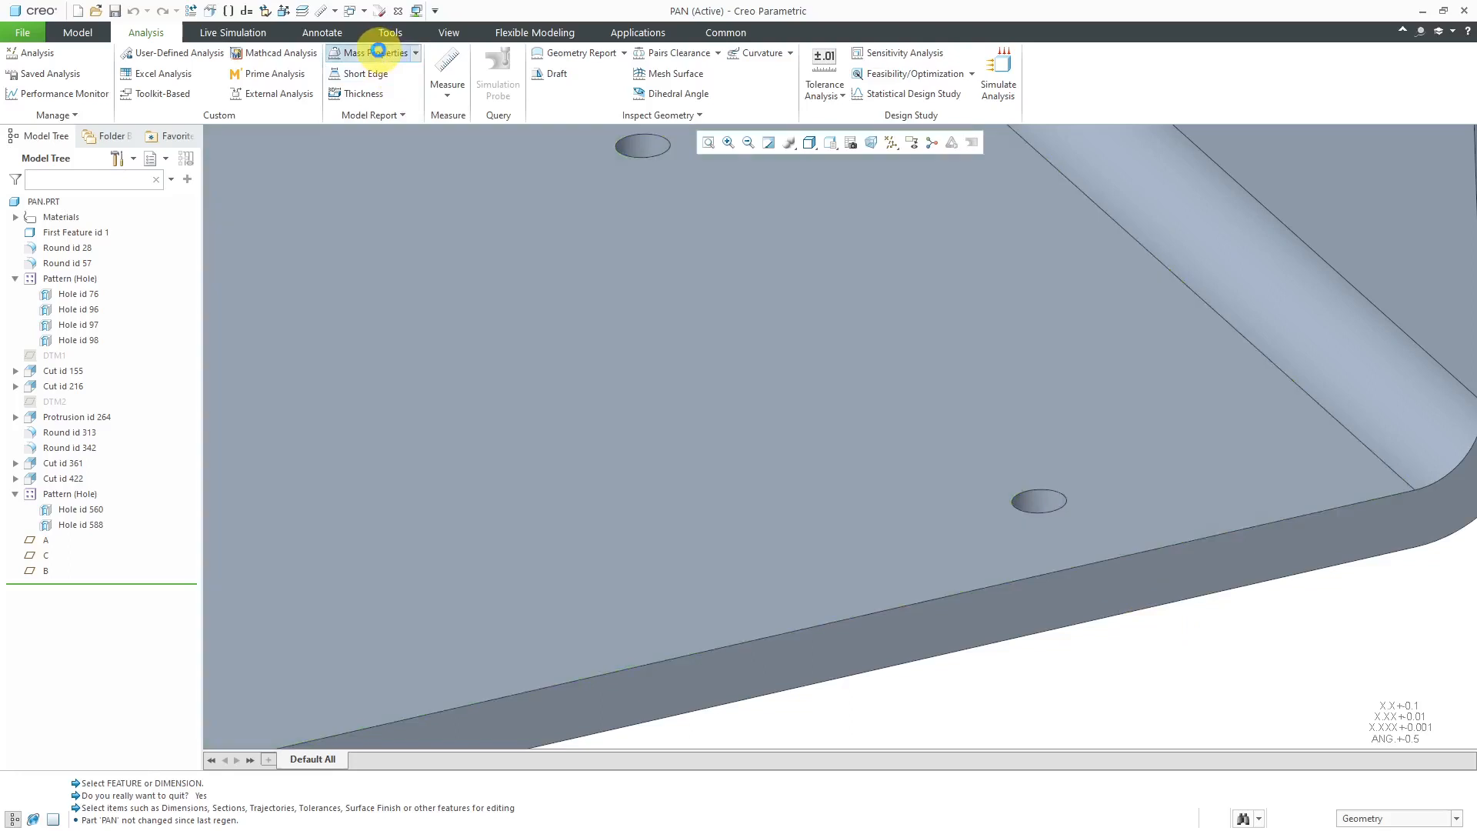
click(1125, 630)
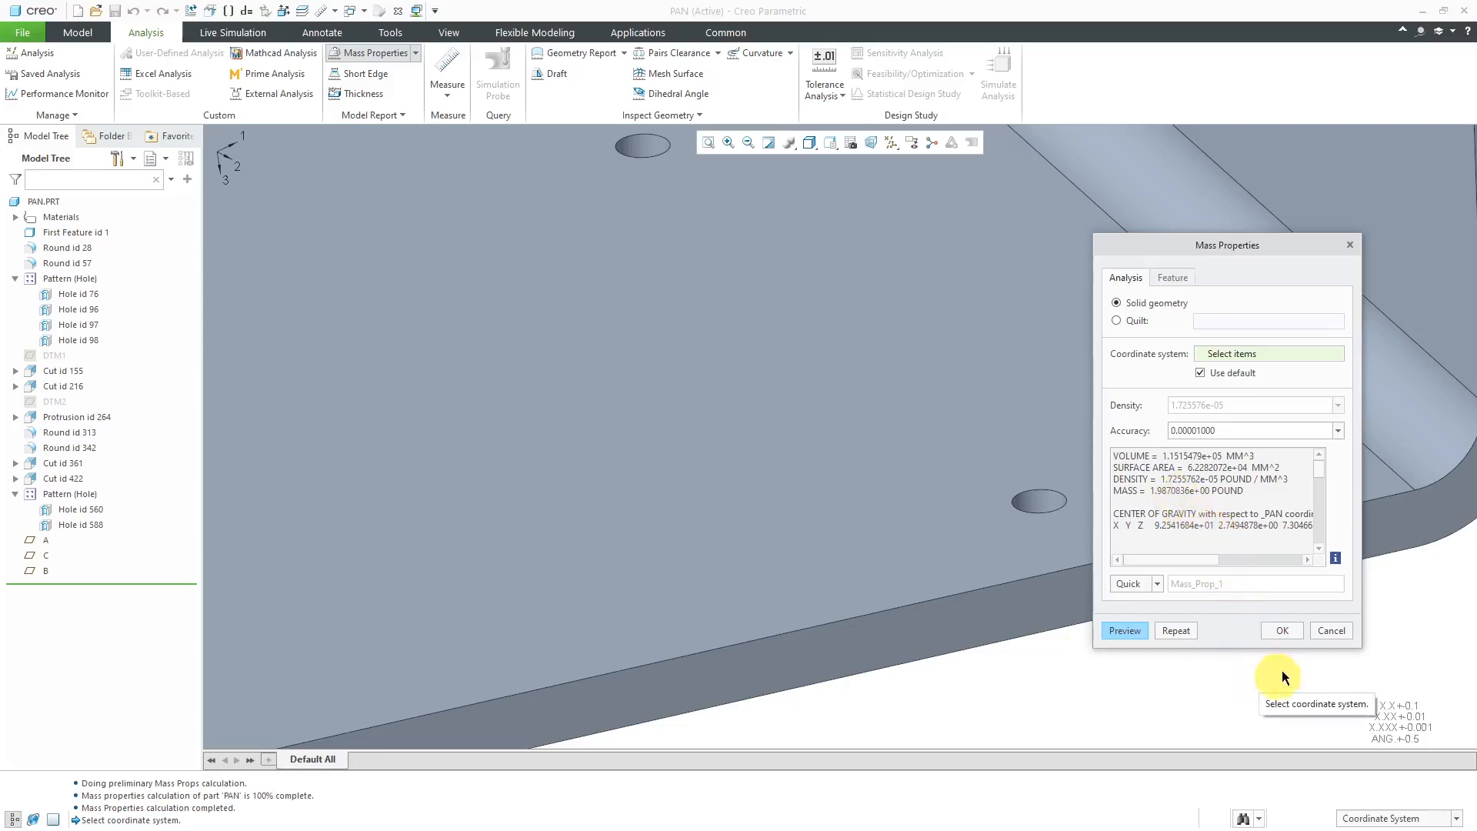
click(1328, 631)
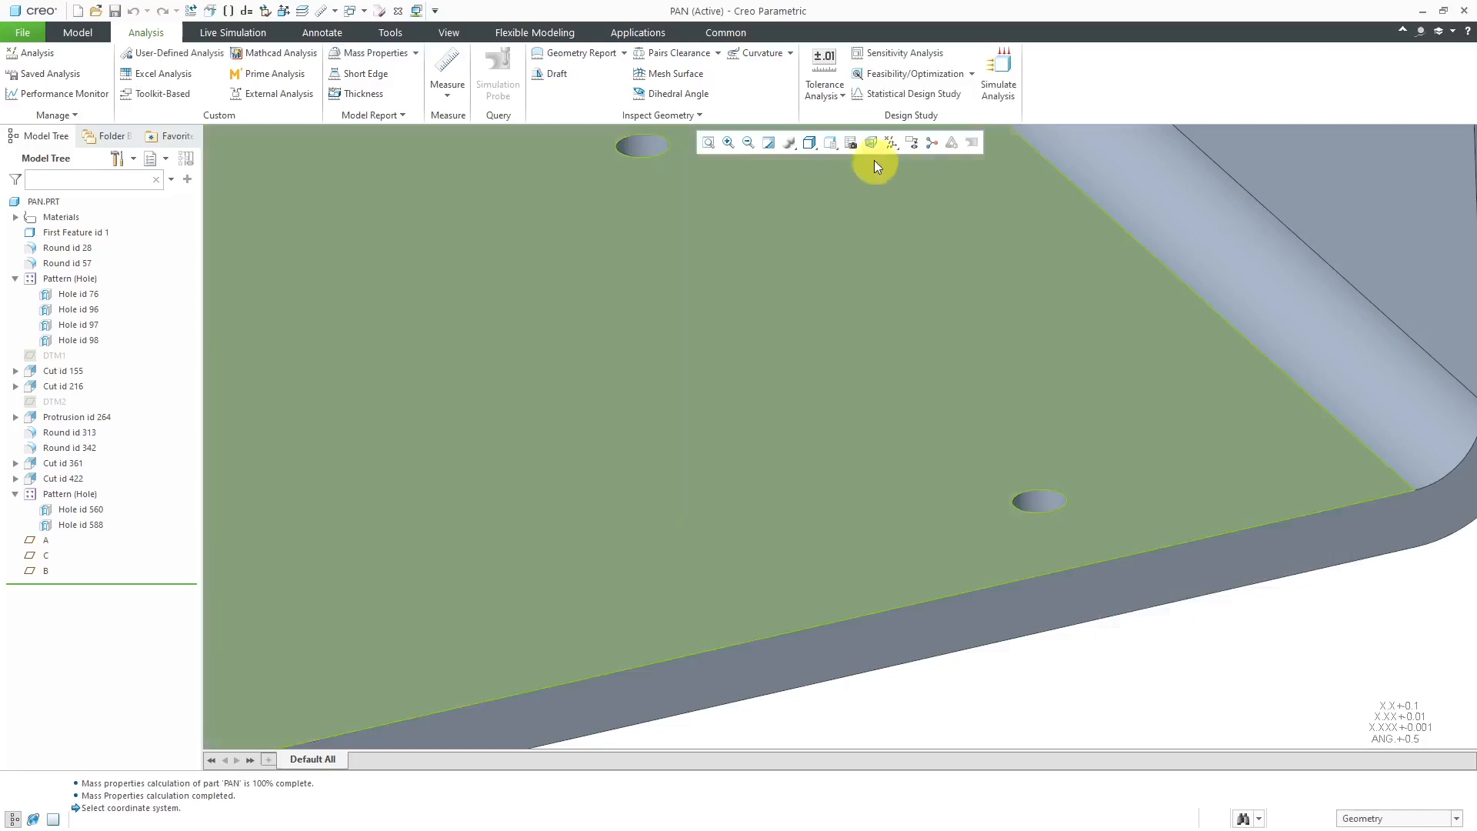
Set the diameter dimension of Hole id 76 to its lower dimension boundary and regenerate the part
click(838, 95)
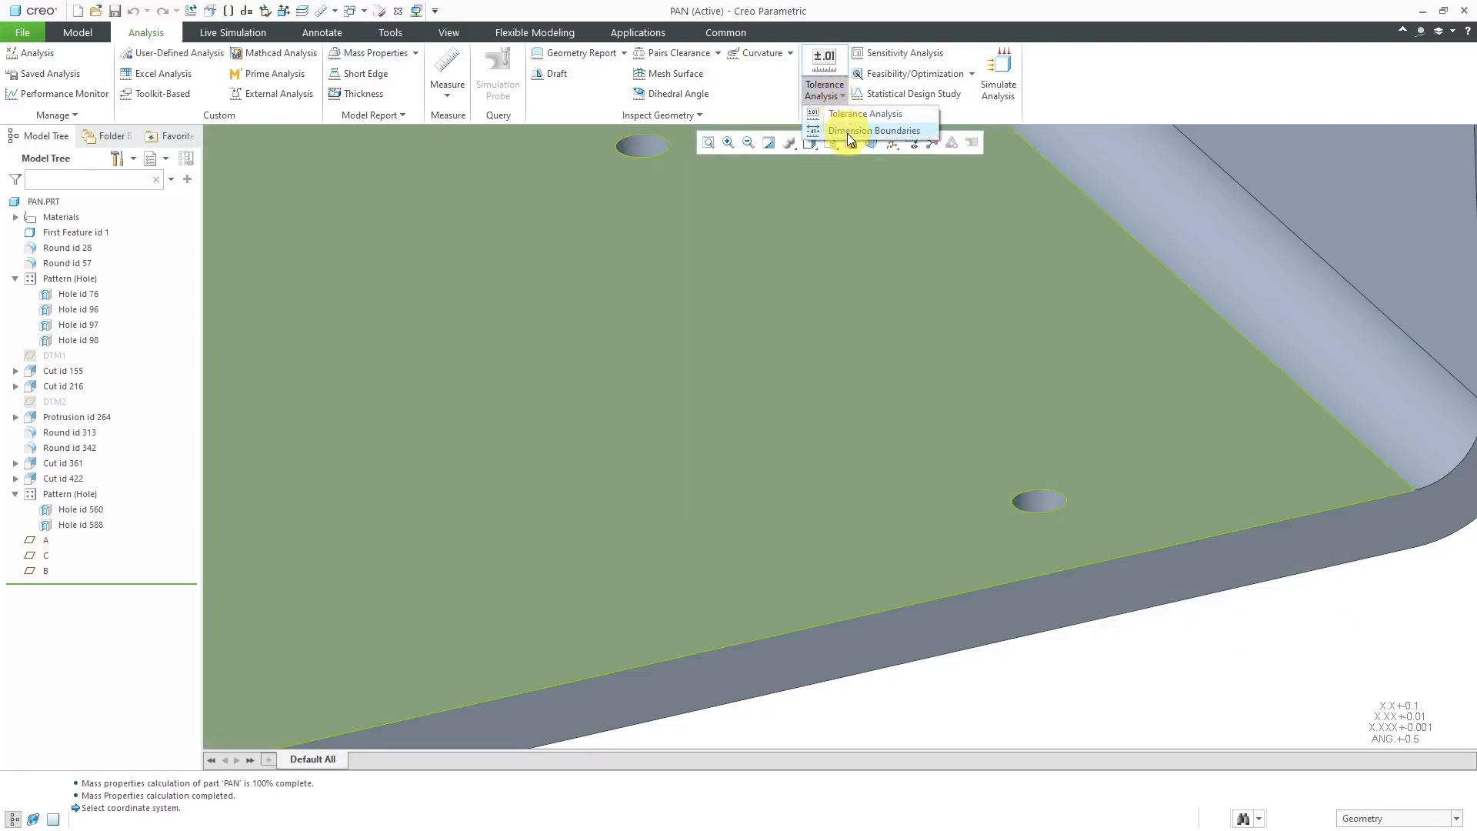
click(847, 132)
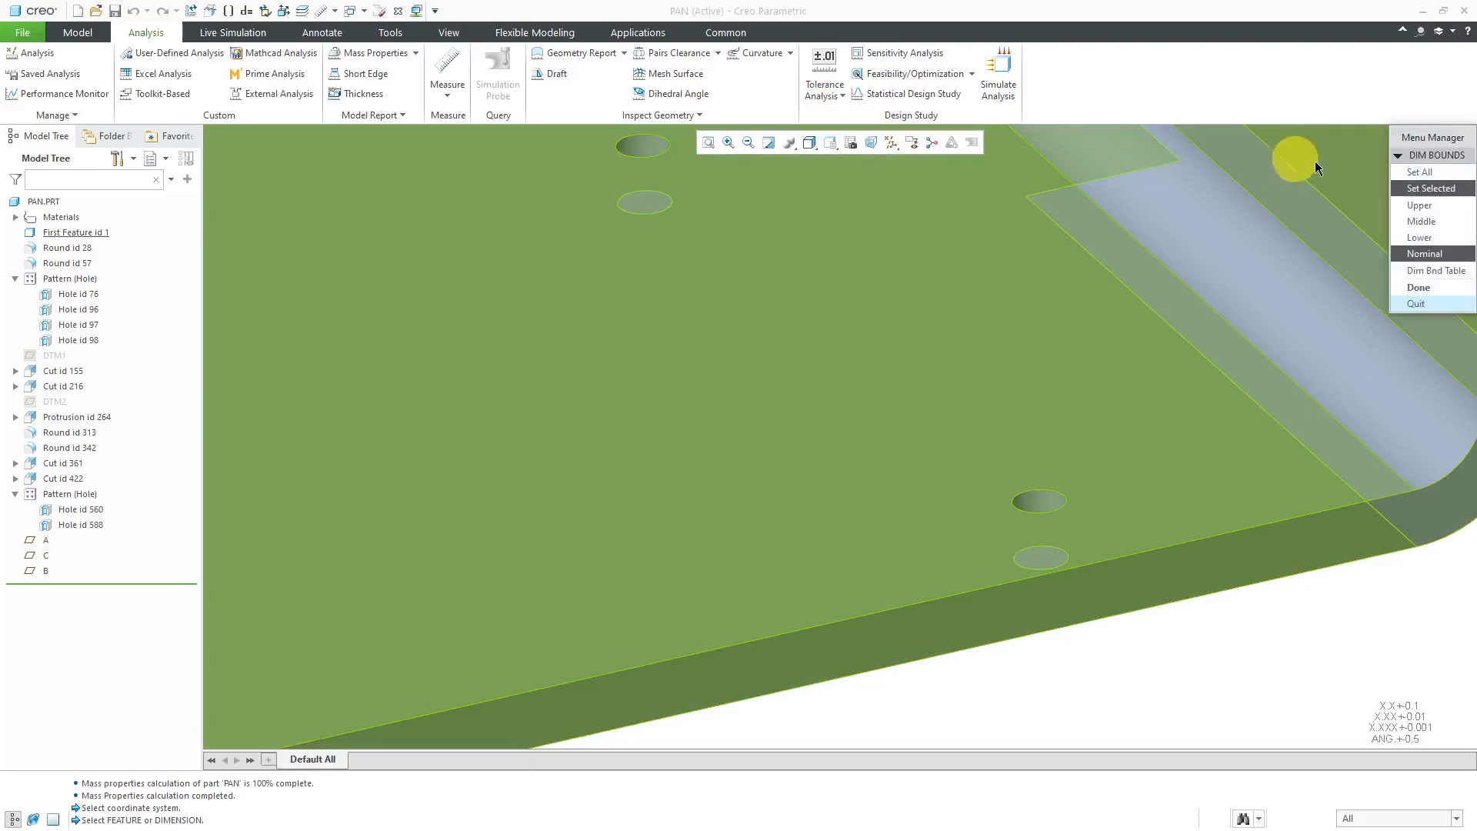
click(1432, 188)
click(1321, 736)
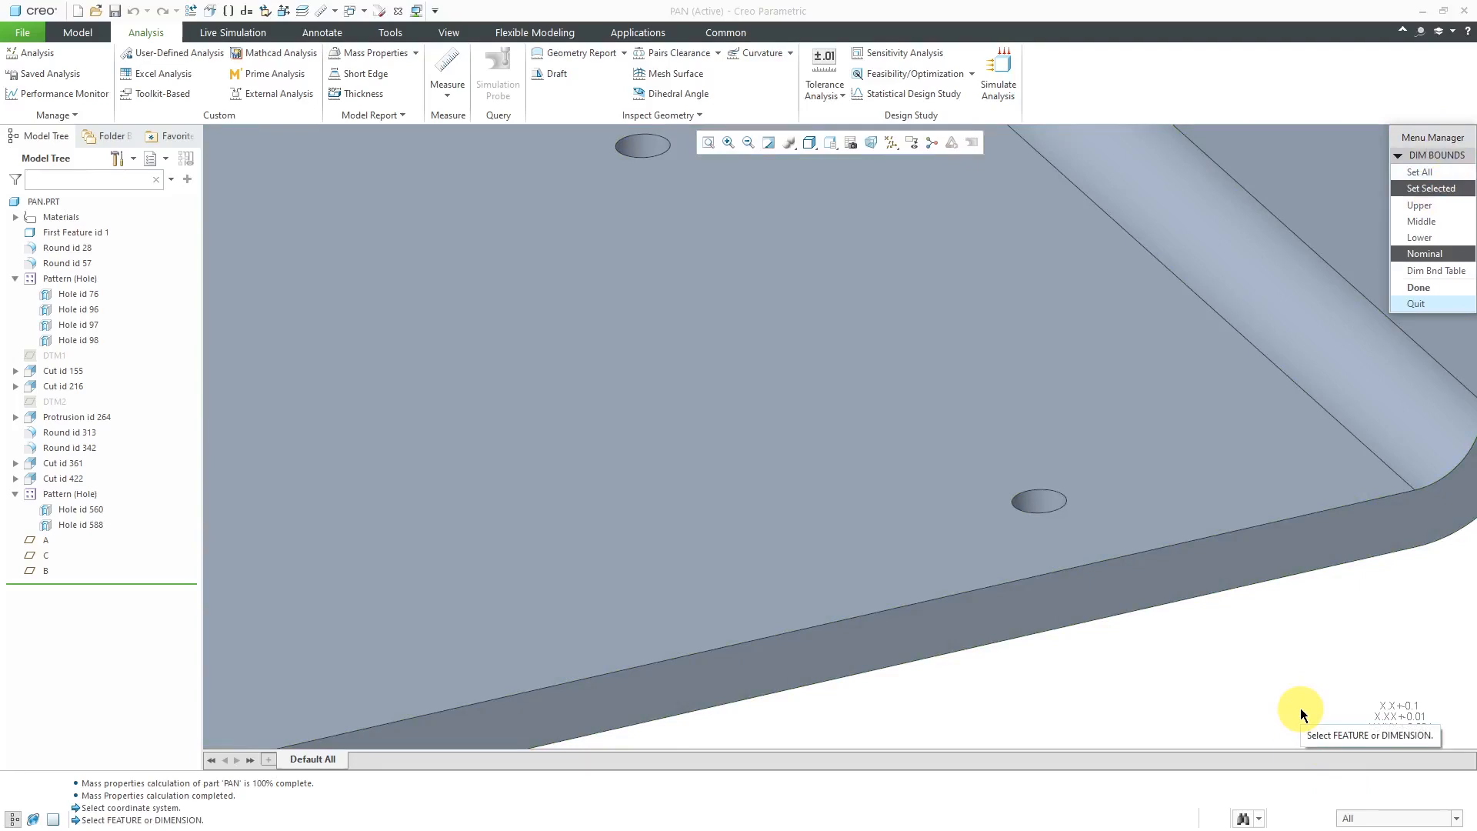
click(1308, 384)
click(1420, 239)
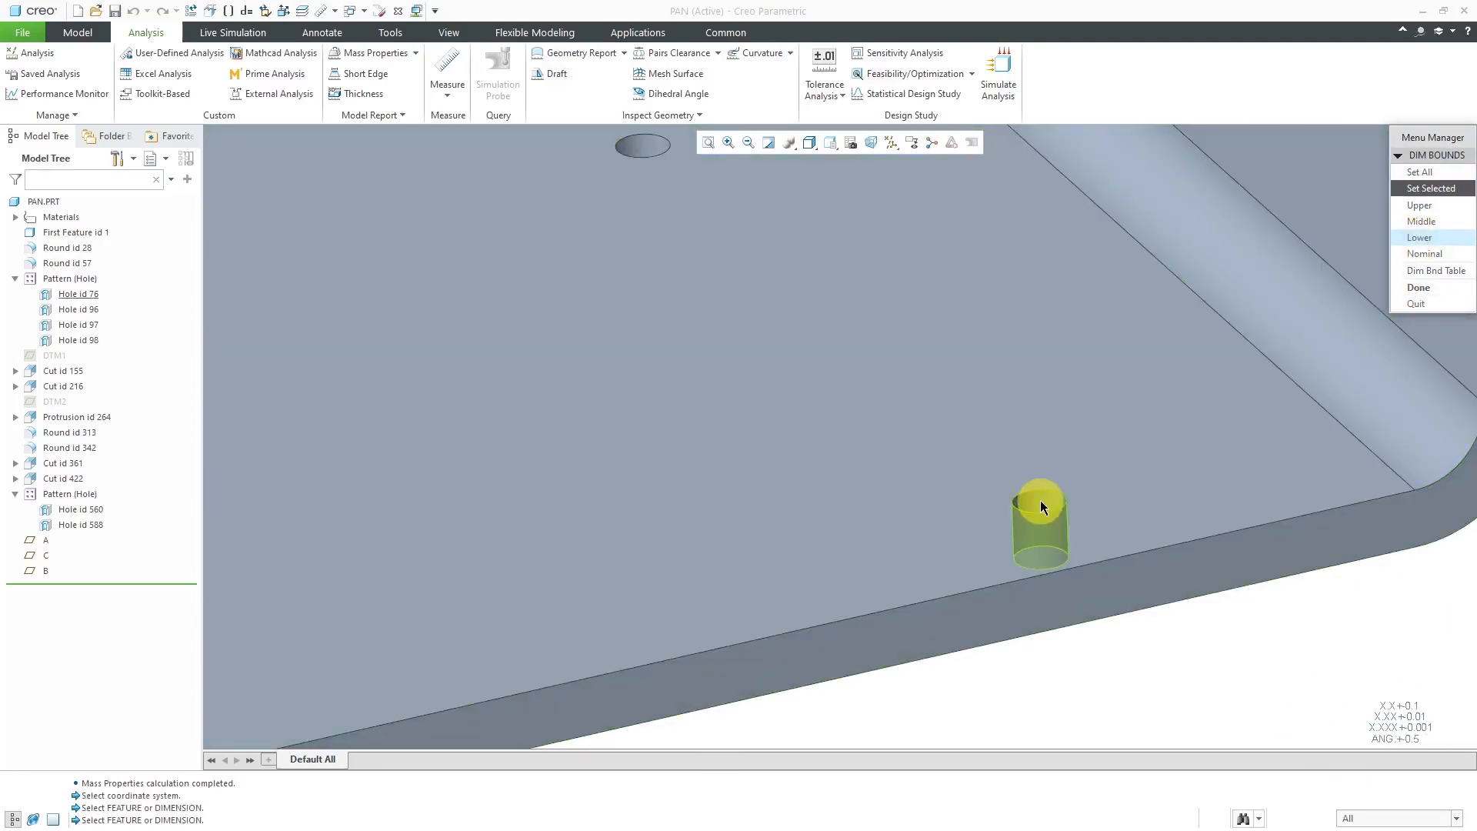
click(1040, 502)
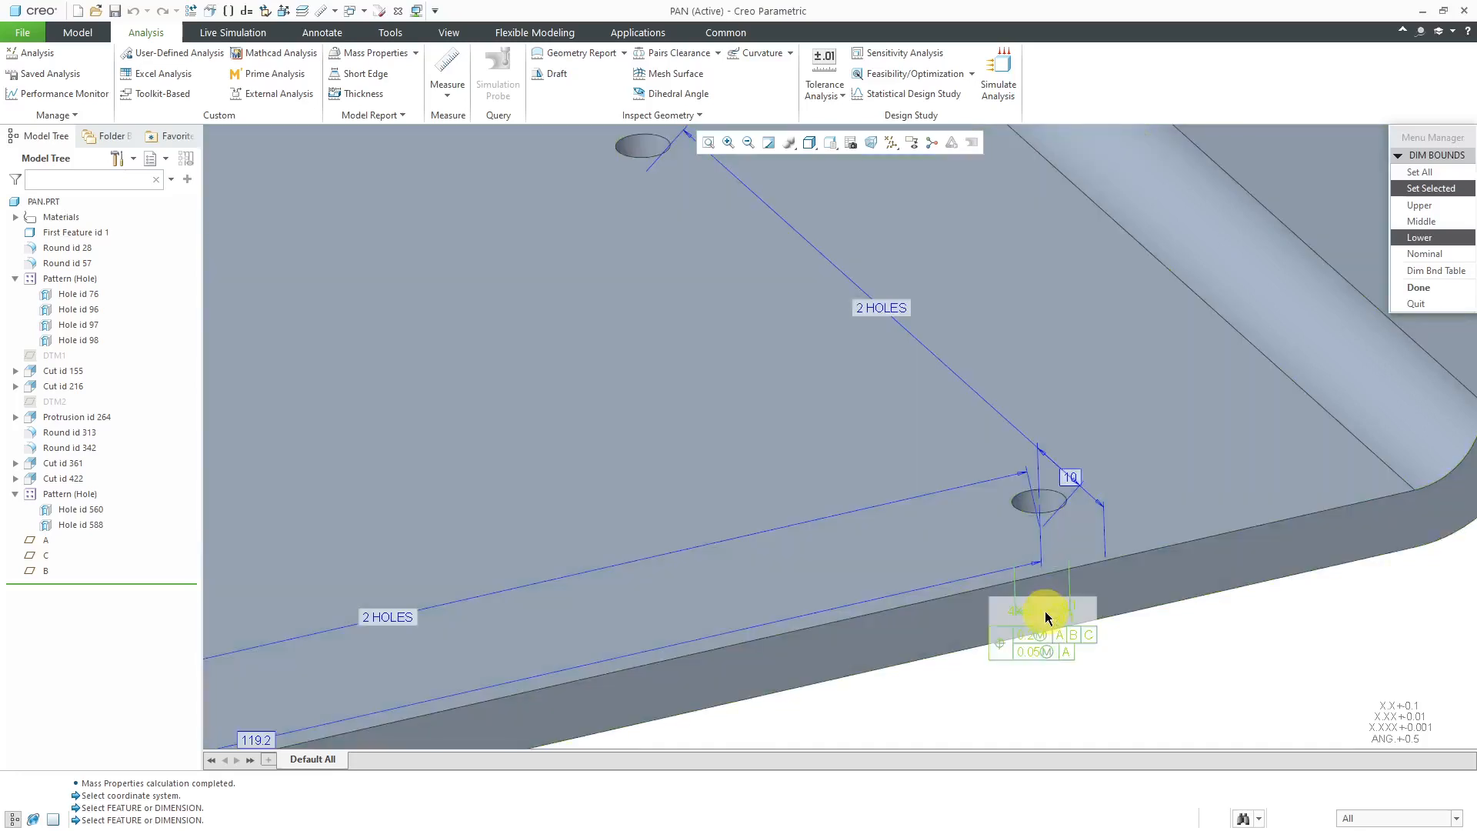
click(1046, 617)
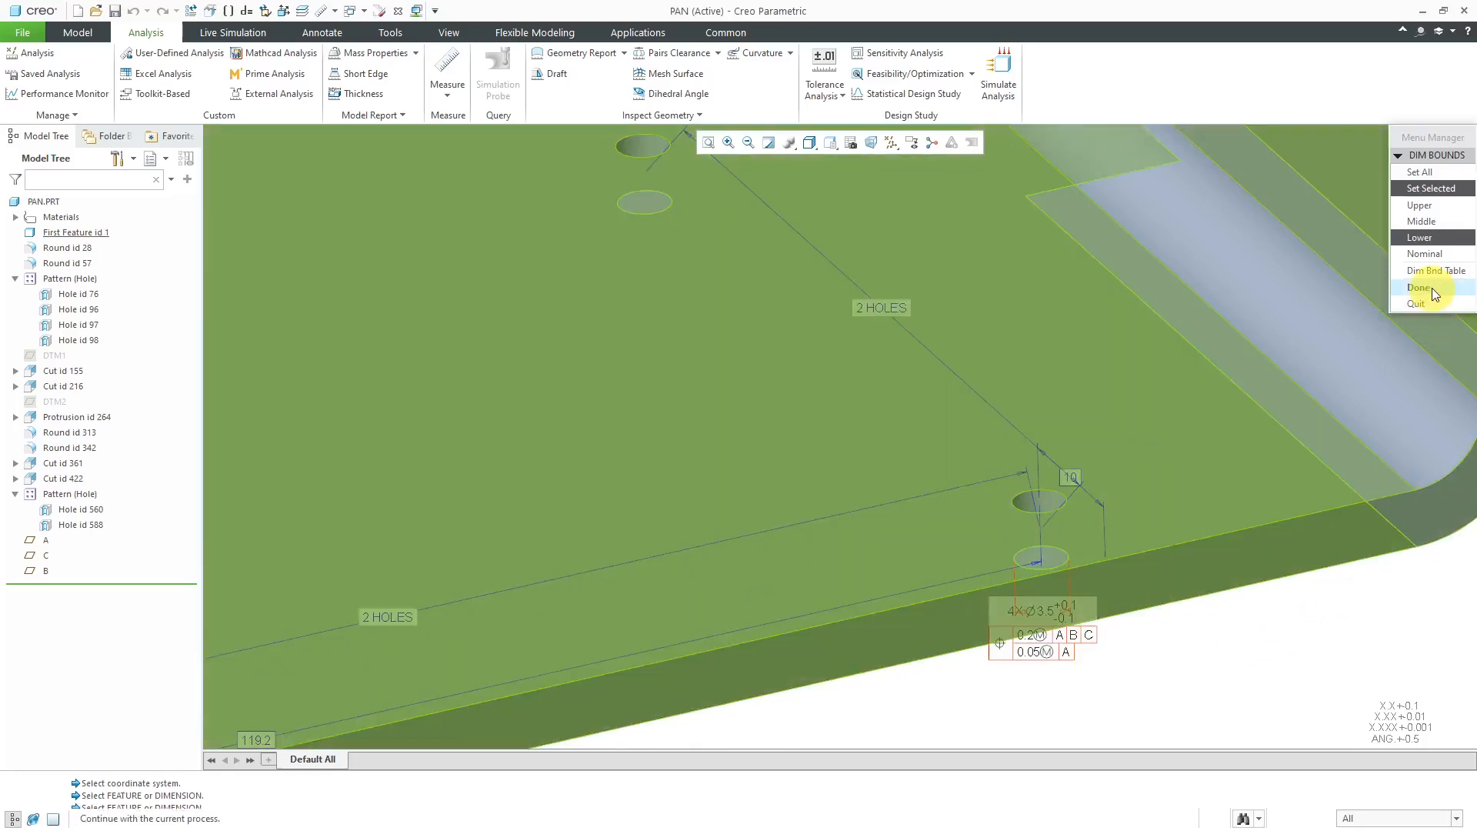
click(1419, 288)
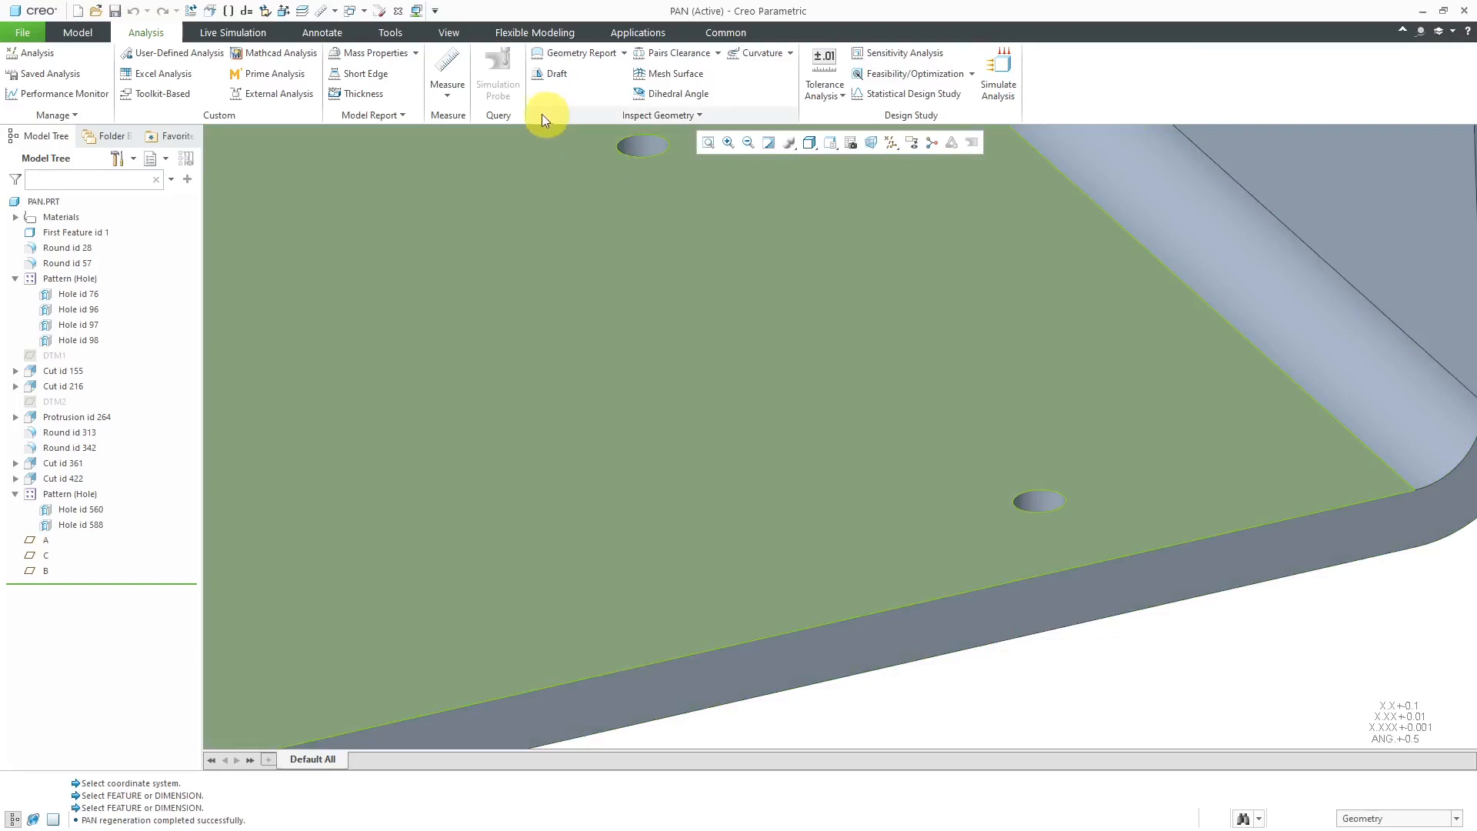
Measure the diameter of Hole id 76 at its lower boundary and close the measurement
click(455, 97)
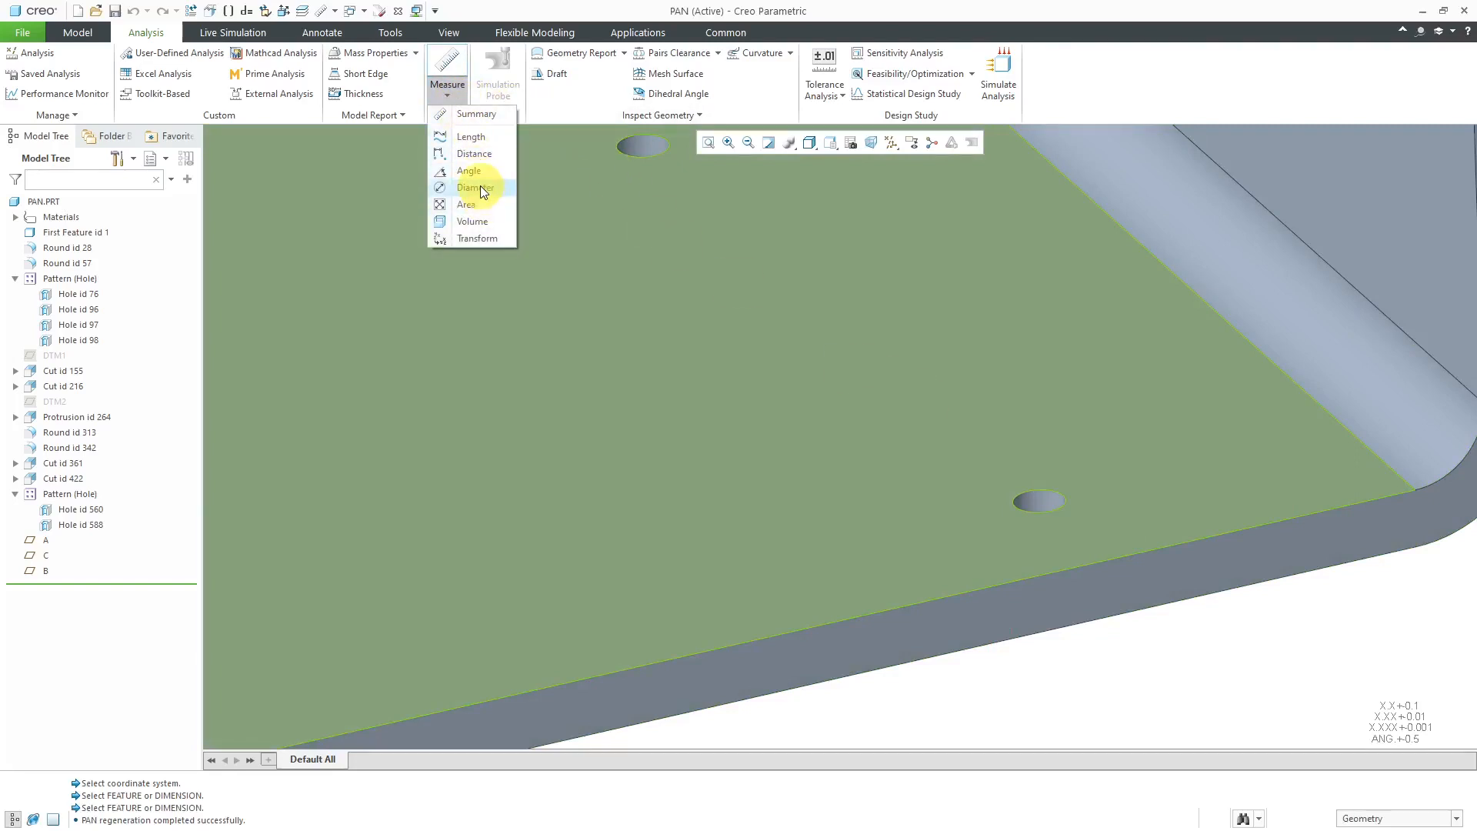
click(474, 188)
click(1050, 514)
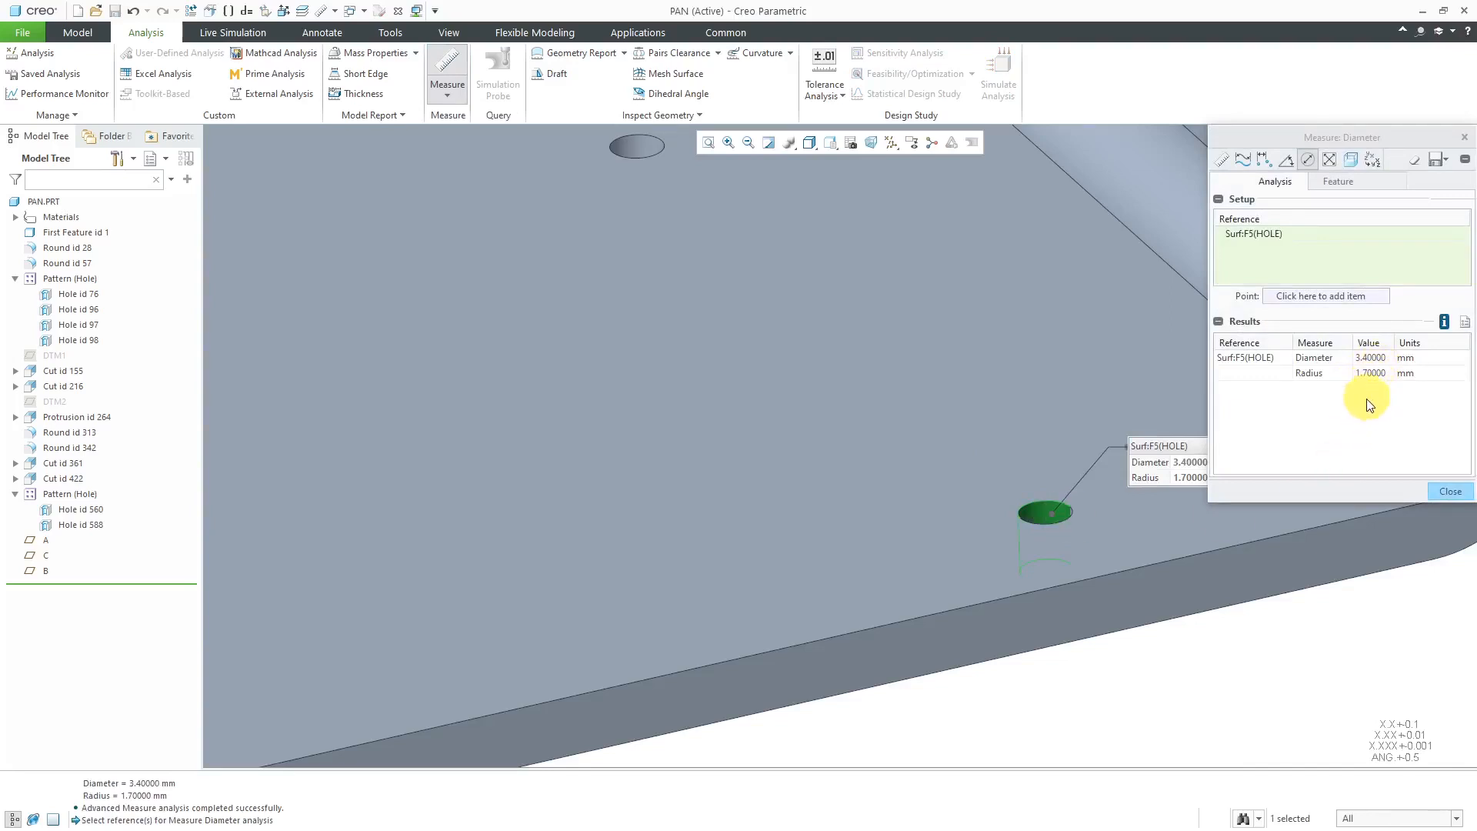
click(1449, 493)
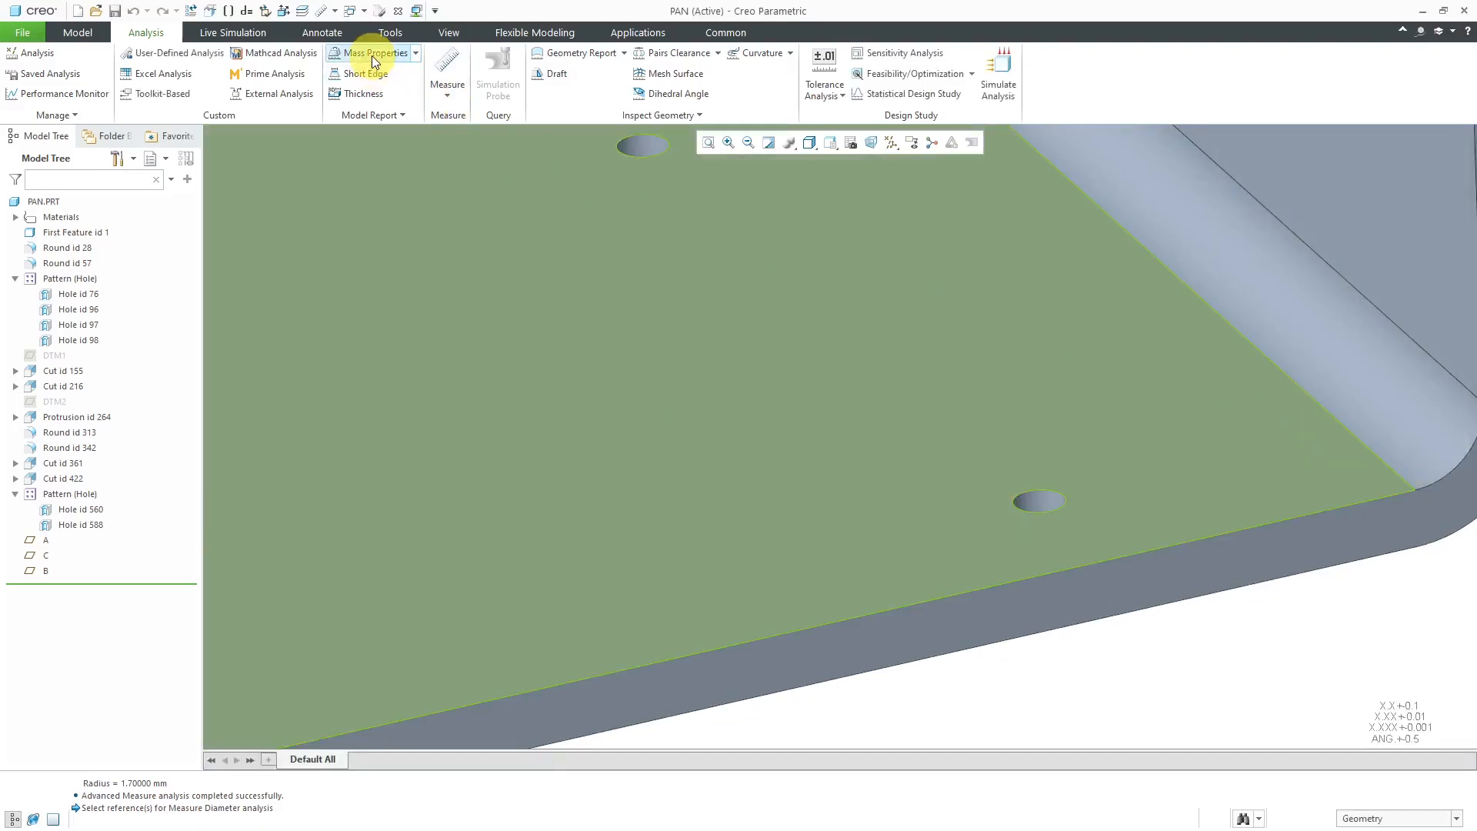
Recalculate the mass properties of PAN.PRT with the hole diameter at its lower boundary, then close the analysis
click(372, 55)
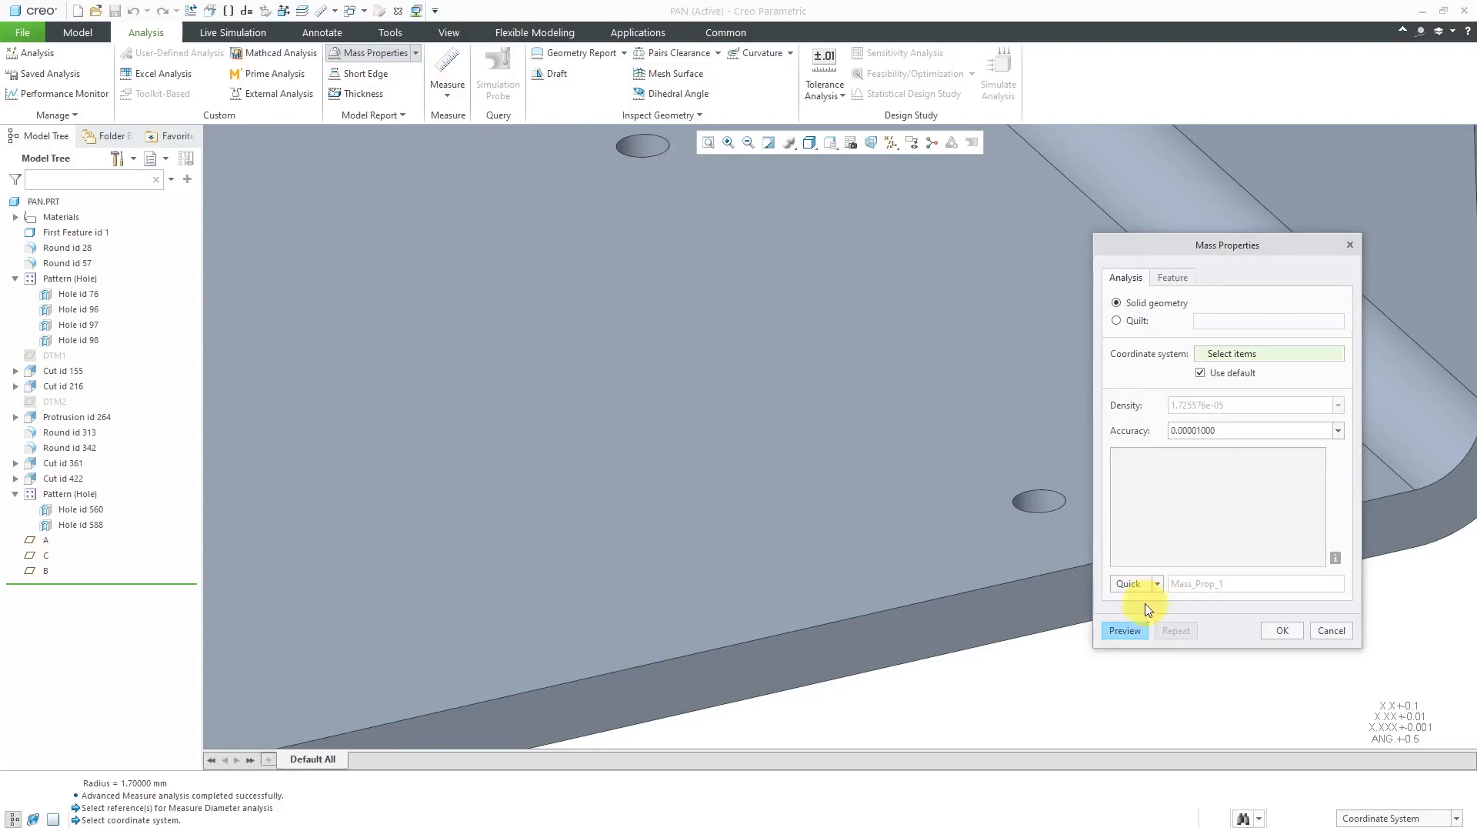
click(1119, 630)
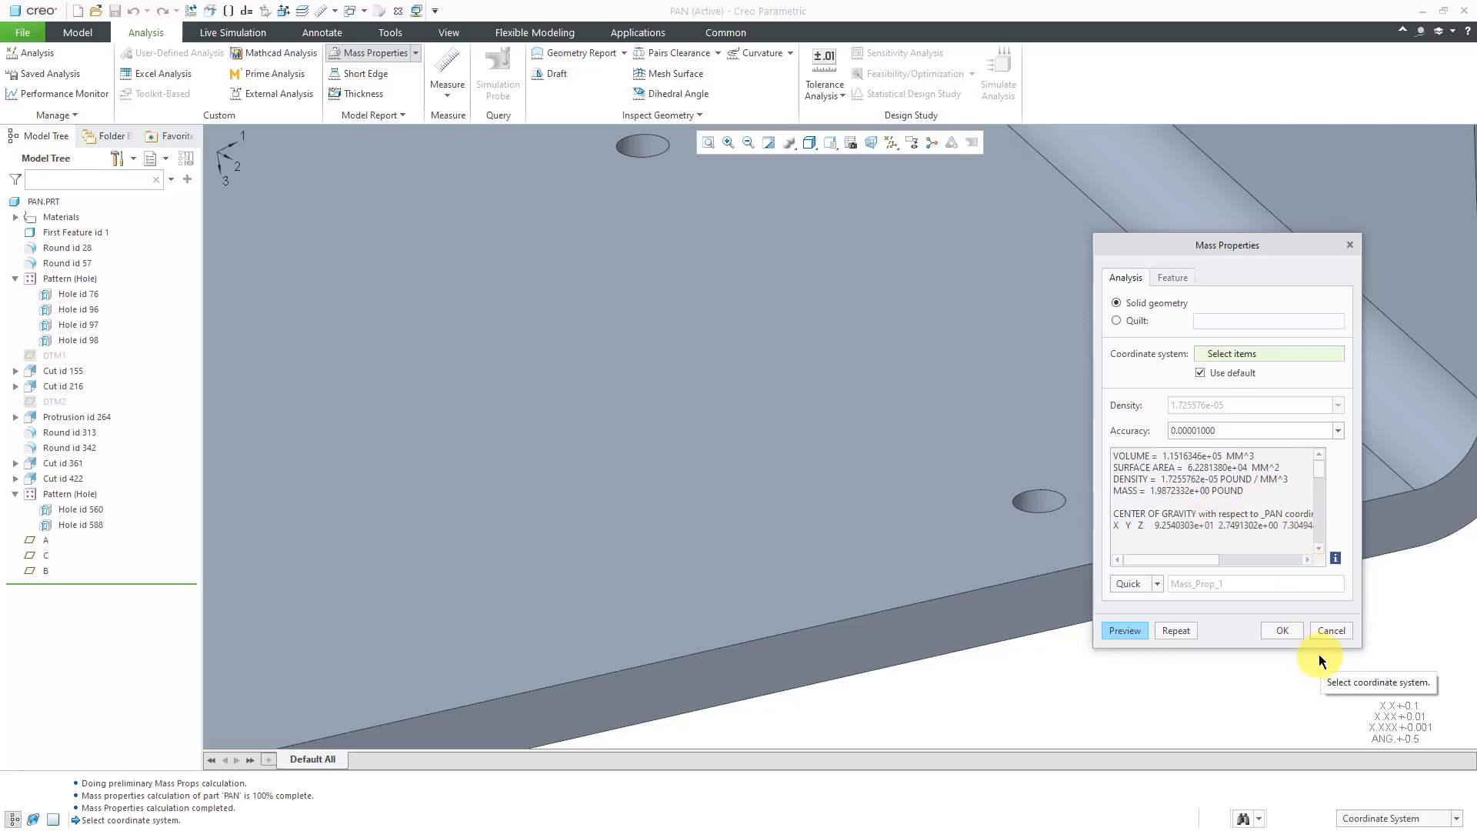
click(1331, 631)
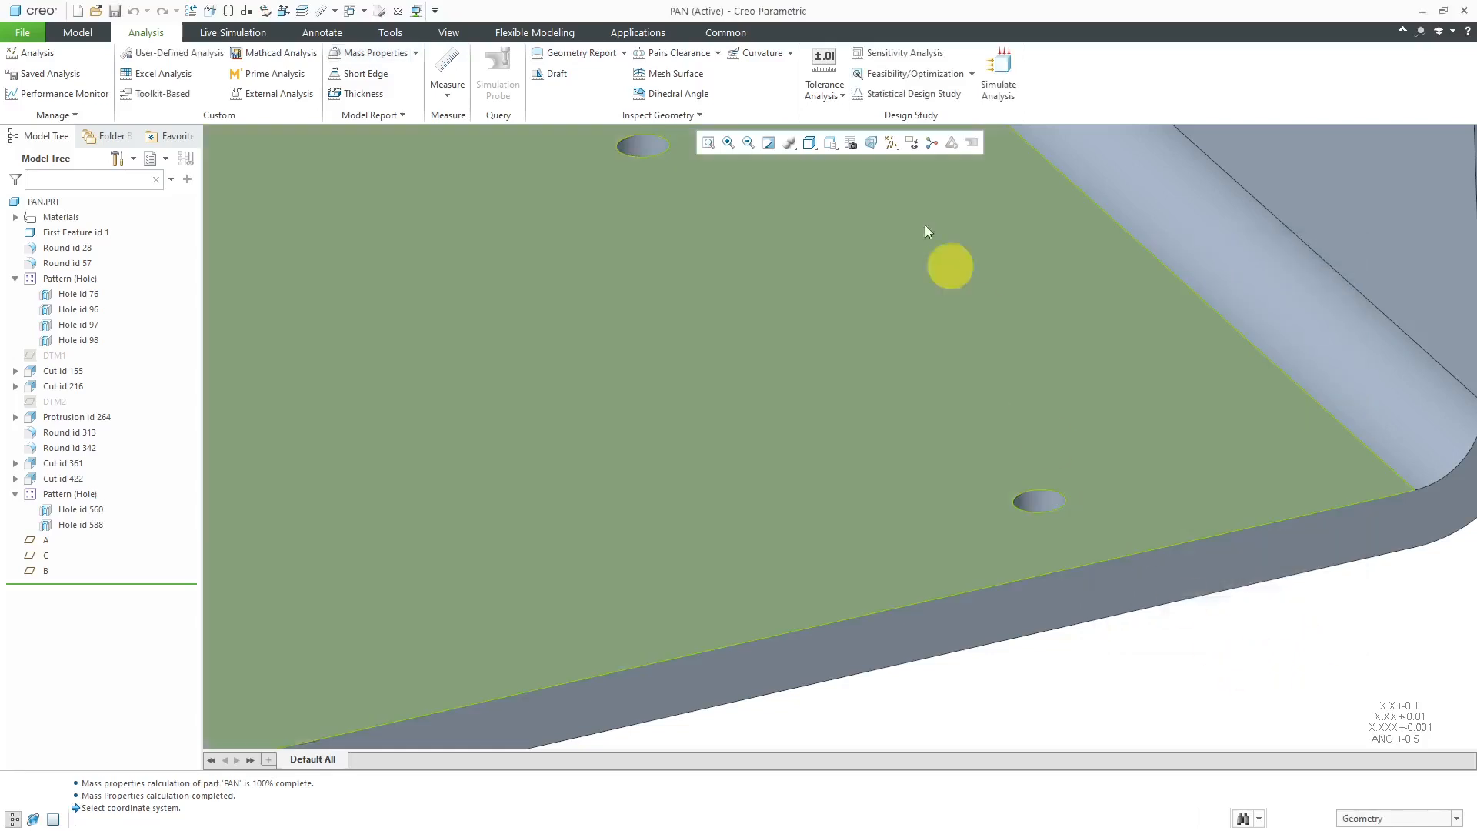
Set all dimension boundaries of PAN.PRT to Nominal and regenerate the part
click(839, 97)
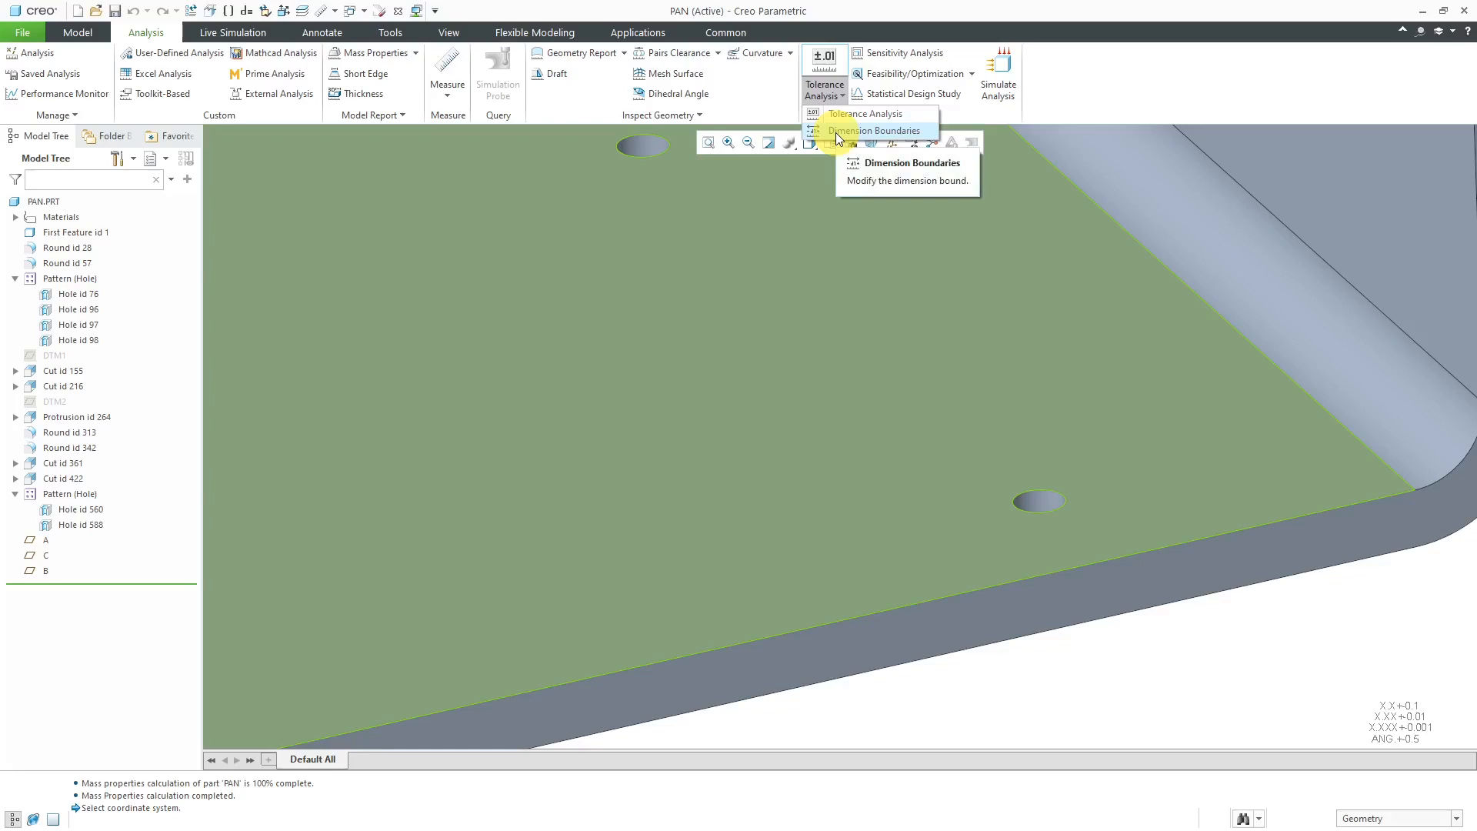
click(835, 133)
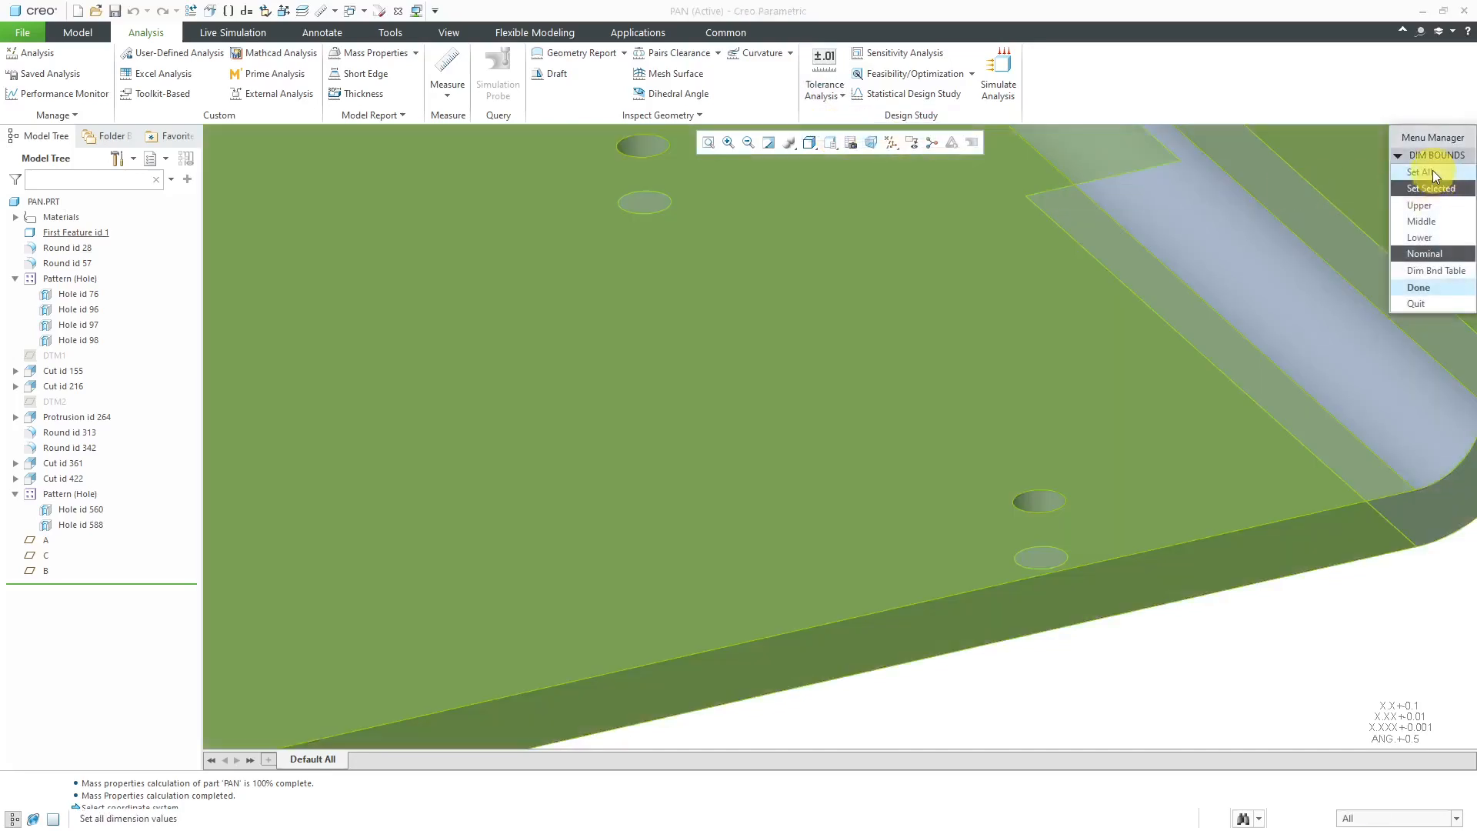
click(1432, 187)
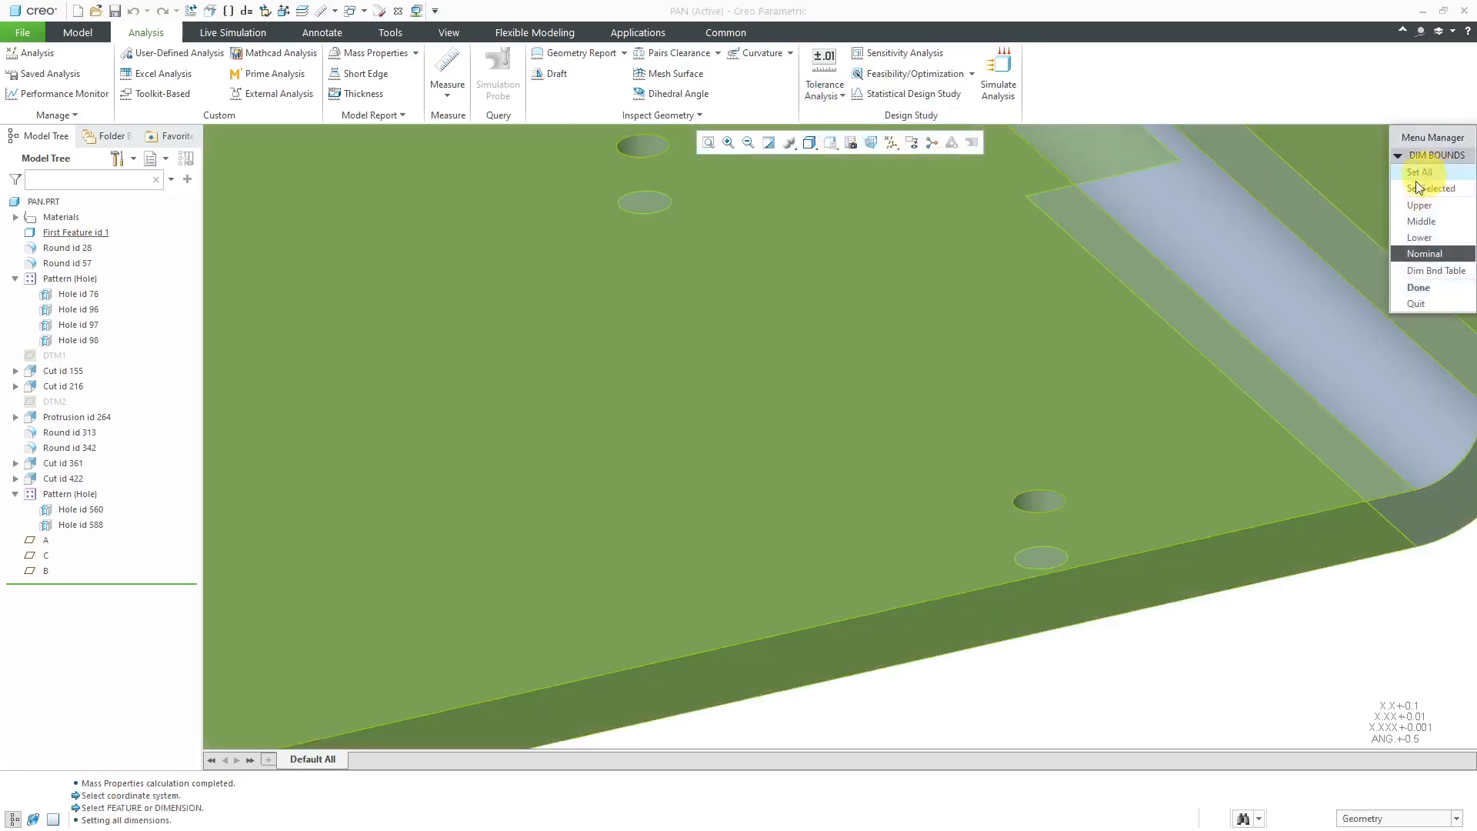
click(1431, 289)
Measure the diameter of Hole id 76 with all dimensions at nominal and close the measurement
click(460, 96)
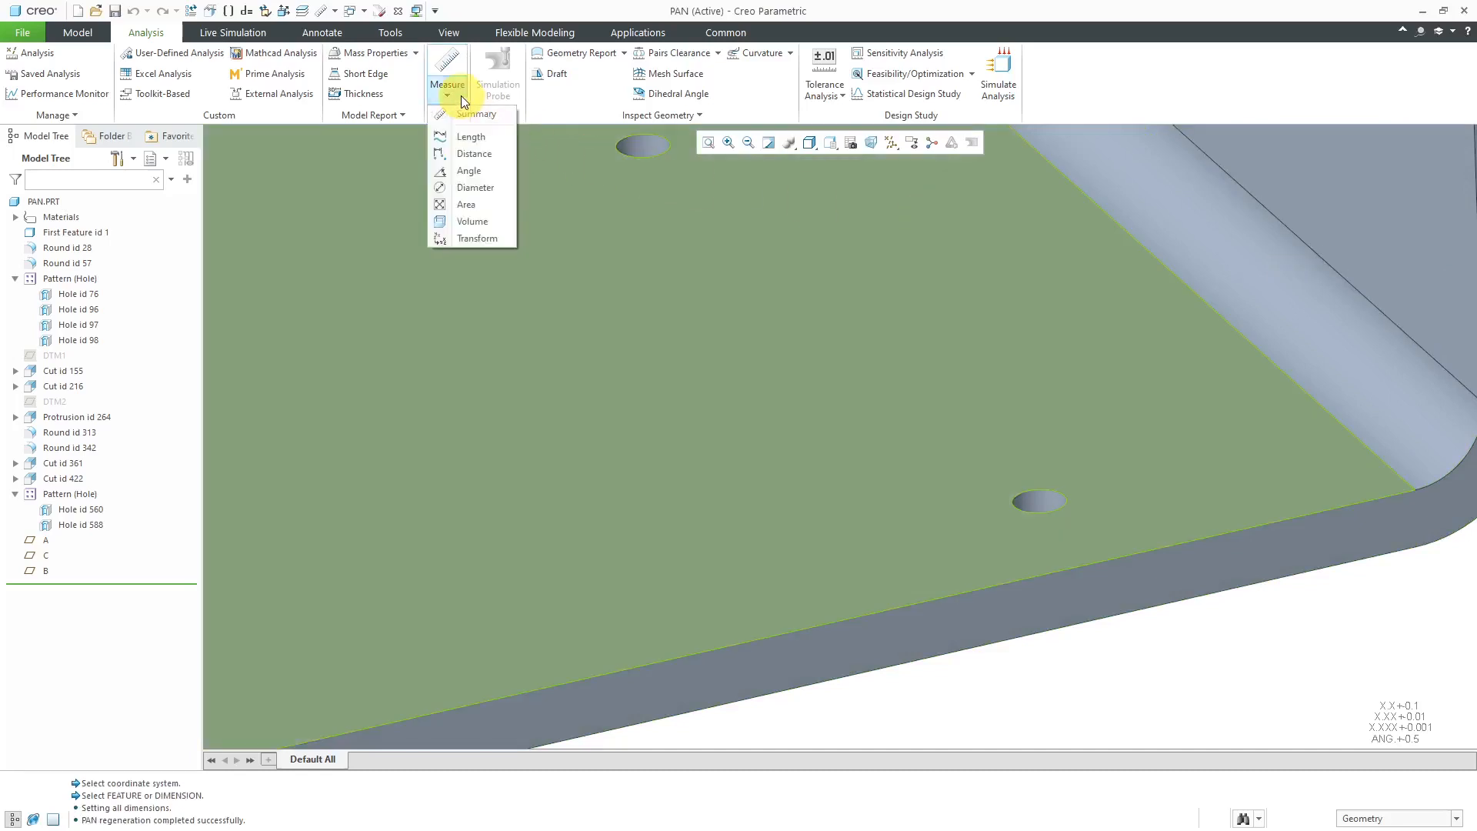
click(474, 188)
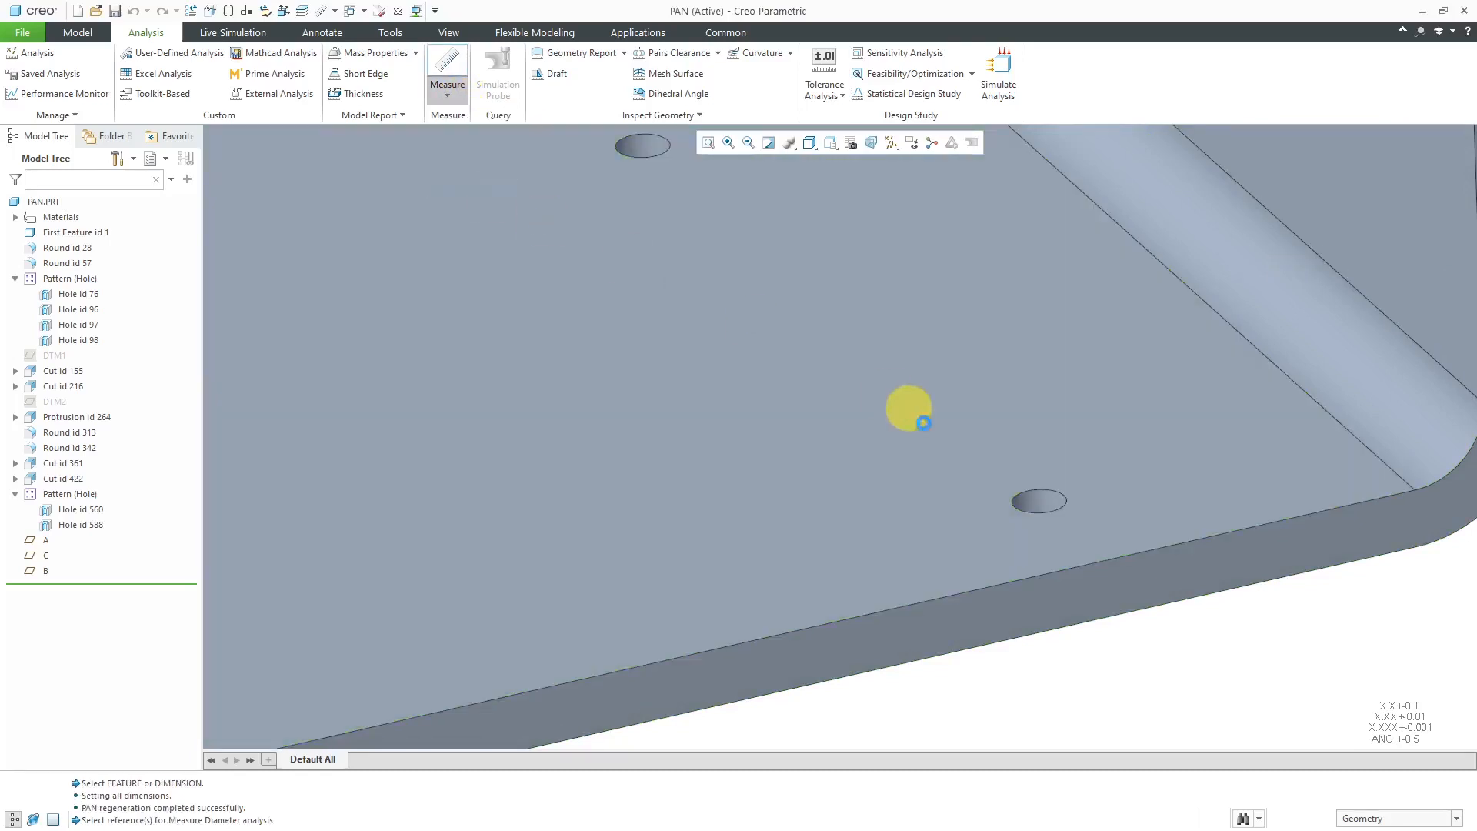
click(1048, 508)
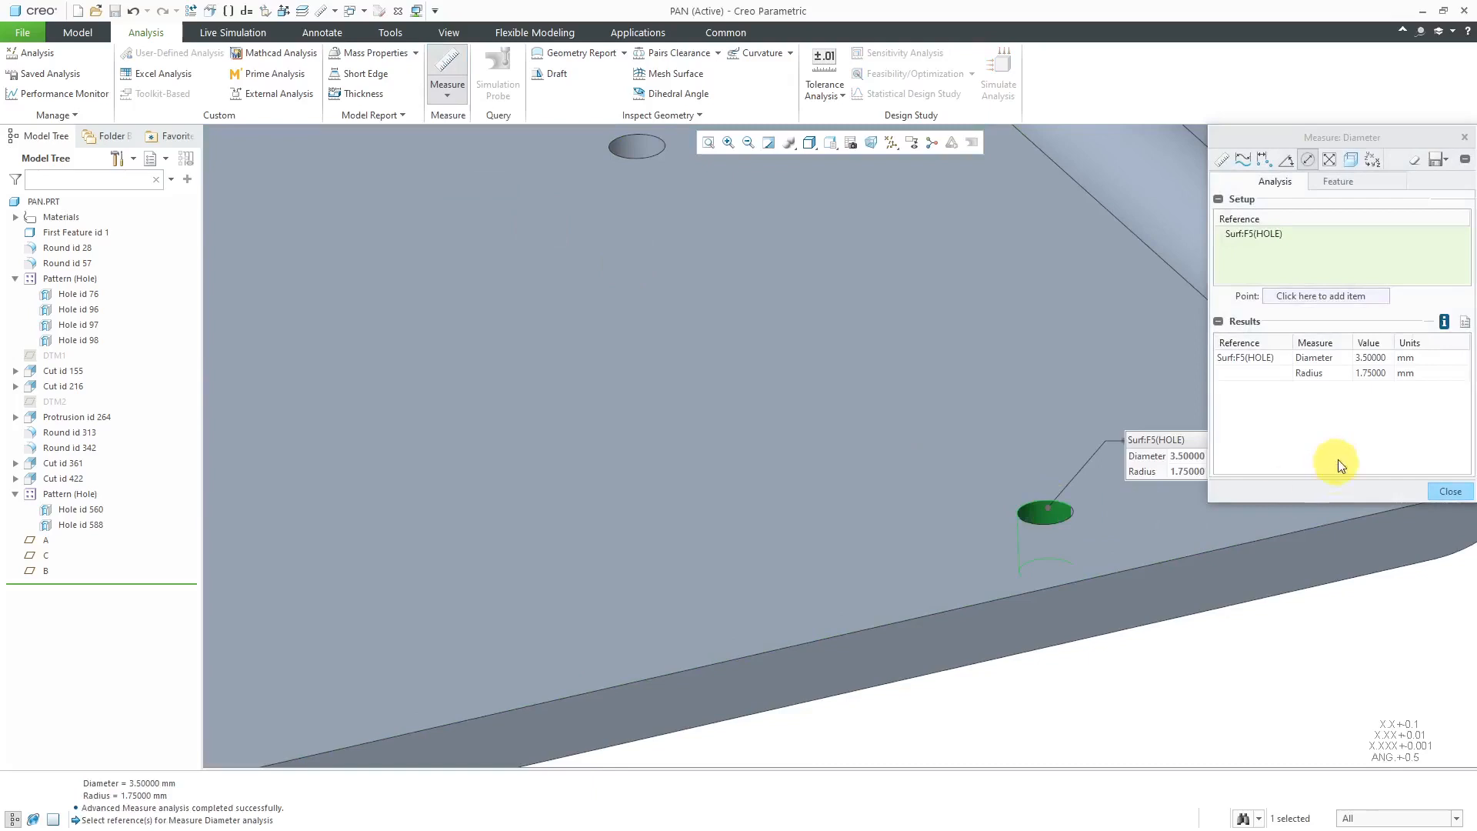
click(1450, 491)
Calculate the mass properties of PAN.PRT with all dimensions restored to nominal and close the analysis
click(372, 54)
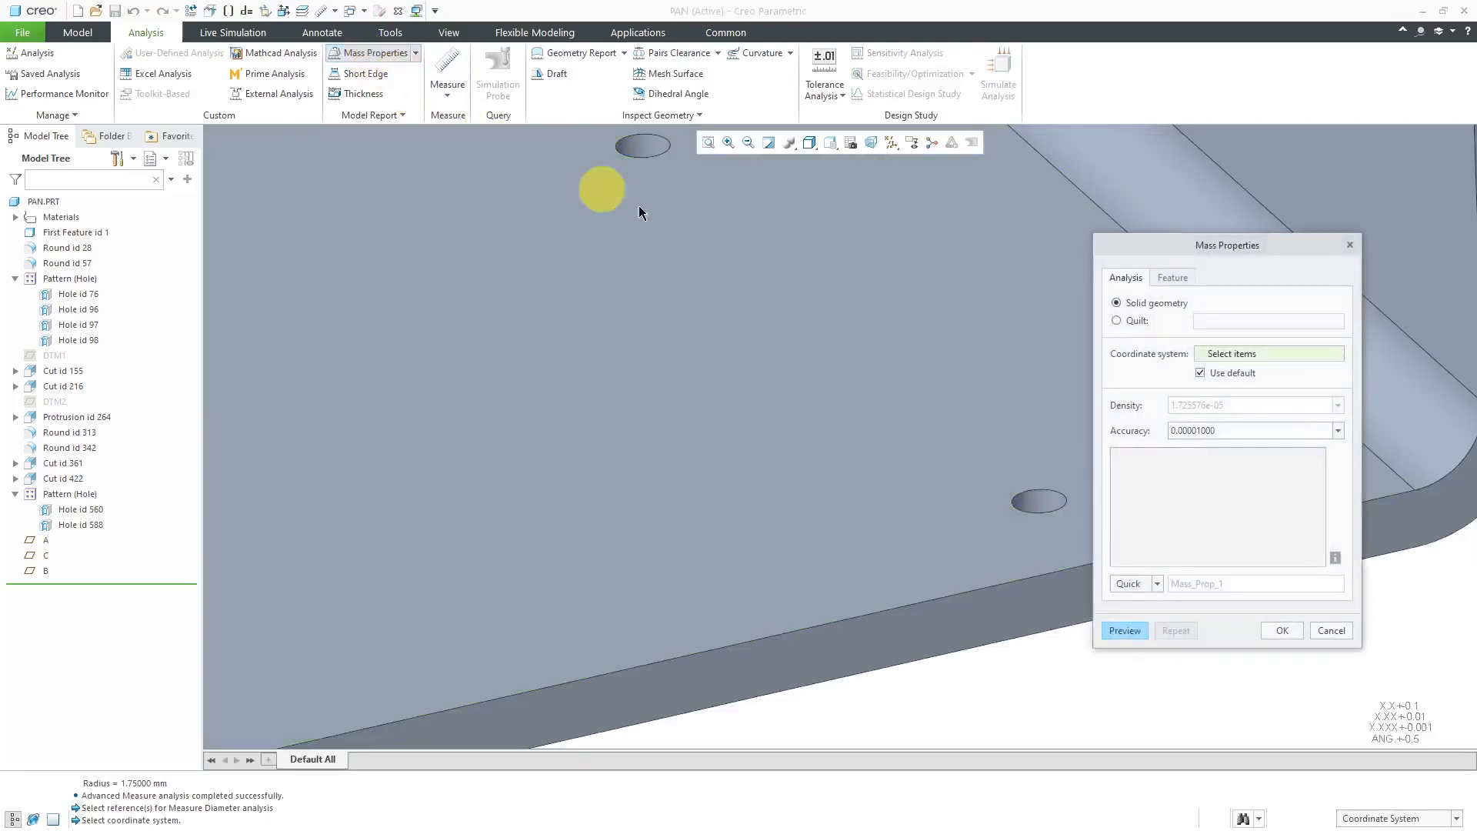
click(1126, 631)
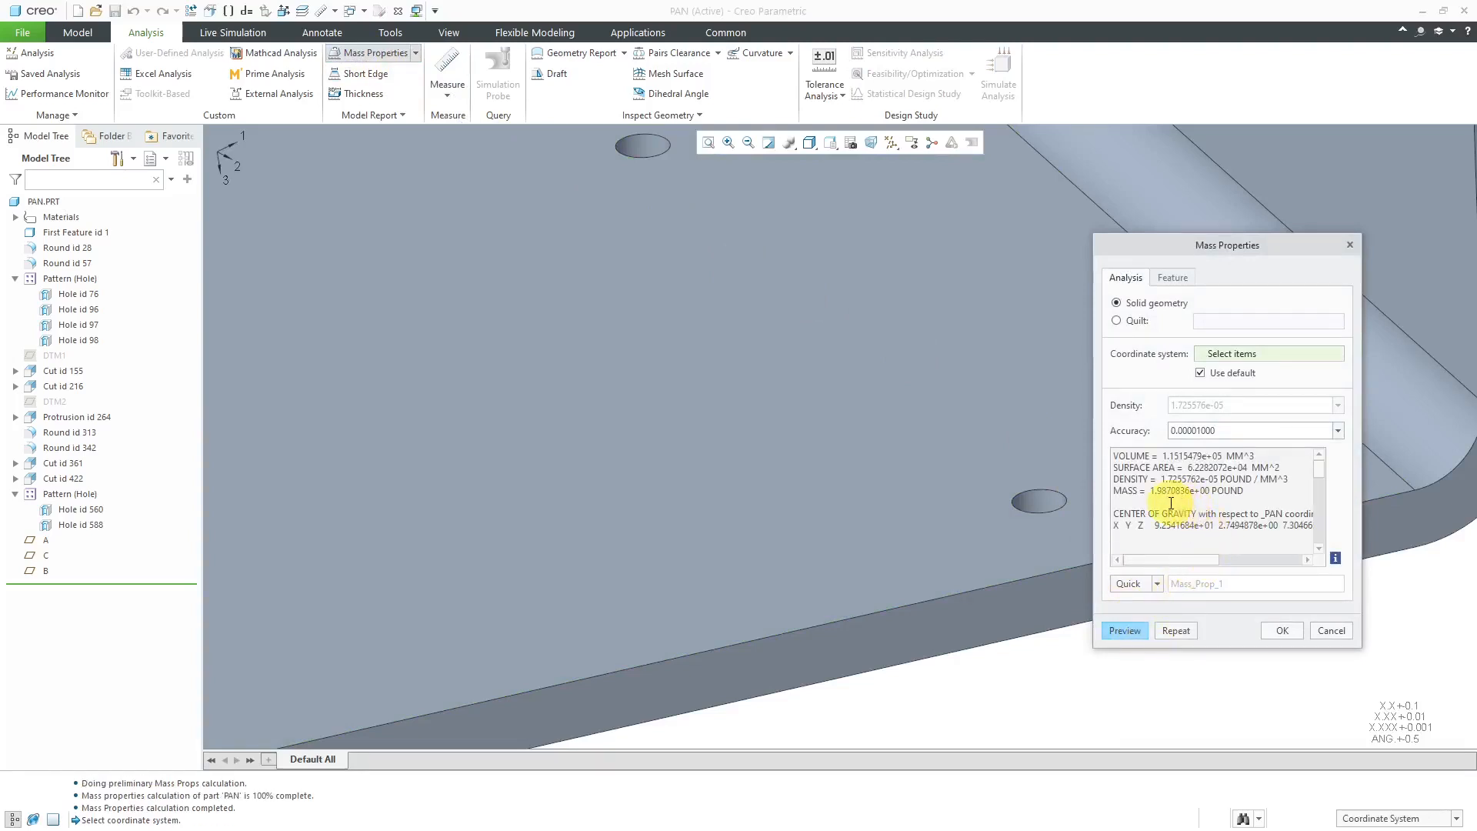
click(1333, 632)
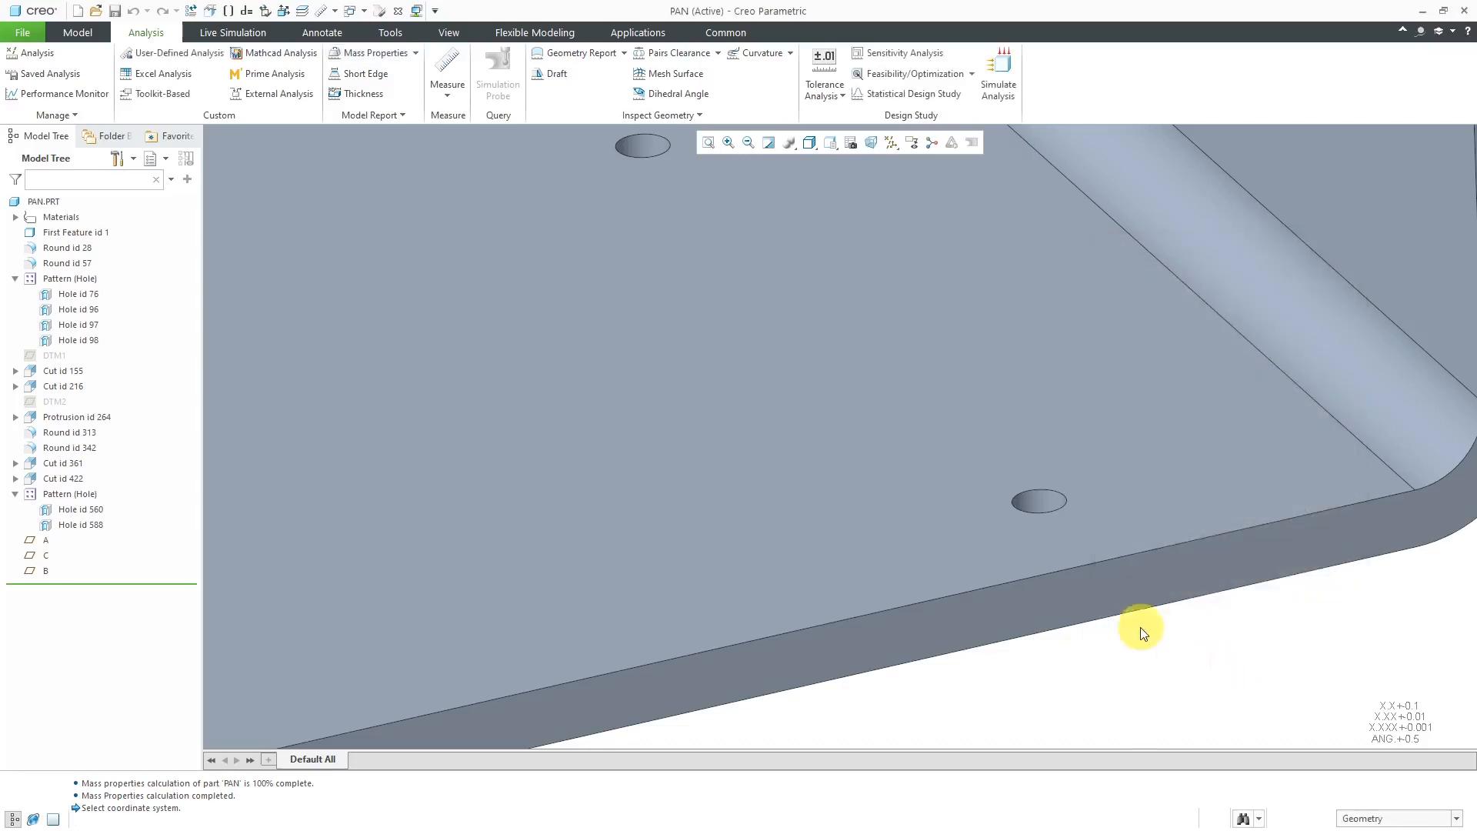
scroll(1083, 533, down, 5)
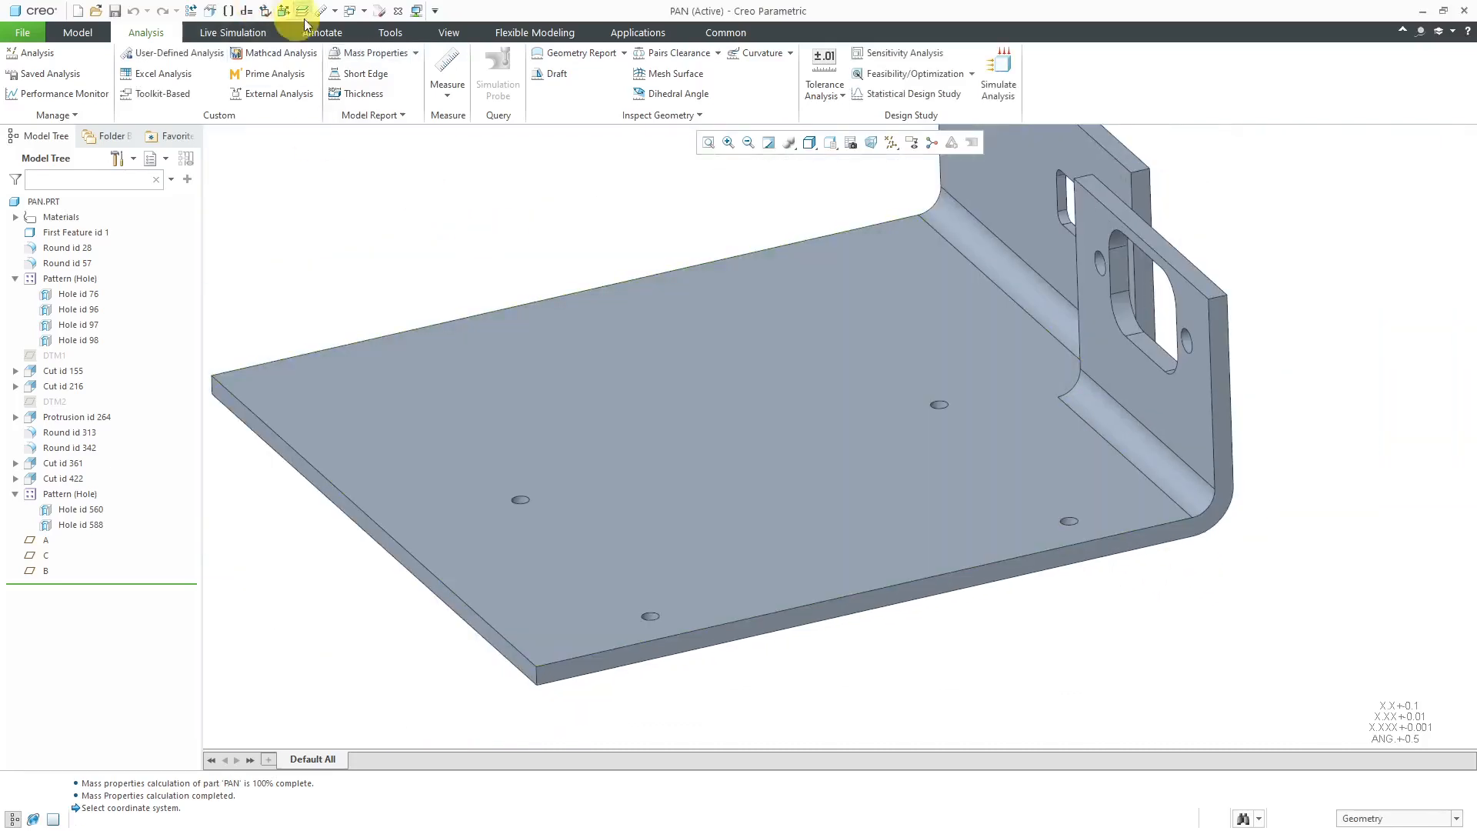
Switch to the CIRCUIT-CARD.ASM assembly window with the standoffs and screws around the pan in view
click(361, 10)
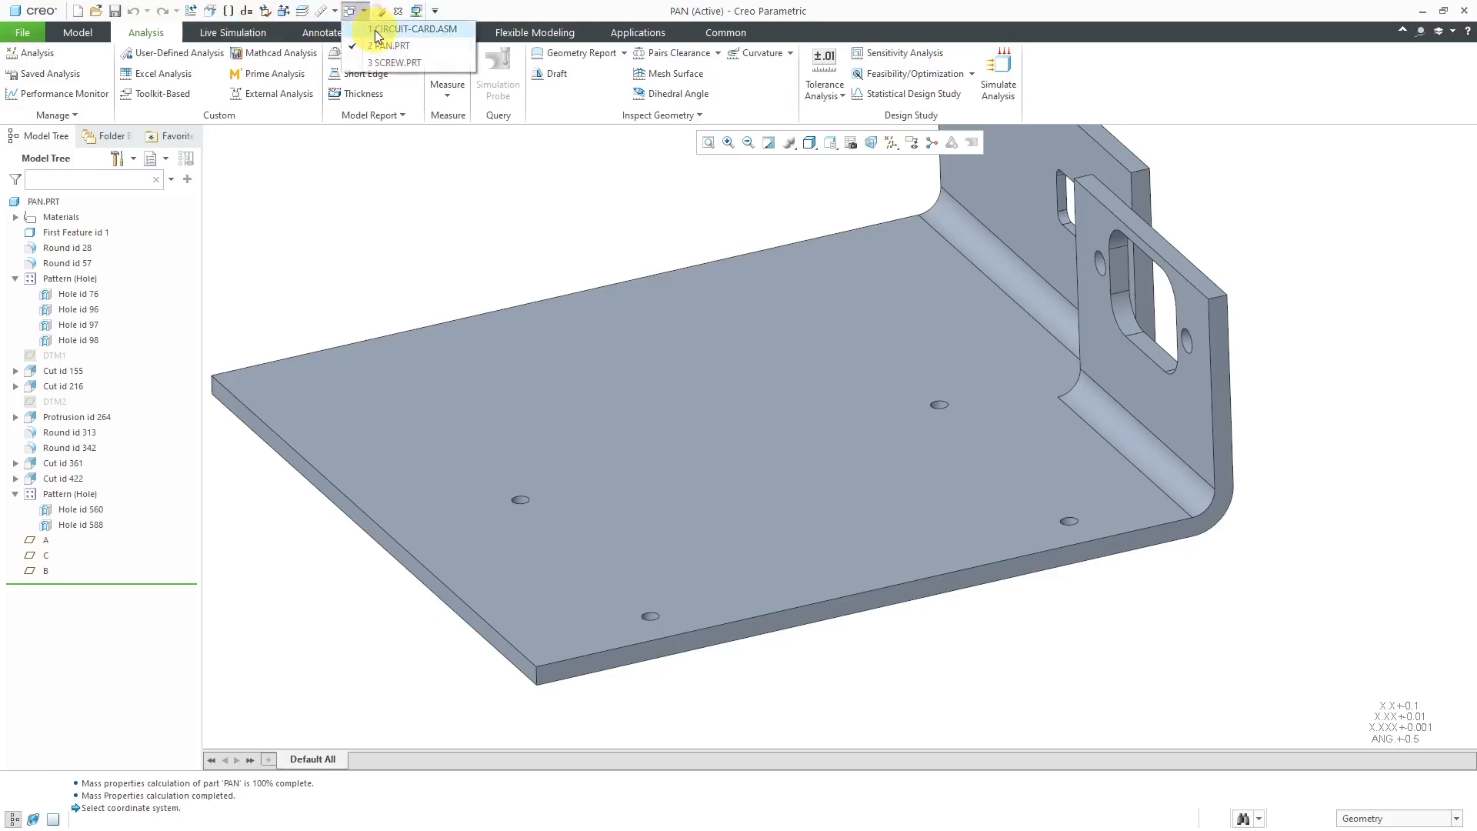
click(394, 29)
scroll(917, 480, down, 5)
scroll(1113, 540, up, 2)
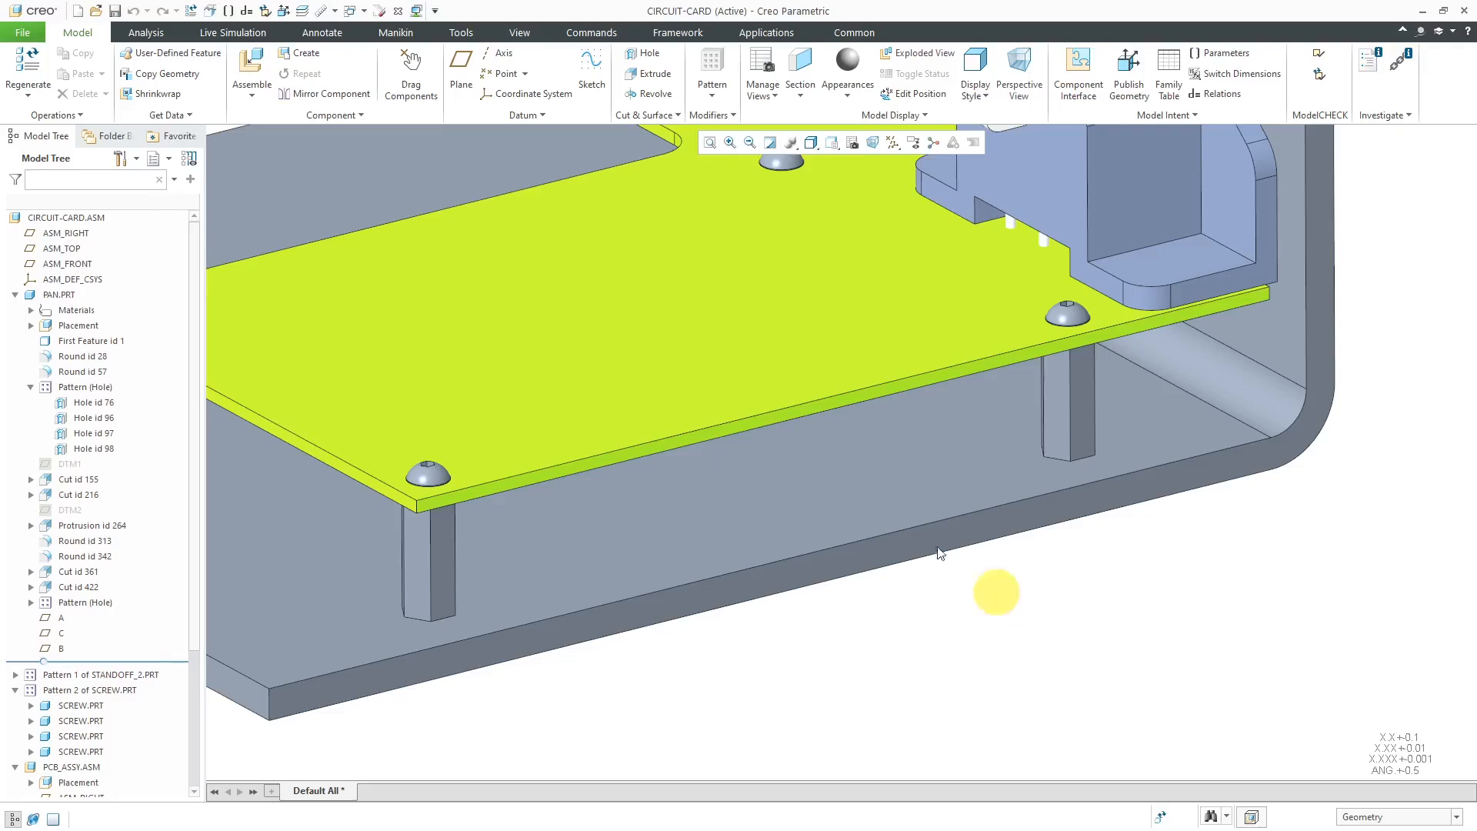
Set the diameter dimension of Hole id 76 in PAN.PRT to its Lower dimension boundary and regenerate
click(146, 33)
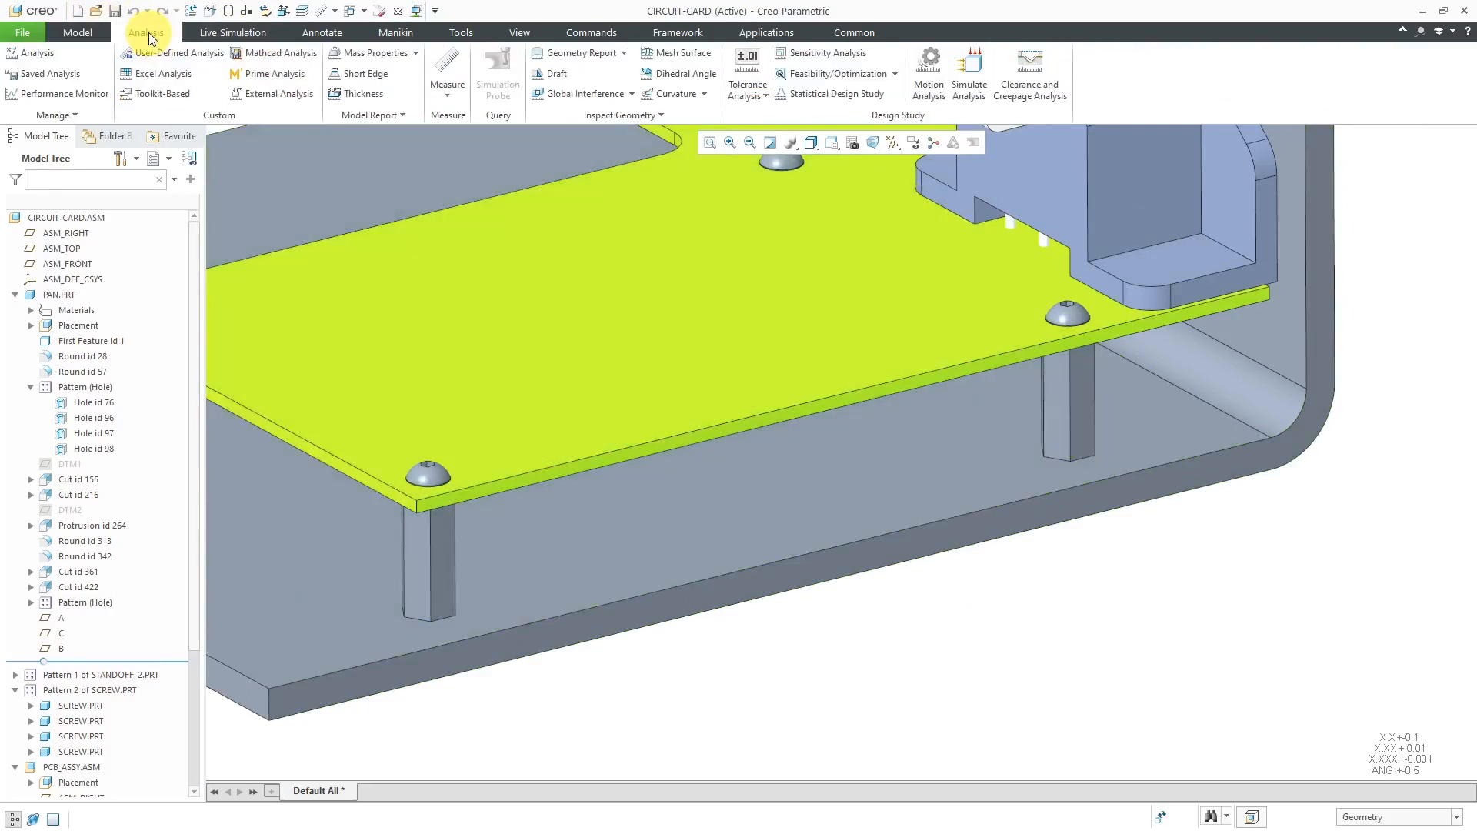
click(752, 93)
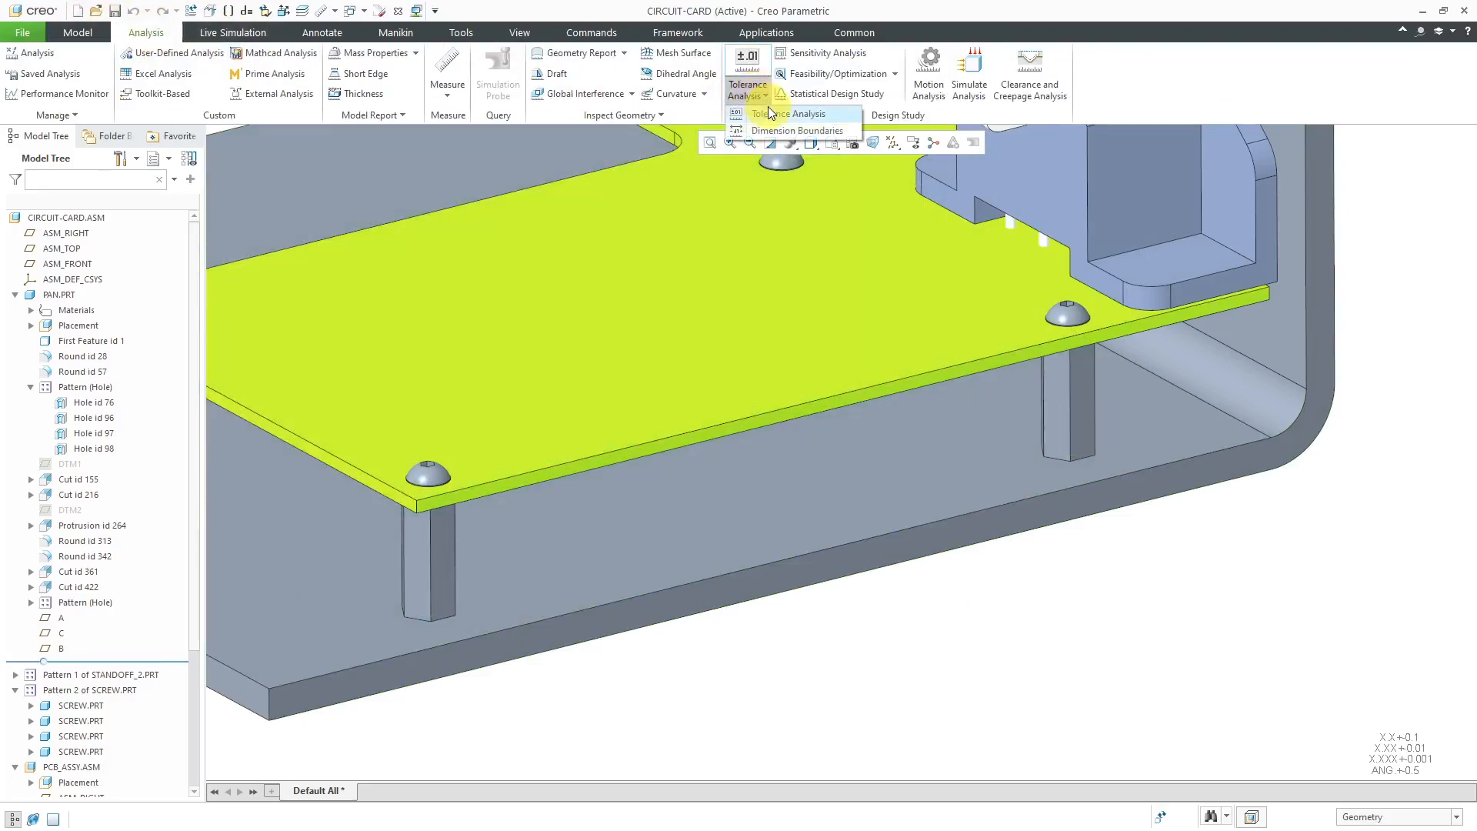
click(777, 130)
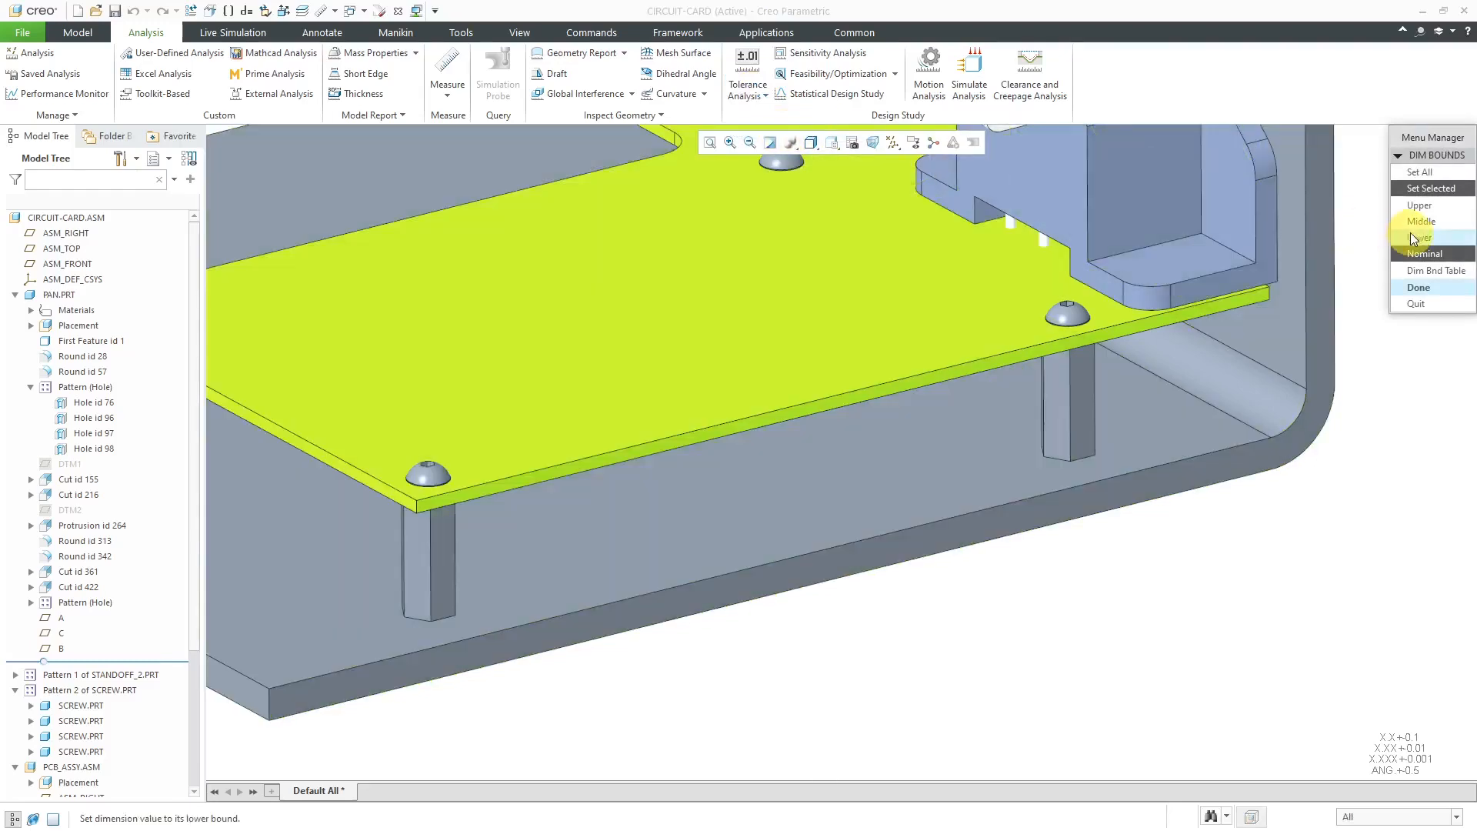
click(1410, 234)
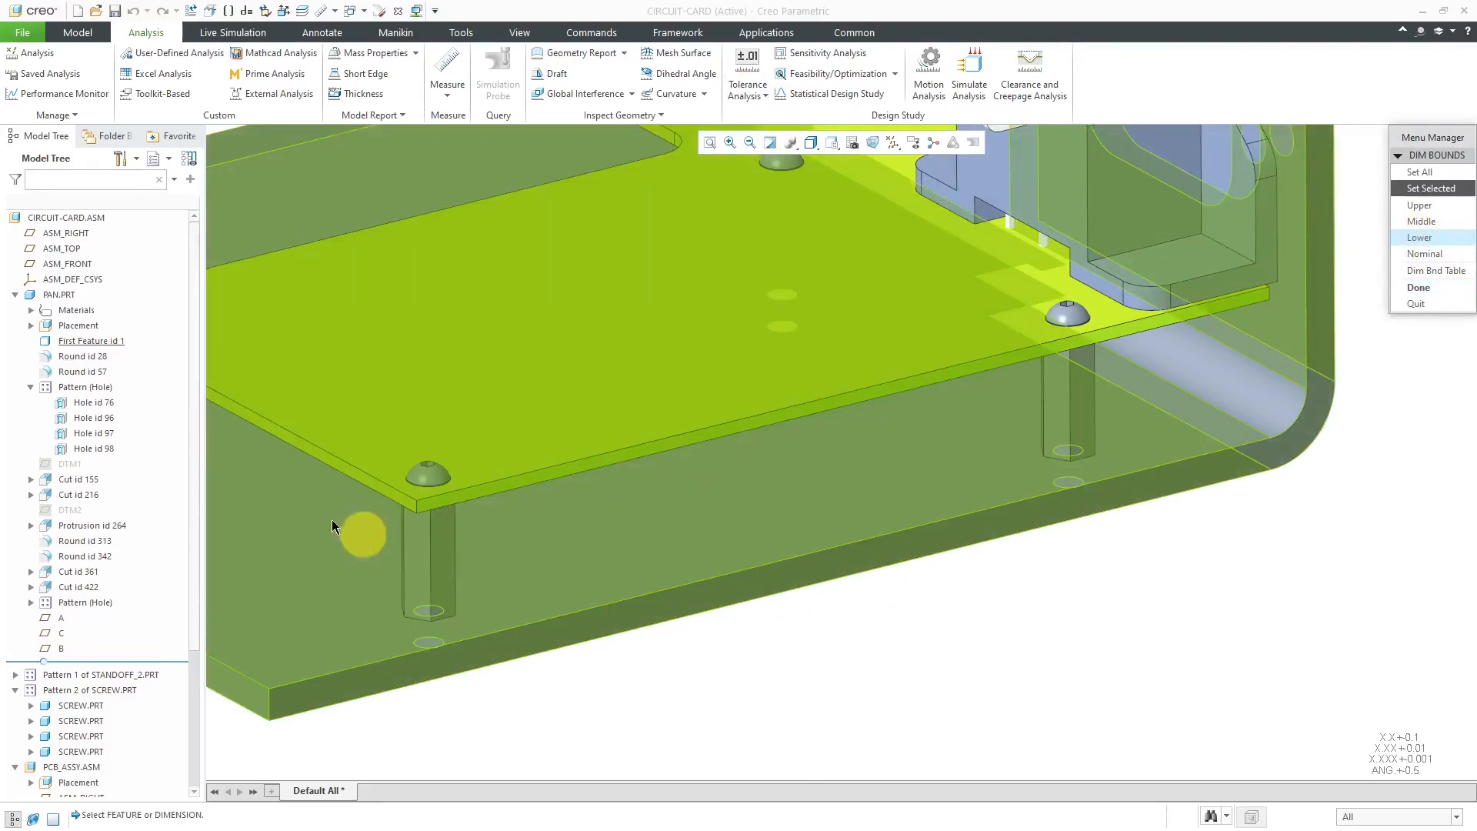
click(92, 403)
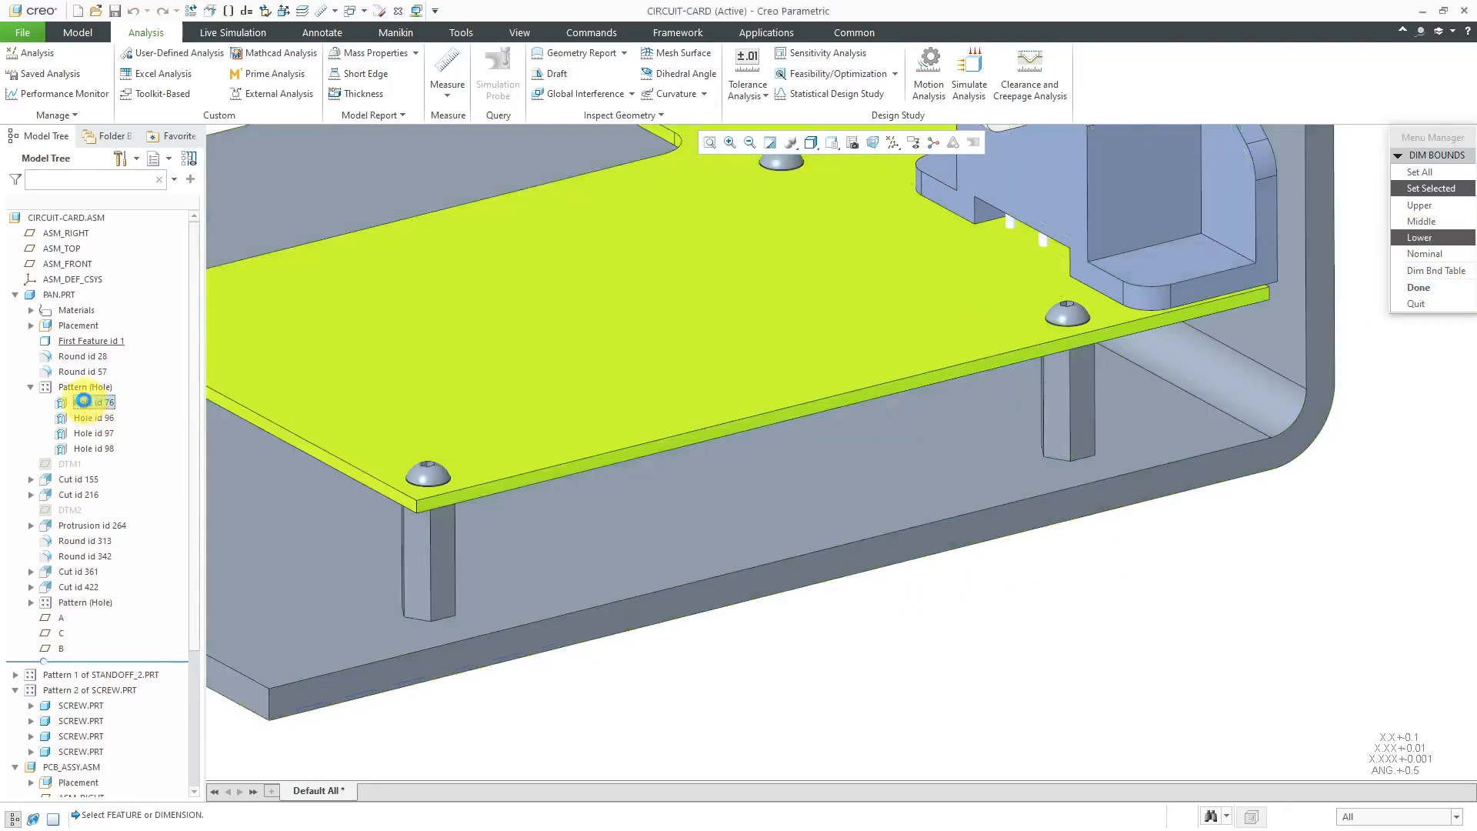
click(1065, 543)
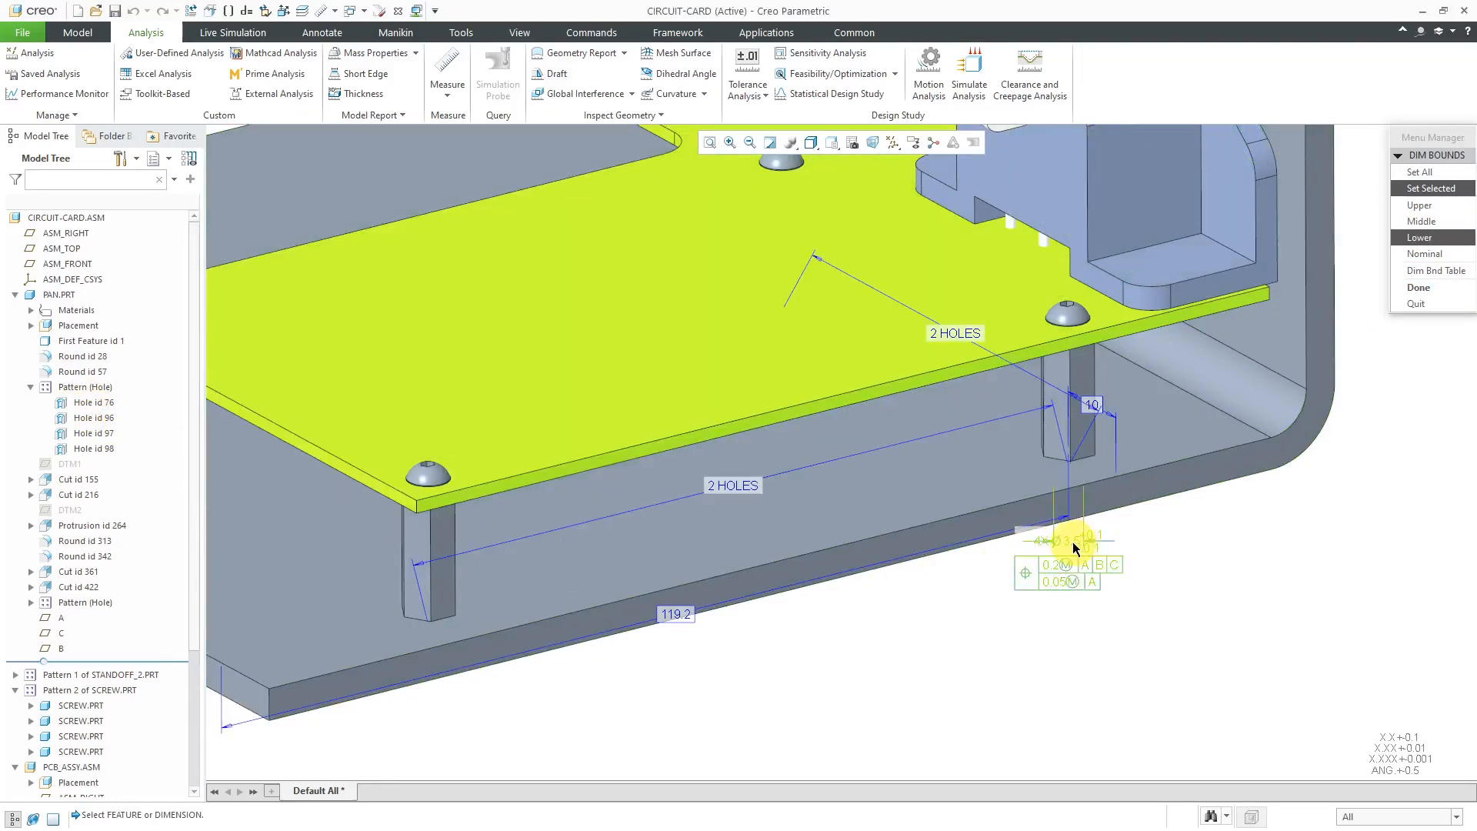
click(1433, 291)
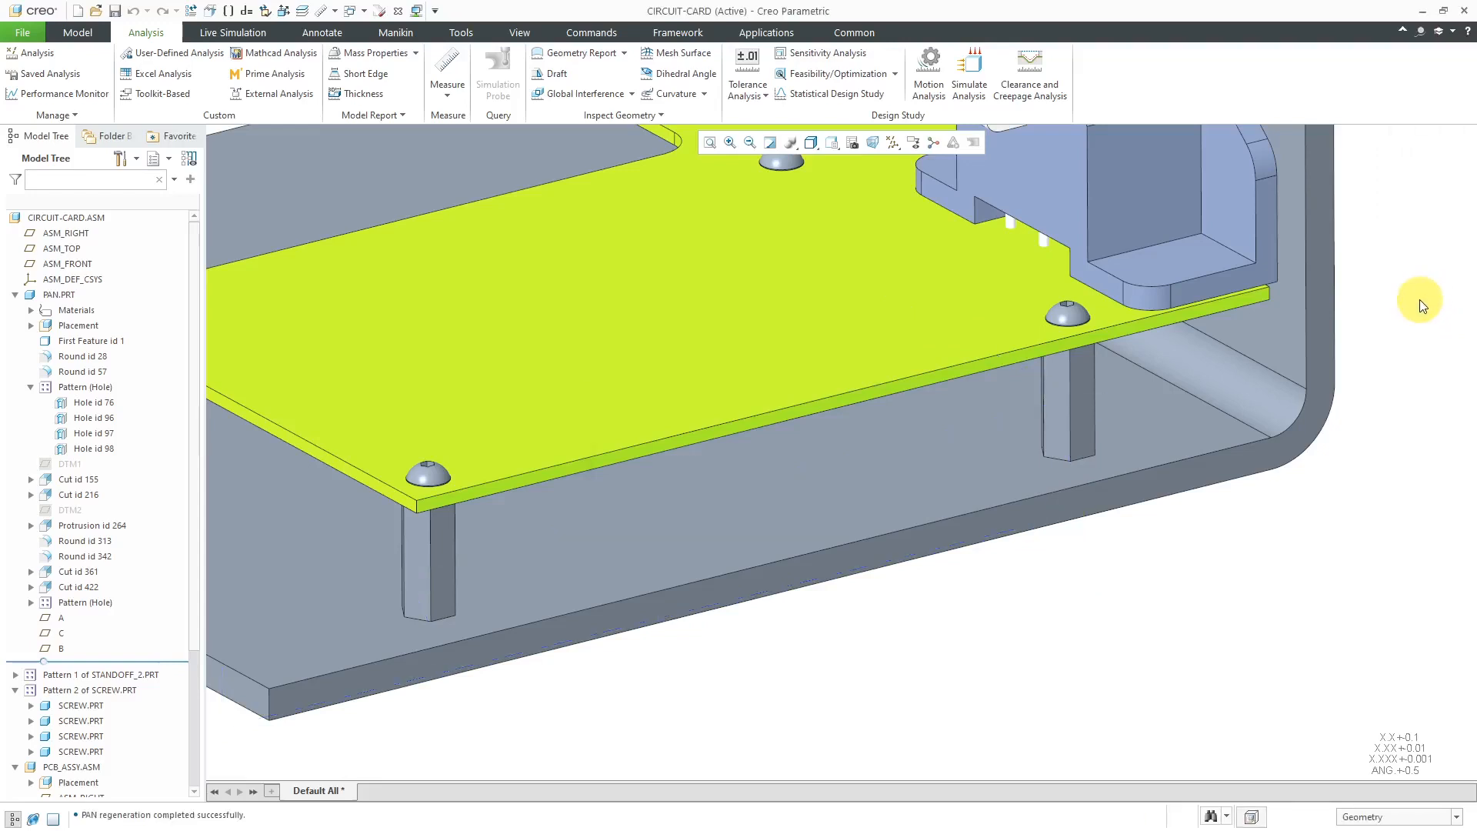
Set the Ø3.4 shank diameter of the screw under the pan to its Upper dimension boundary and regenerate
mouse_move(1128, 477)
middle_down()
mouse_move(1062, 400)
mouse_move(1105, 443)
mouse_move(1089, 501)
middle_up()
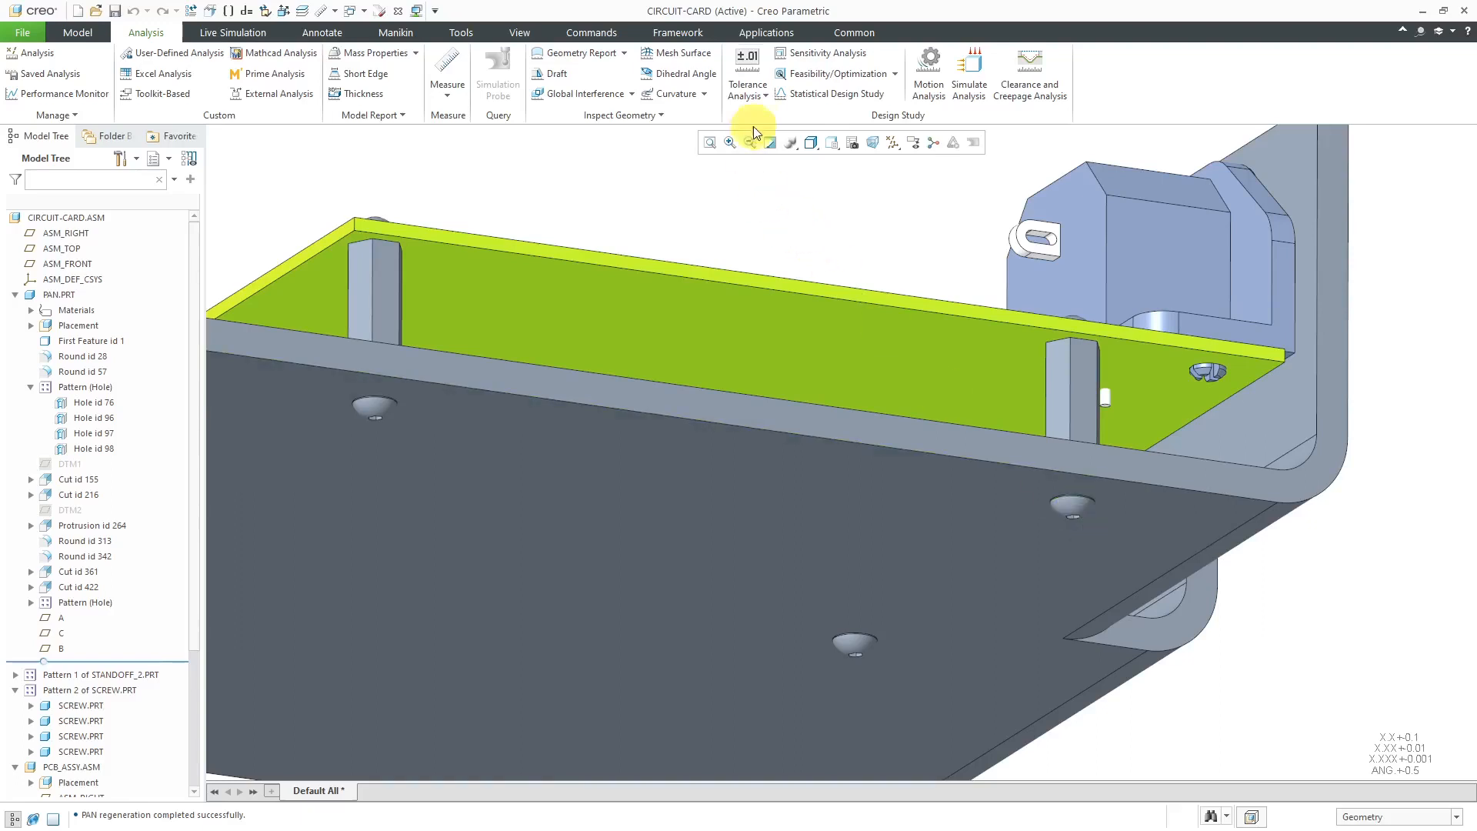
click(758, 92)
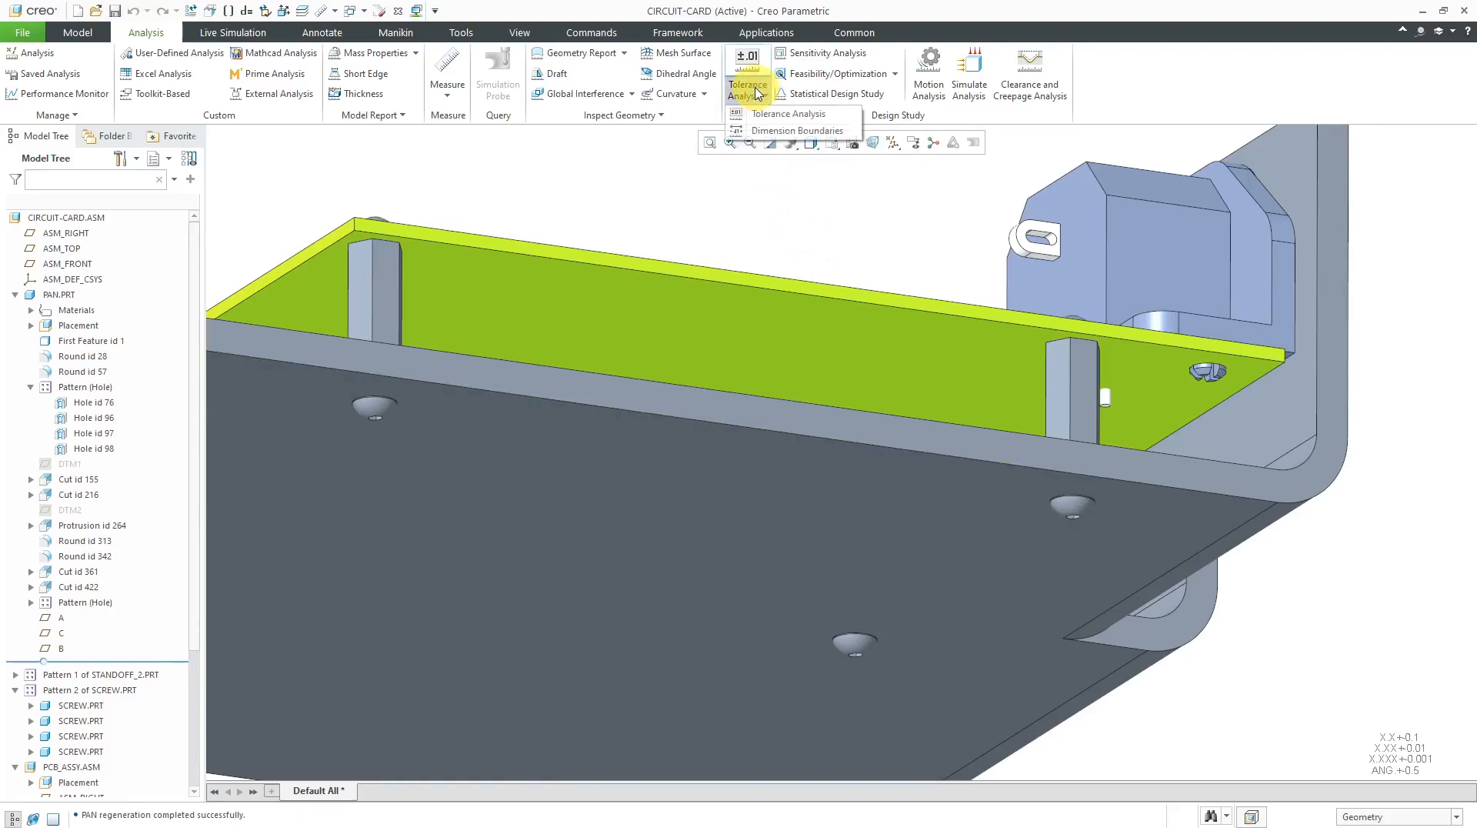
click(758, 129)
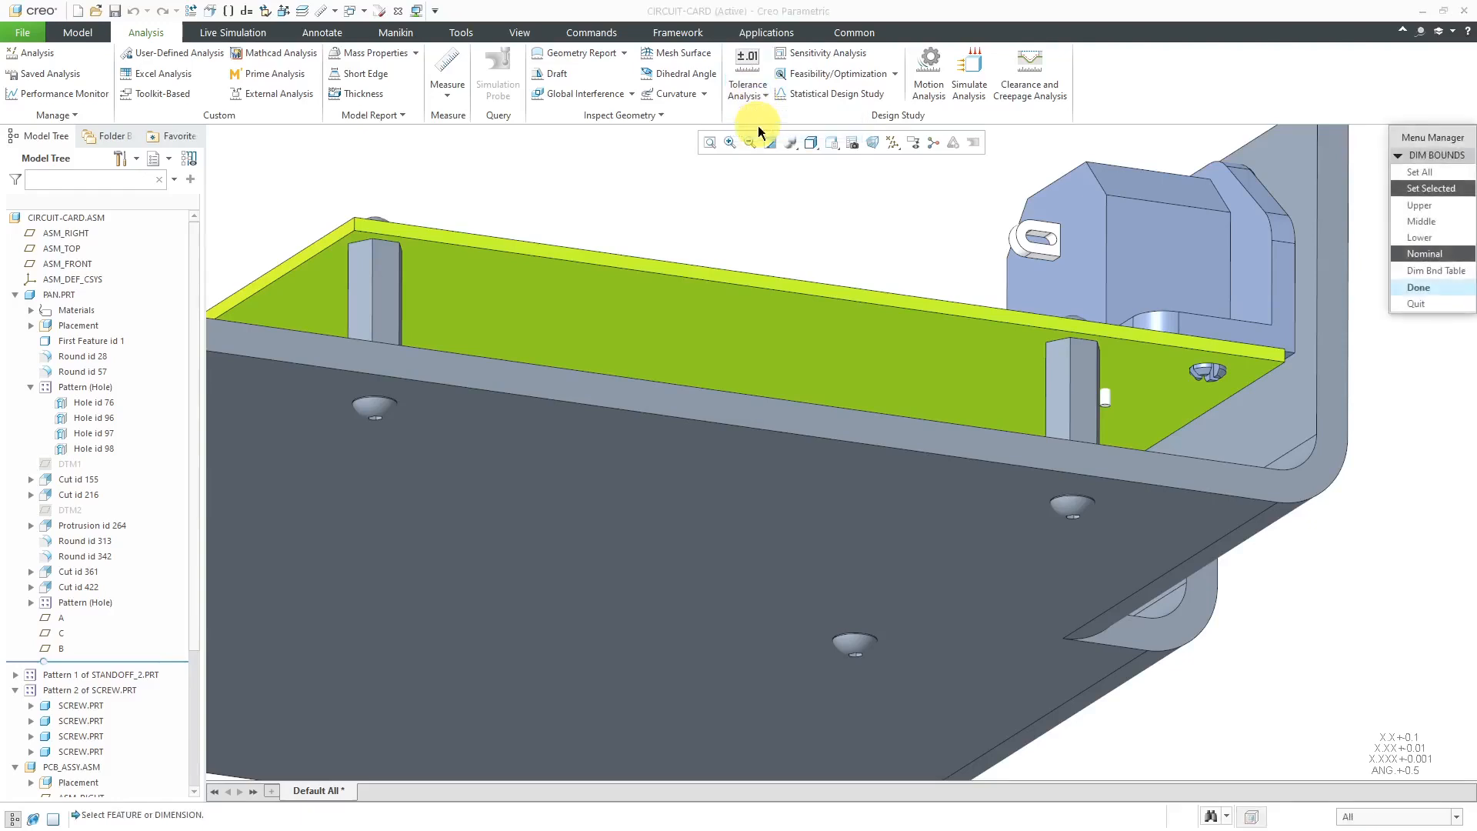
click(1428, 206)
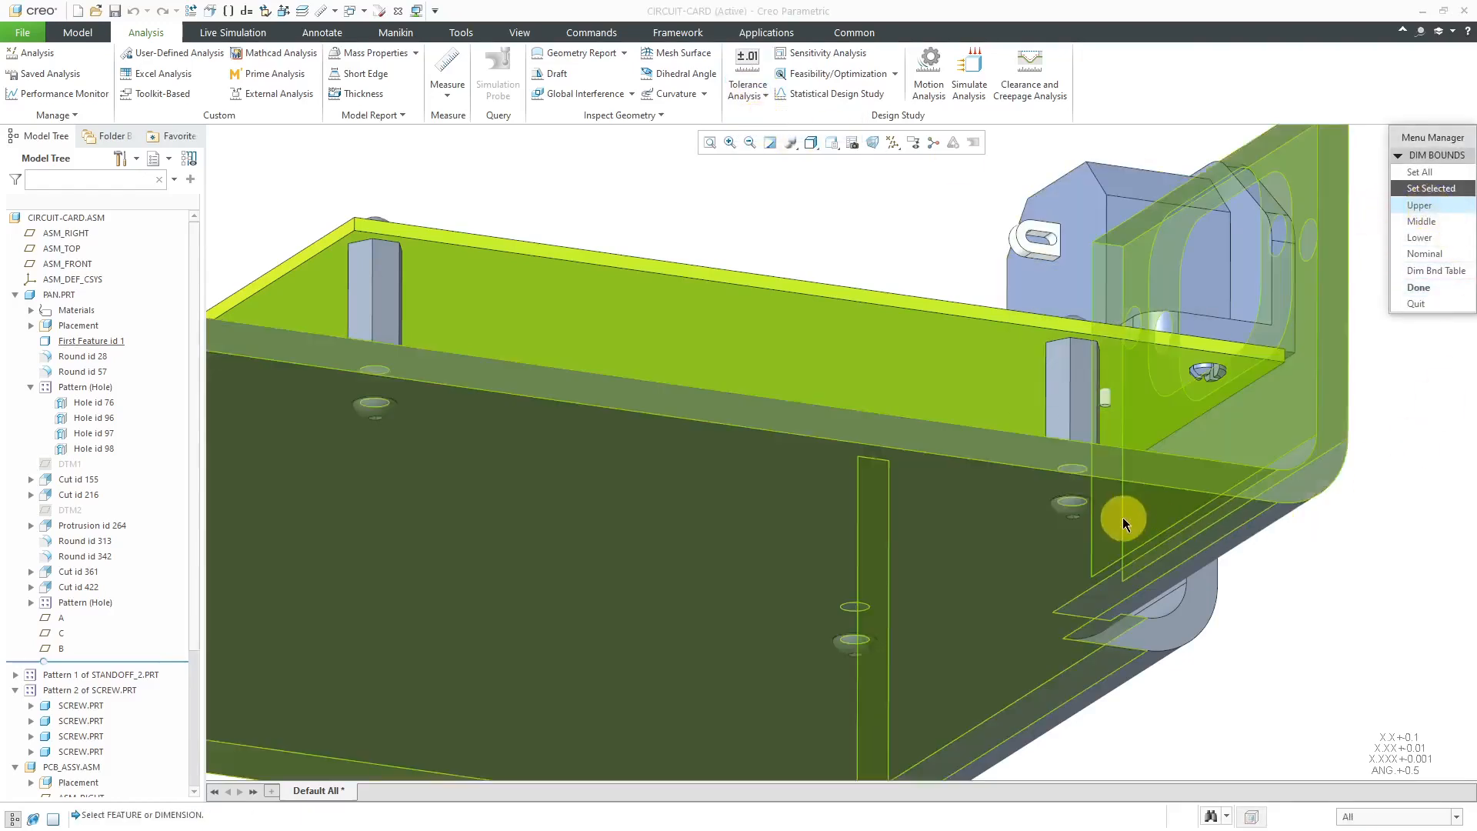
click(1082, 515)
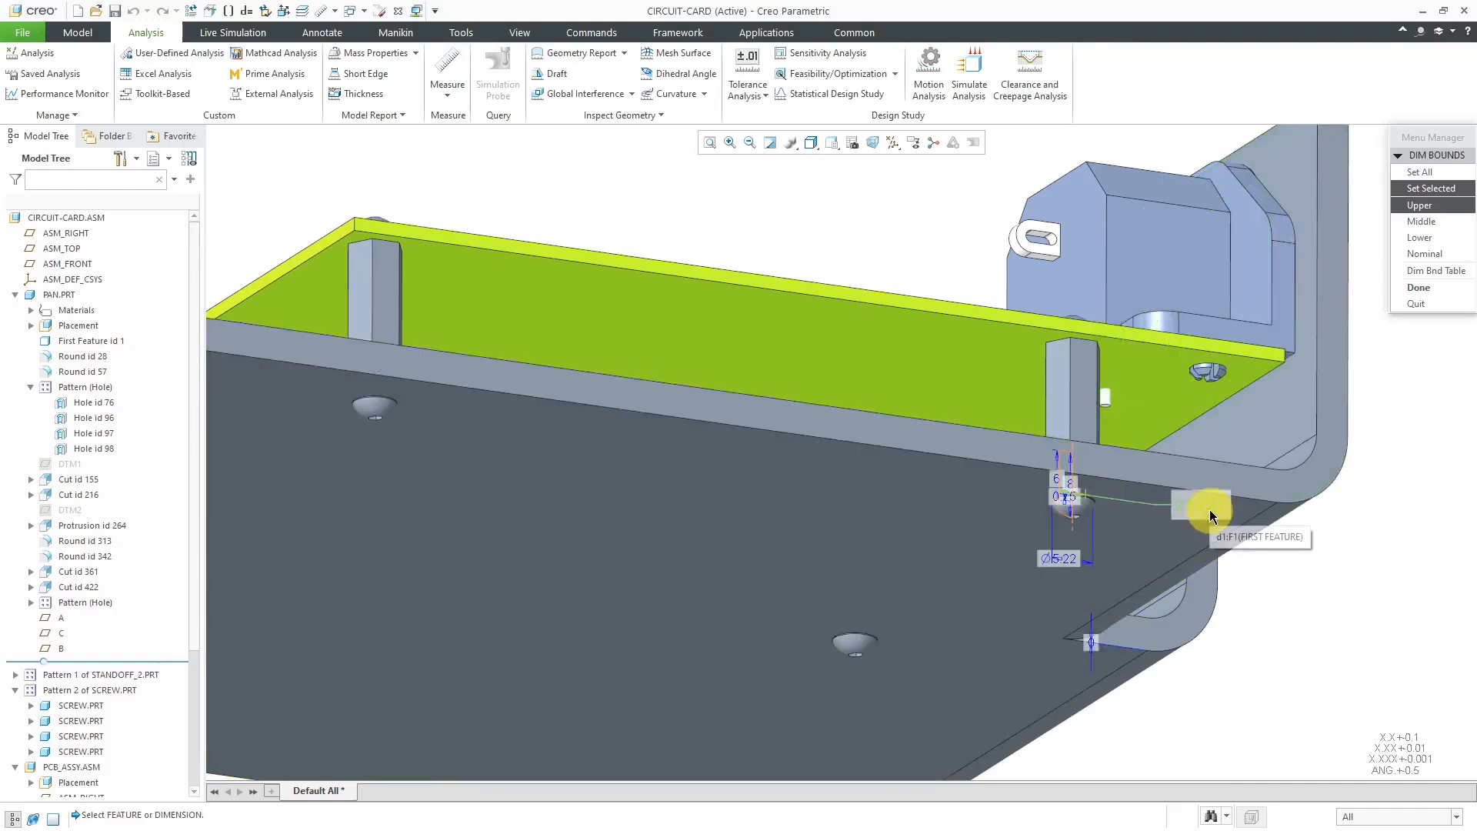
click(1209, 509)
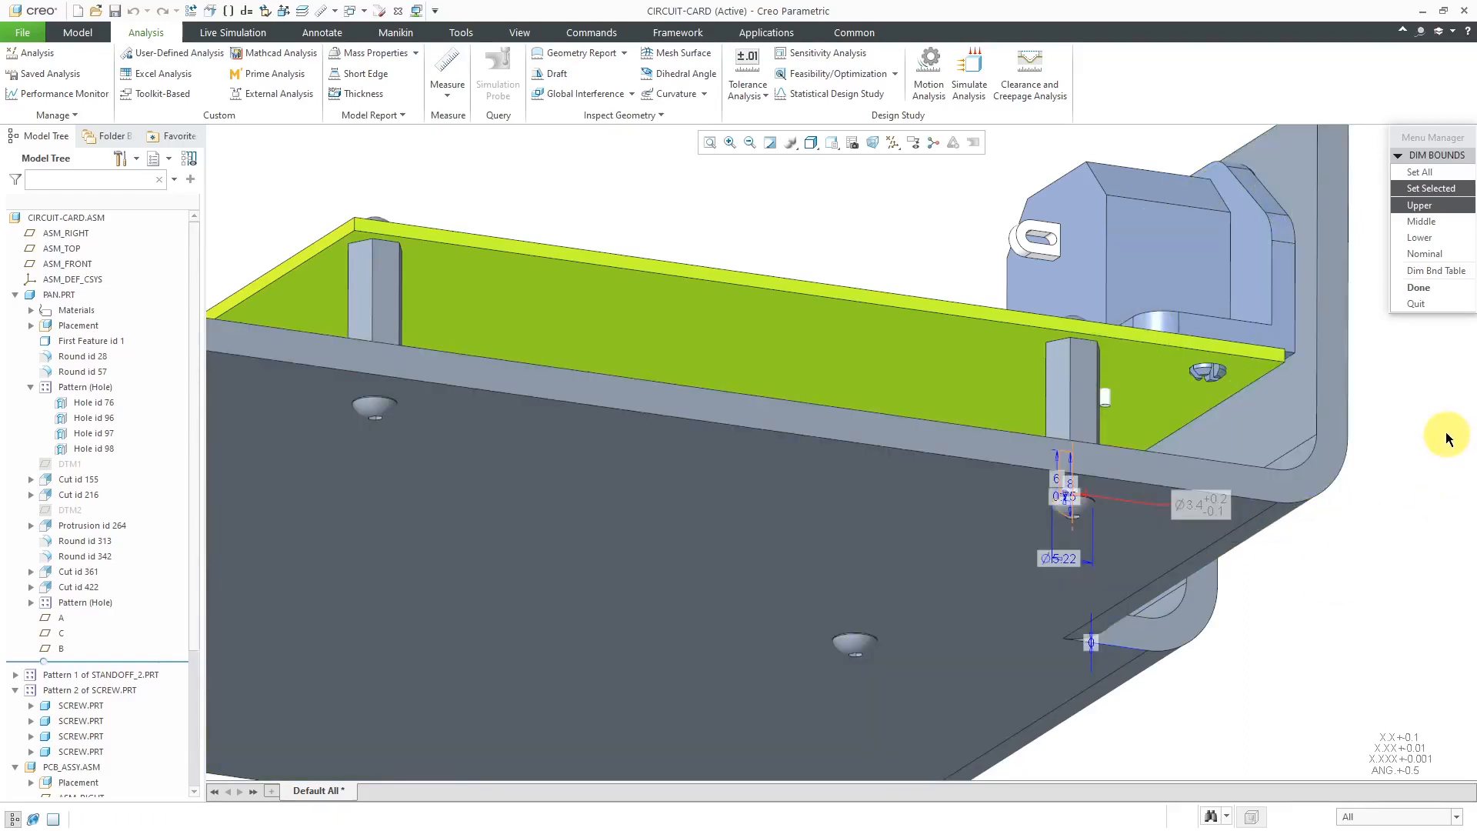
click(1408, 290)
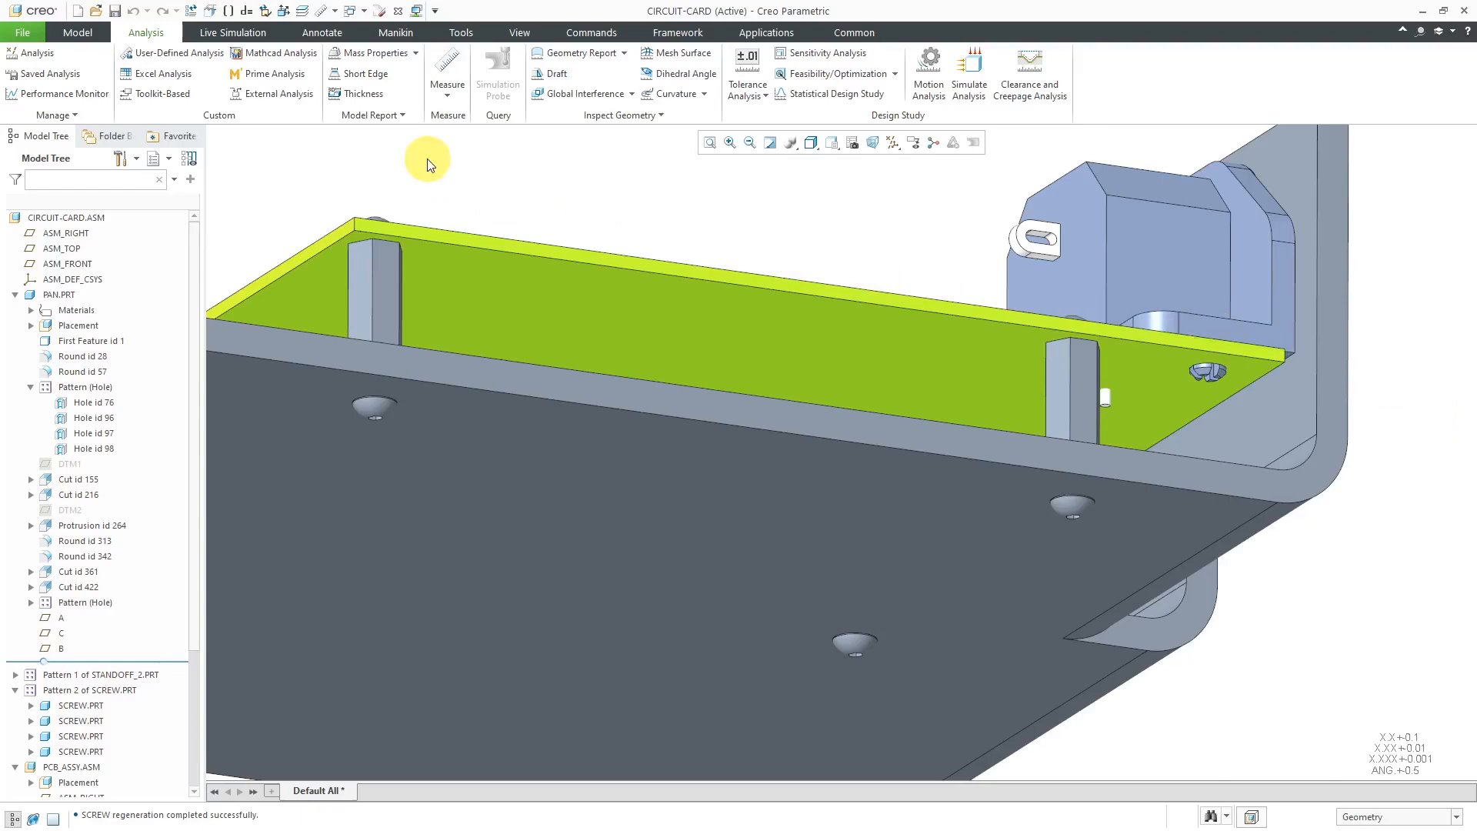
Run an exact, parts-only global interference analysis, inspect the PAN–SCREW and STANDOFF_2–SCREW pairs, then close it
click(564, 94)
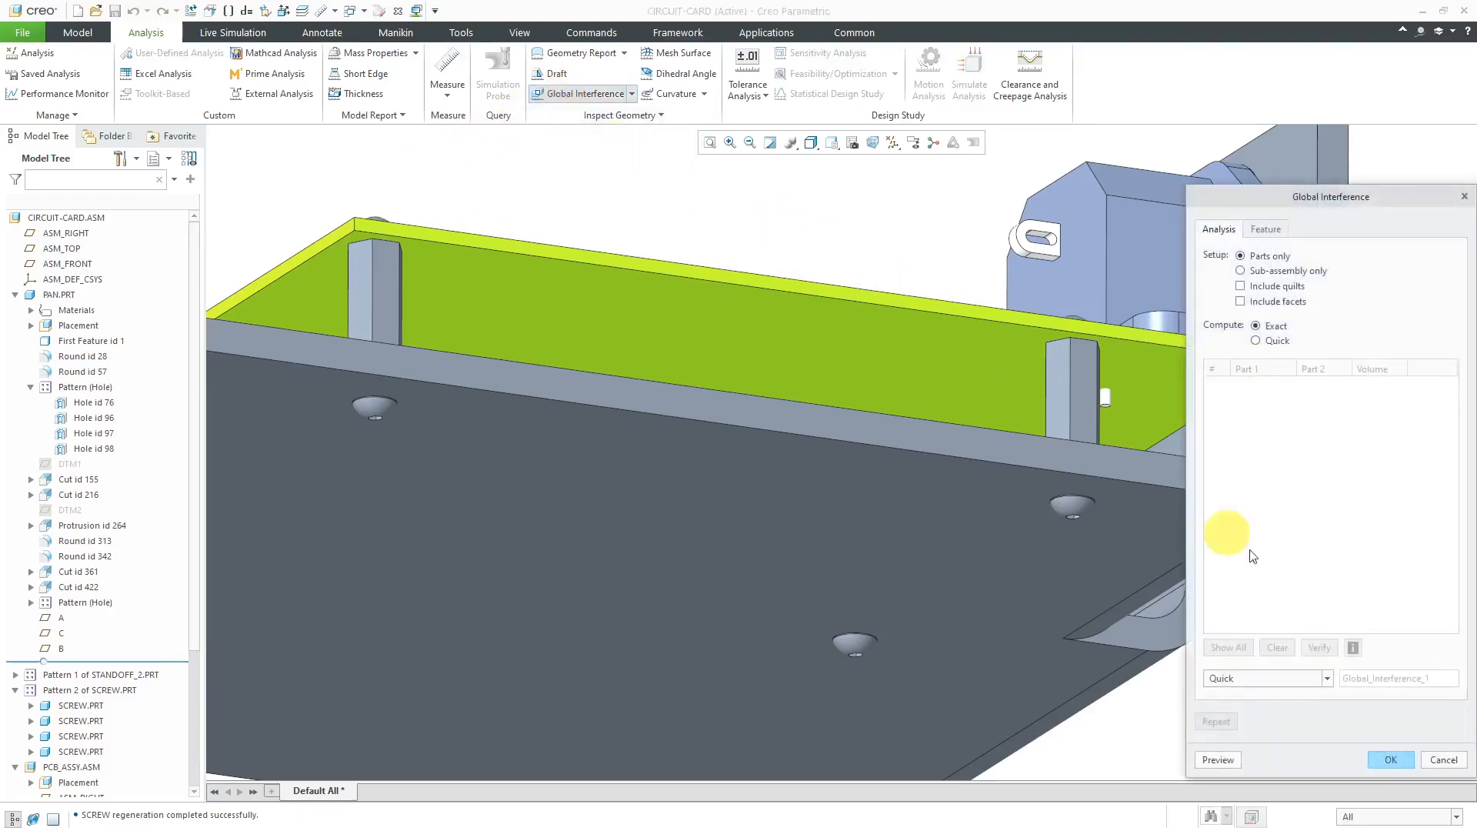
click(1214, 764)
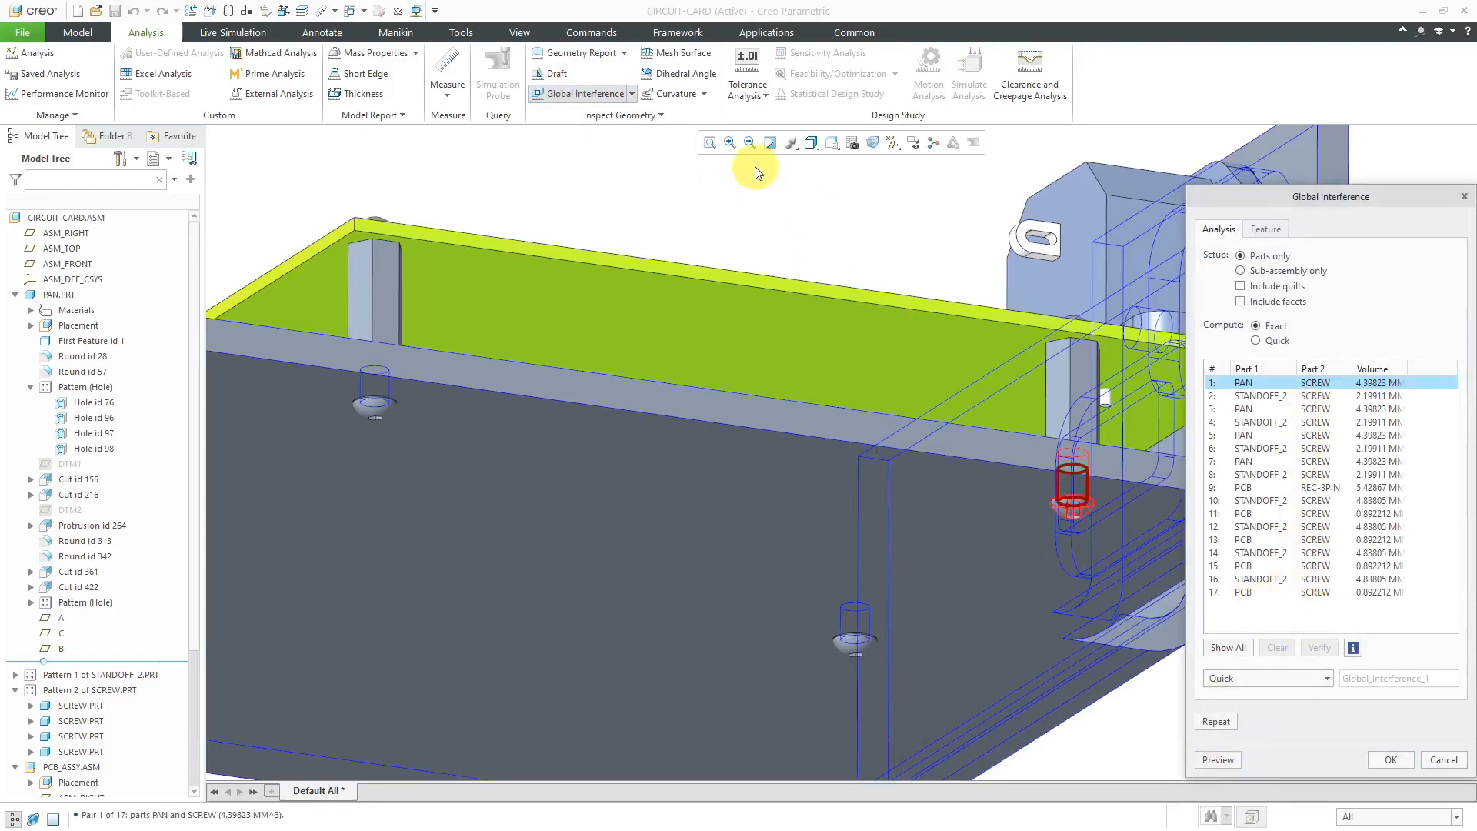
scroll(707, 217, up, 2)
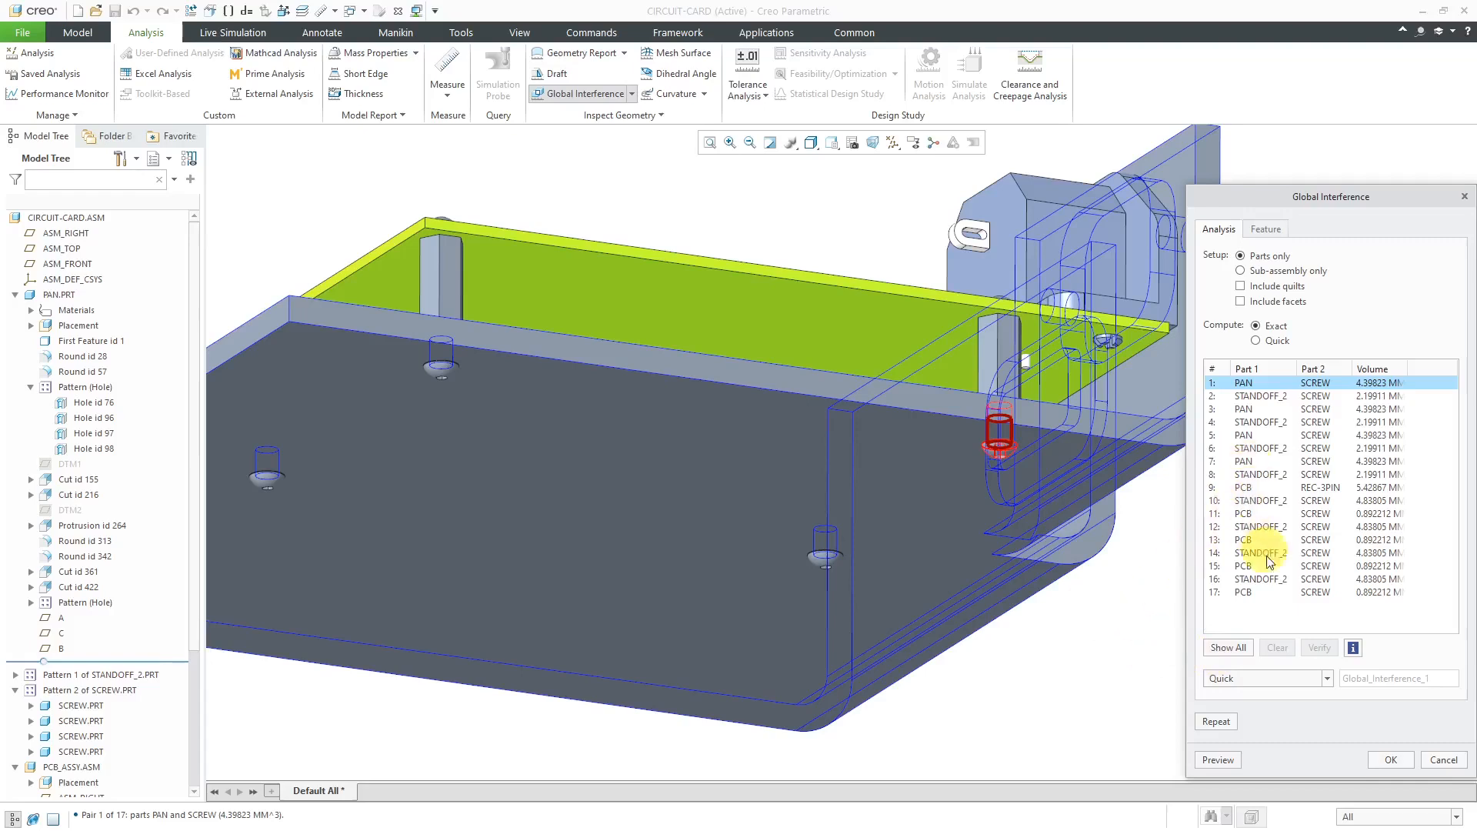
click(1254, 409)
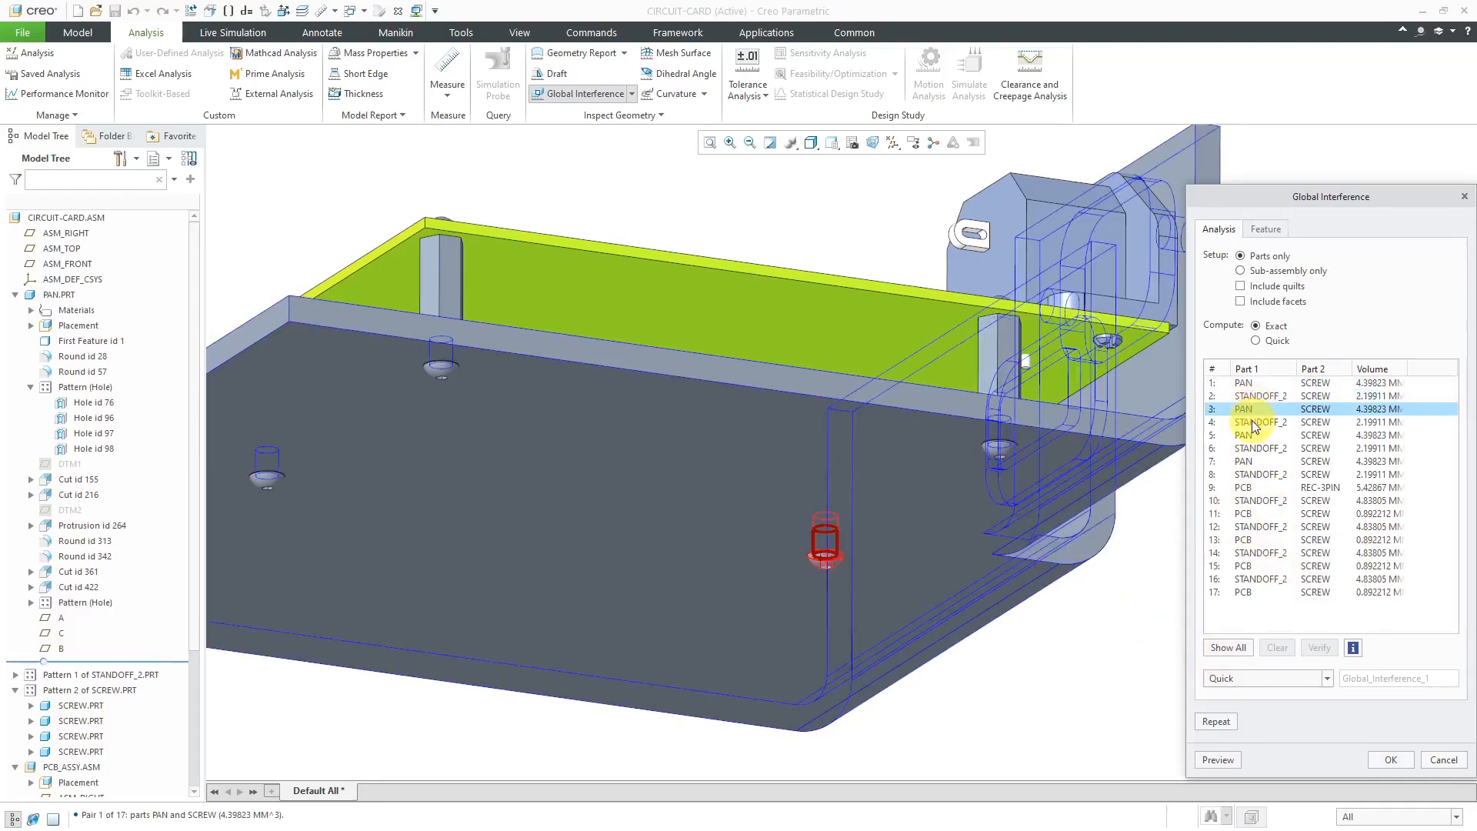
click(1252, 421)
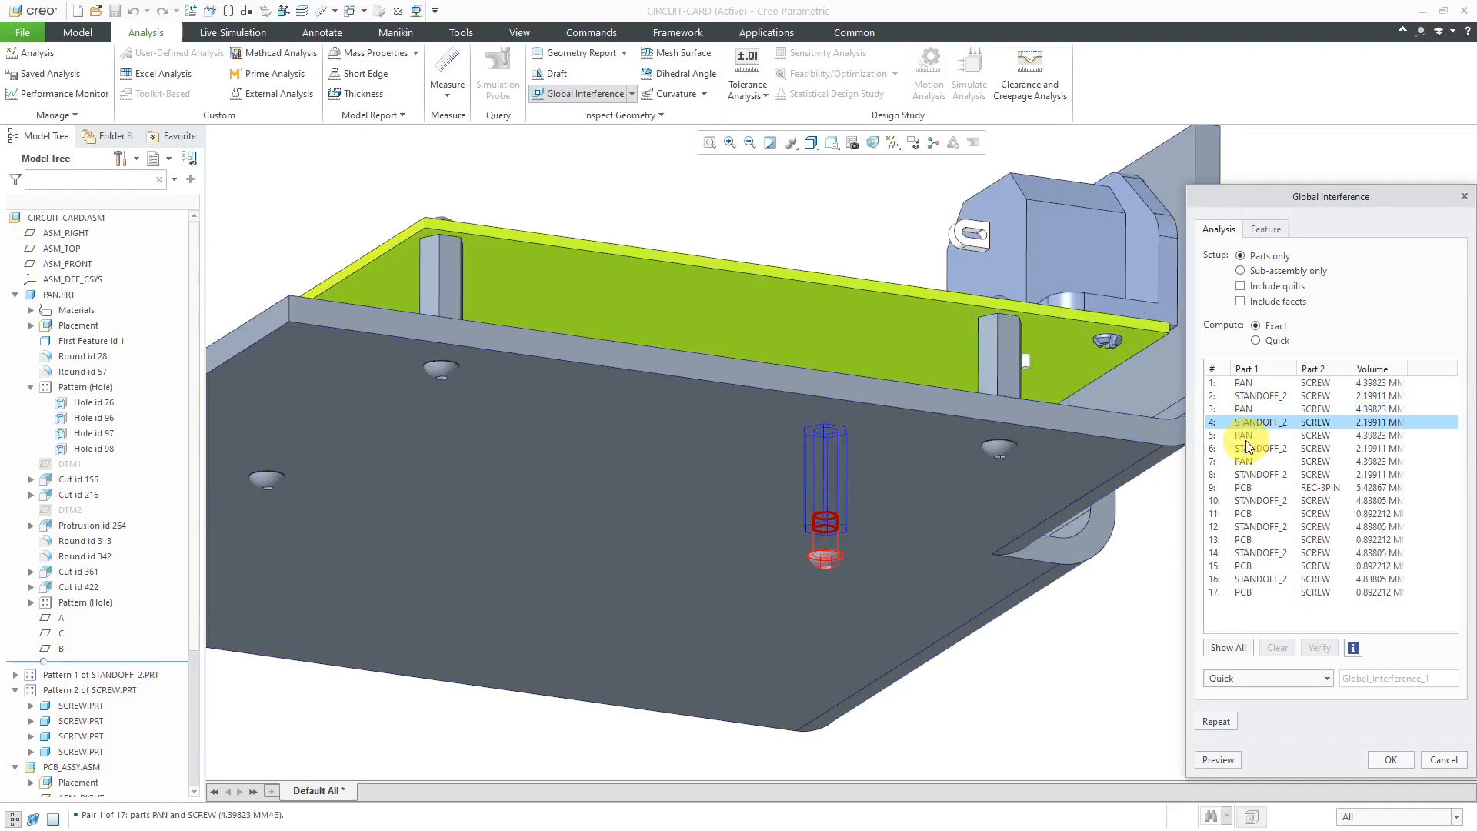
click(1248, 447)
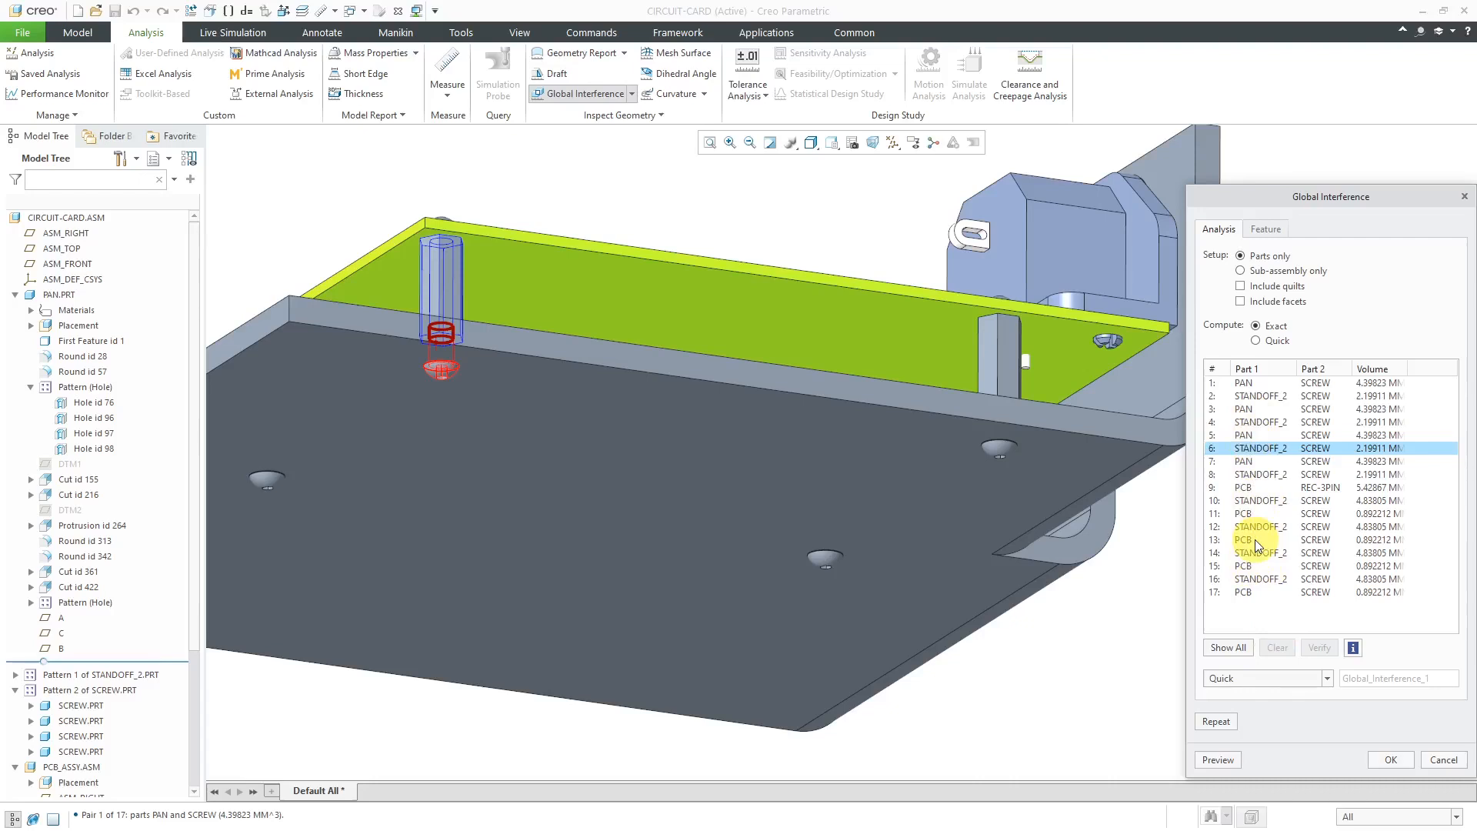
click(1443, 760)
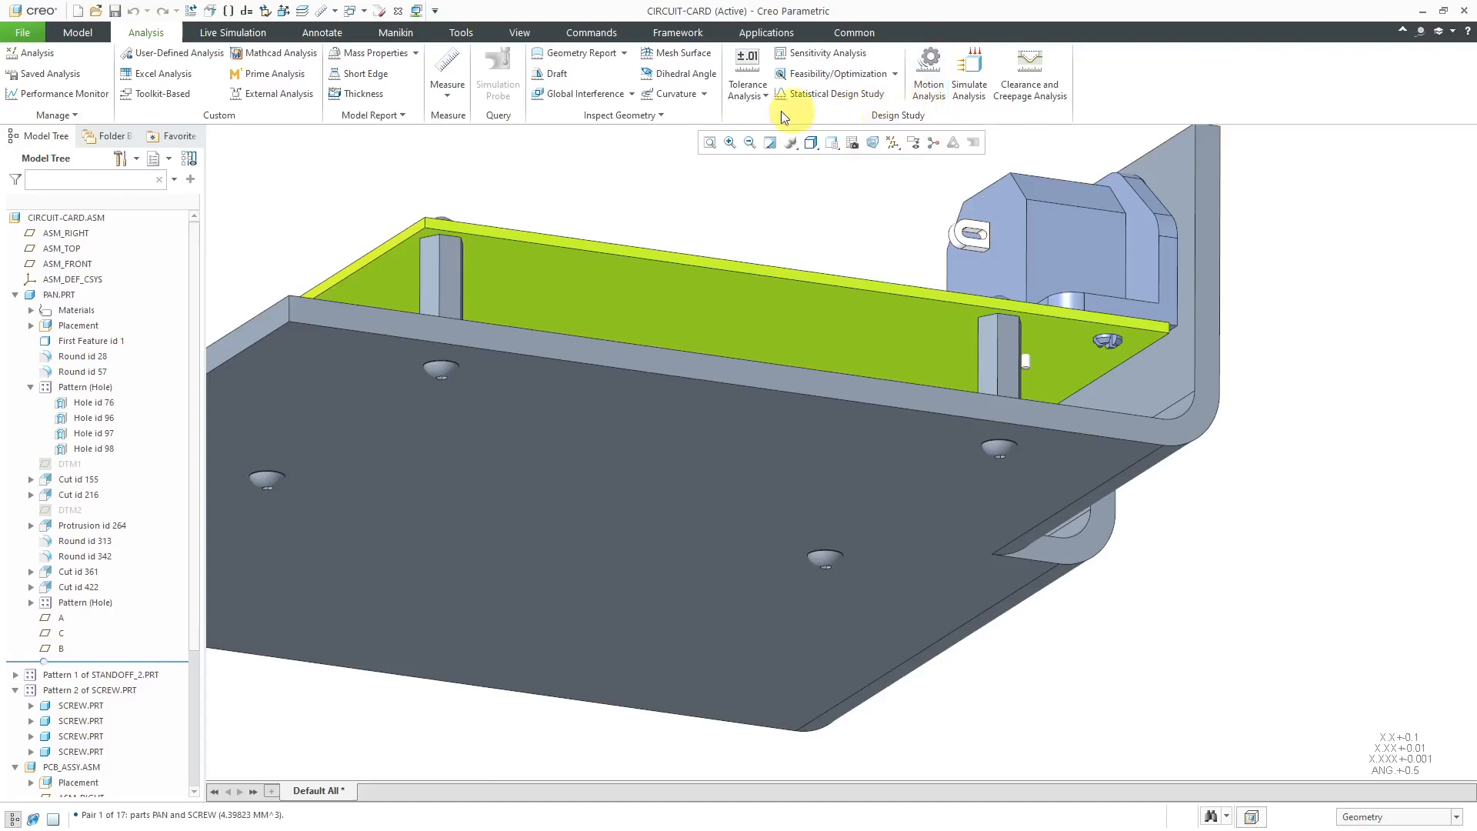
Try to set all dimension boundaries to Nominal at the assembly level
click(736, 96)
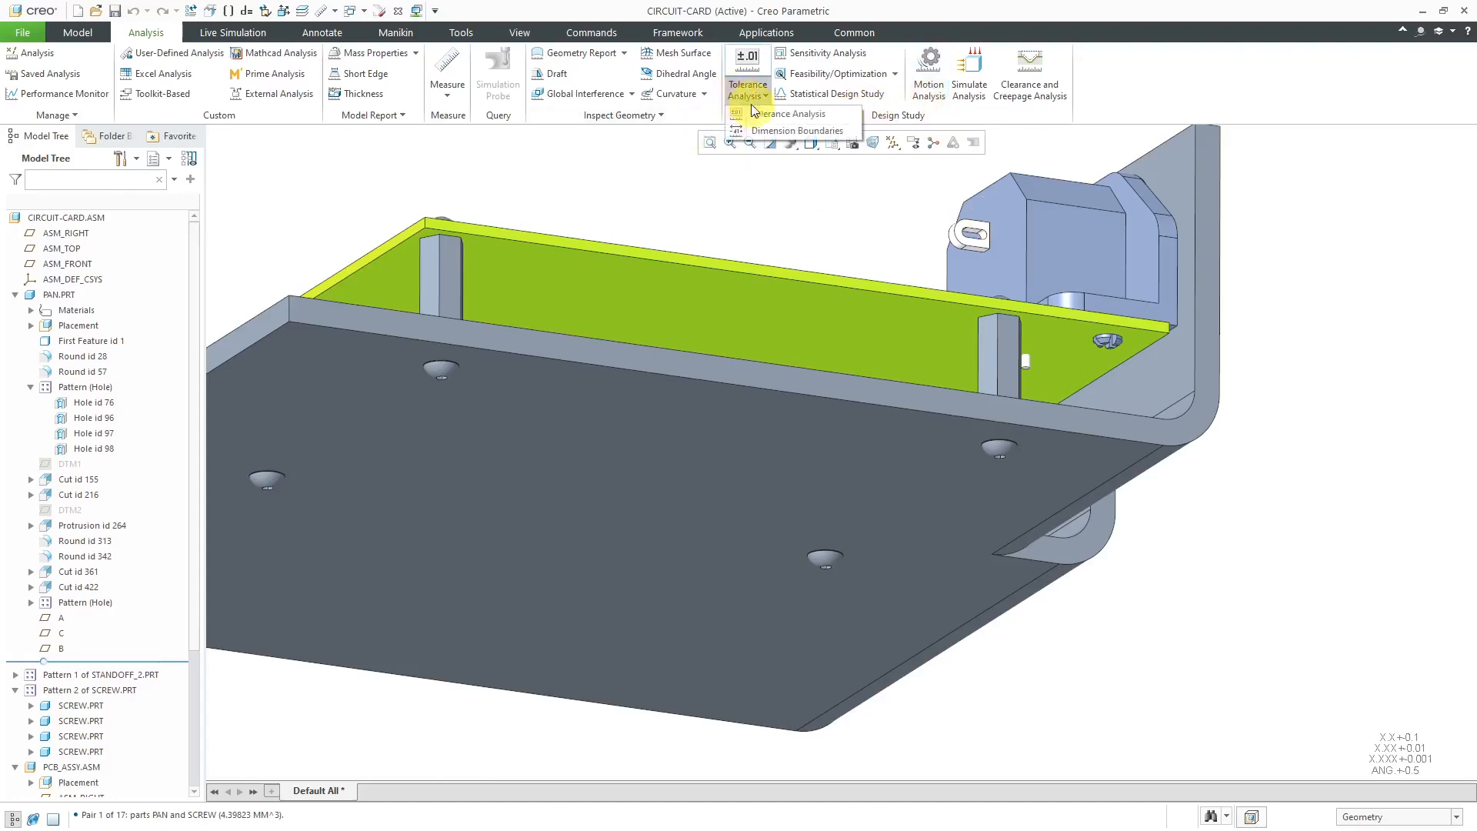
click(762, 130)
click(1415, 173)
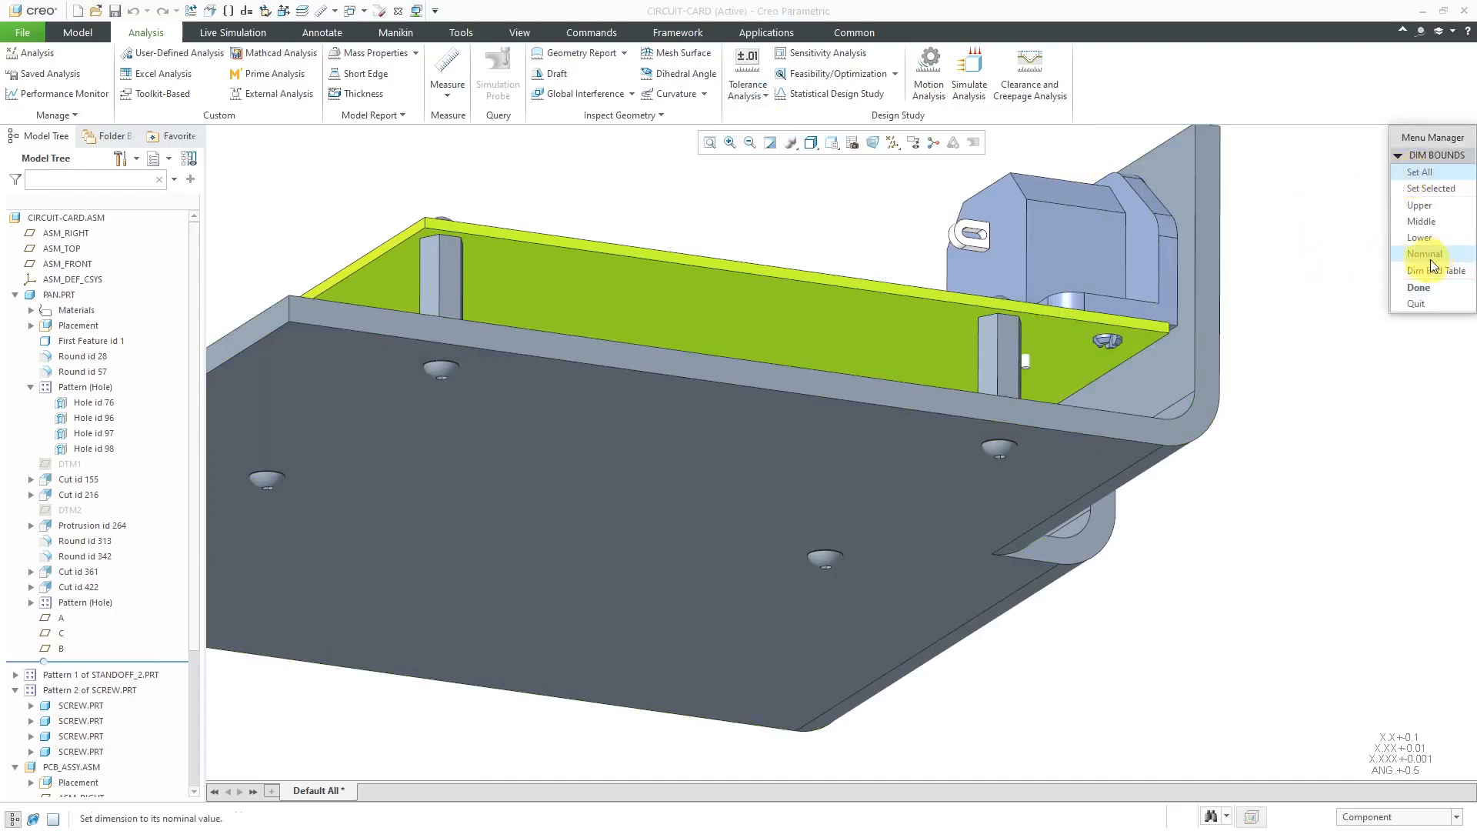
click(1417, 290)
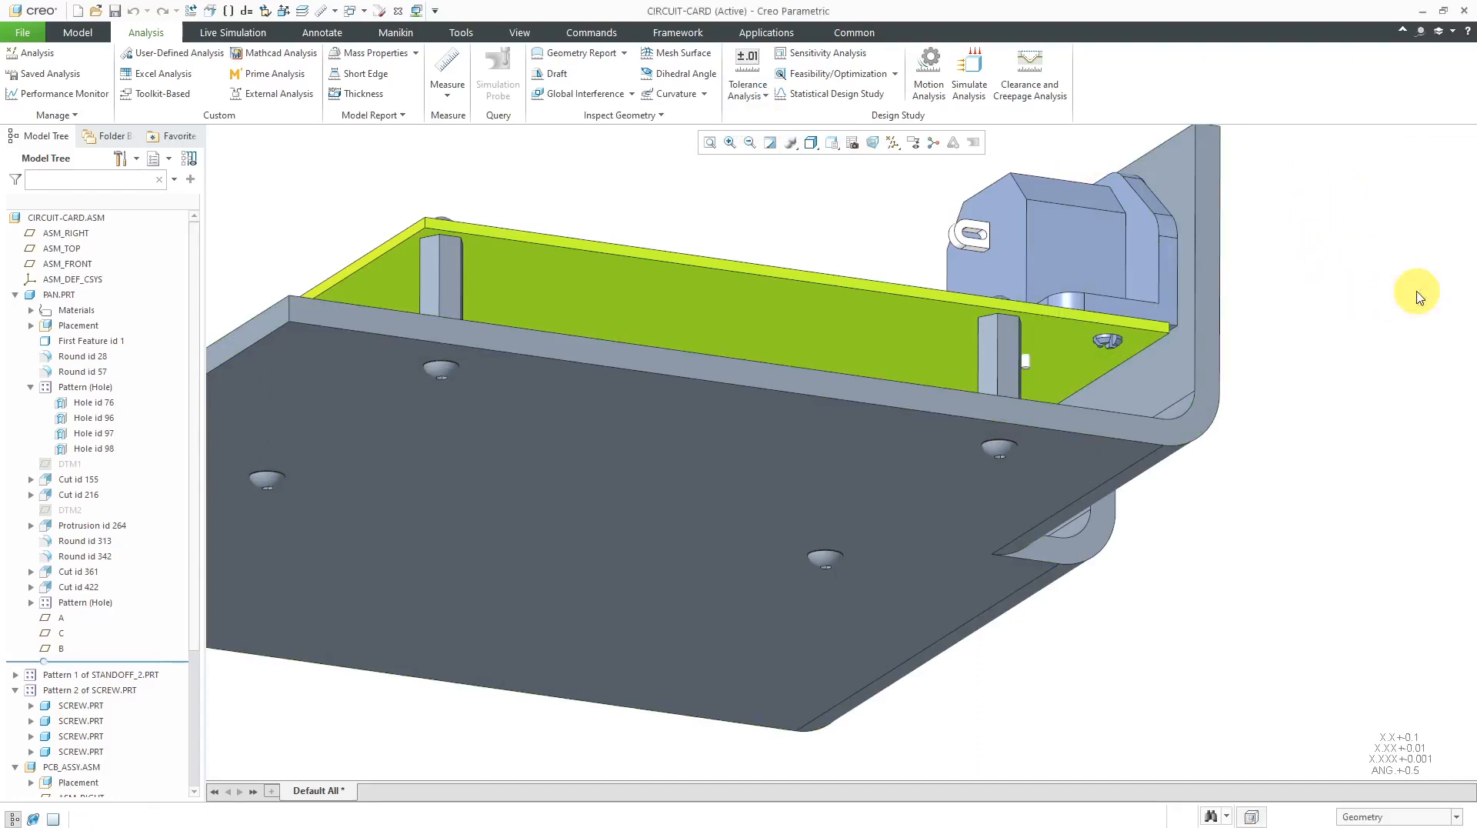
Rerun the global interference analysis to check the assembly's interfering pairs, then close it
click(578, 95)
click(1211, 760)
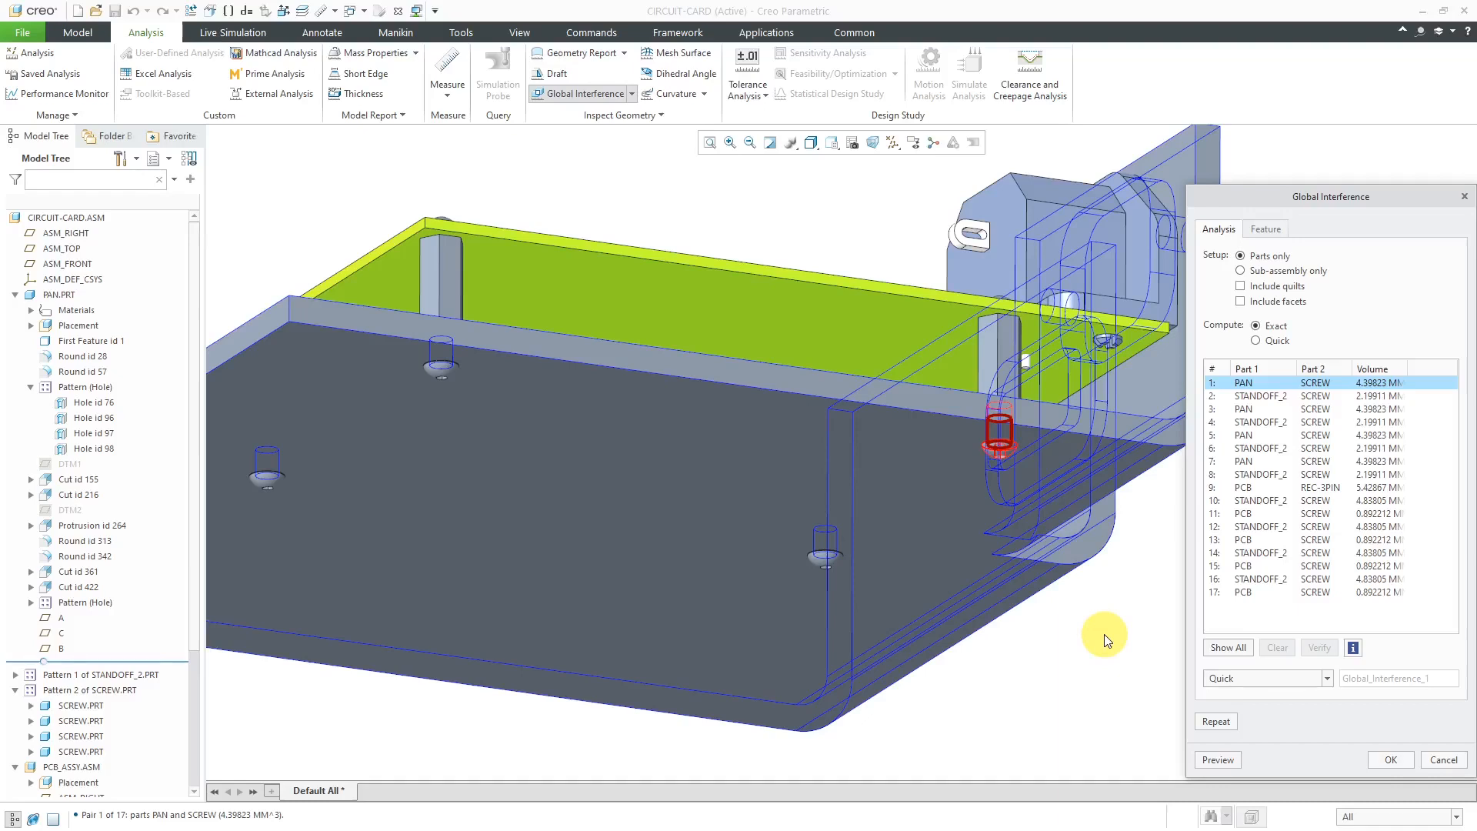
click(1450, 761)
Set the diameter of Hole id 76 in PAN.PRT and the screw's Ø3.4 diameter to Nominal, then regenerate
click(747, 93)
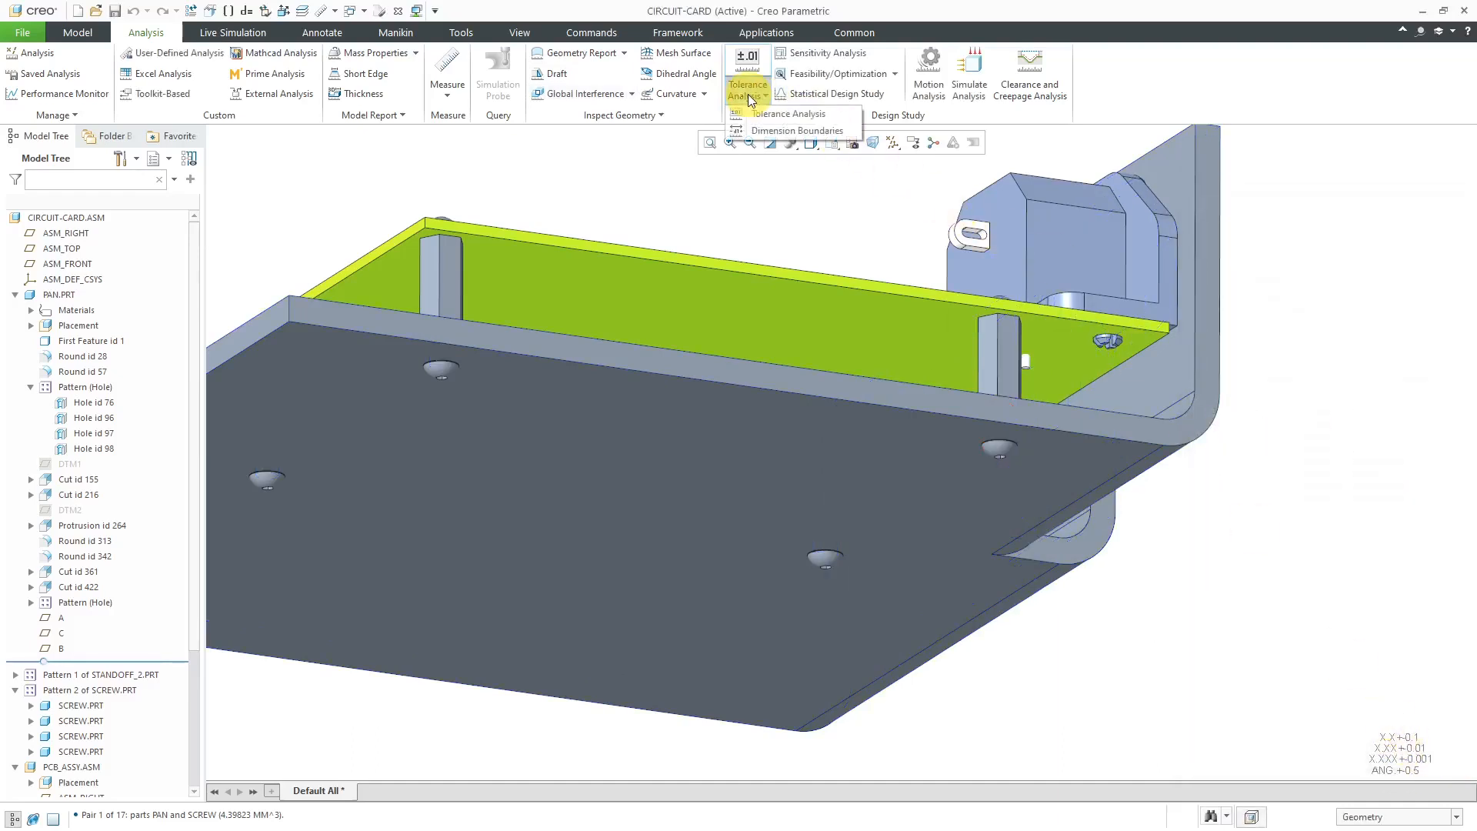
click(775, 130)
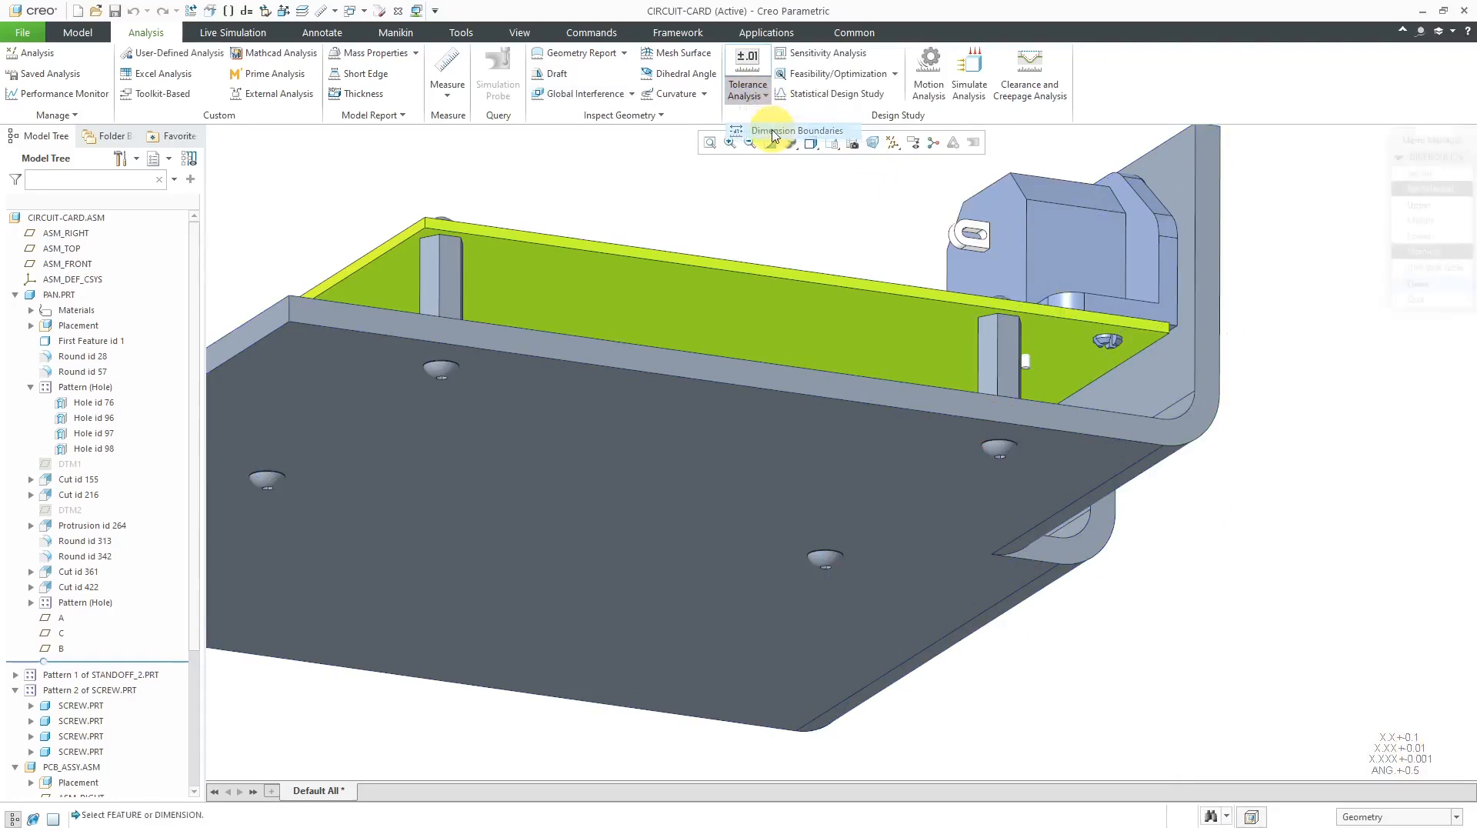
click(474, 267)
click(92, 402)
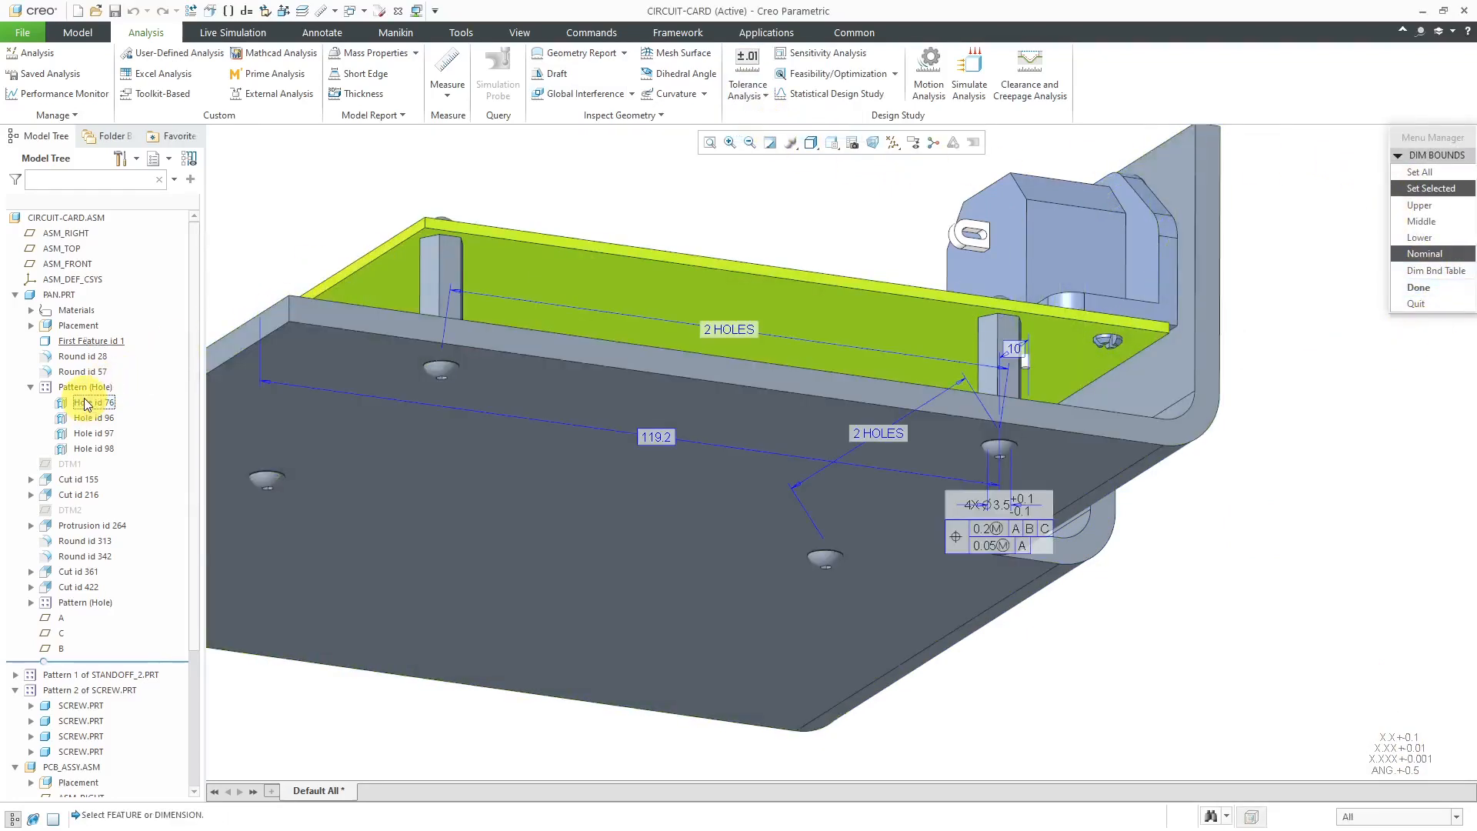
click(912, 660)
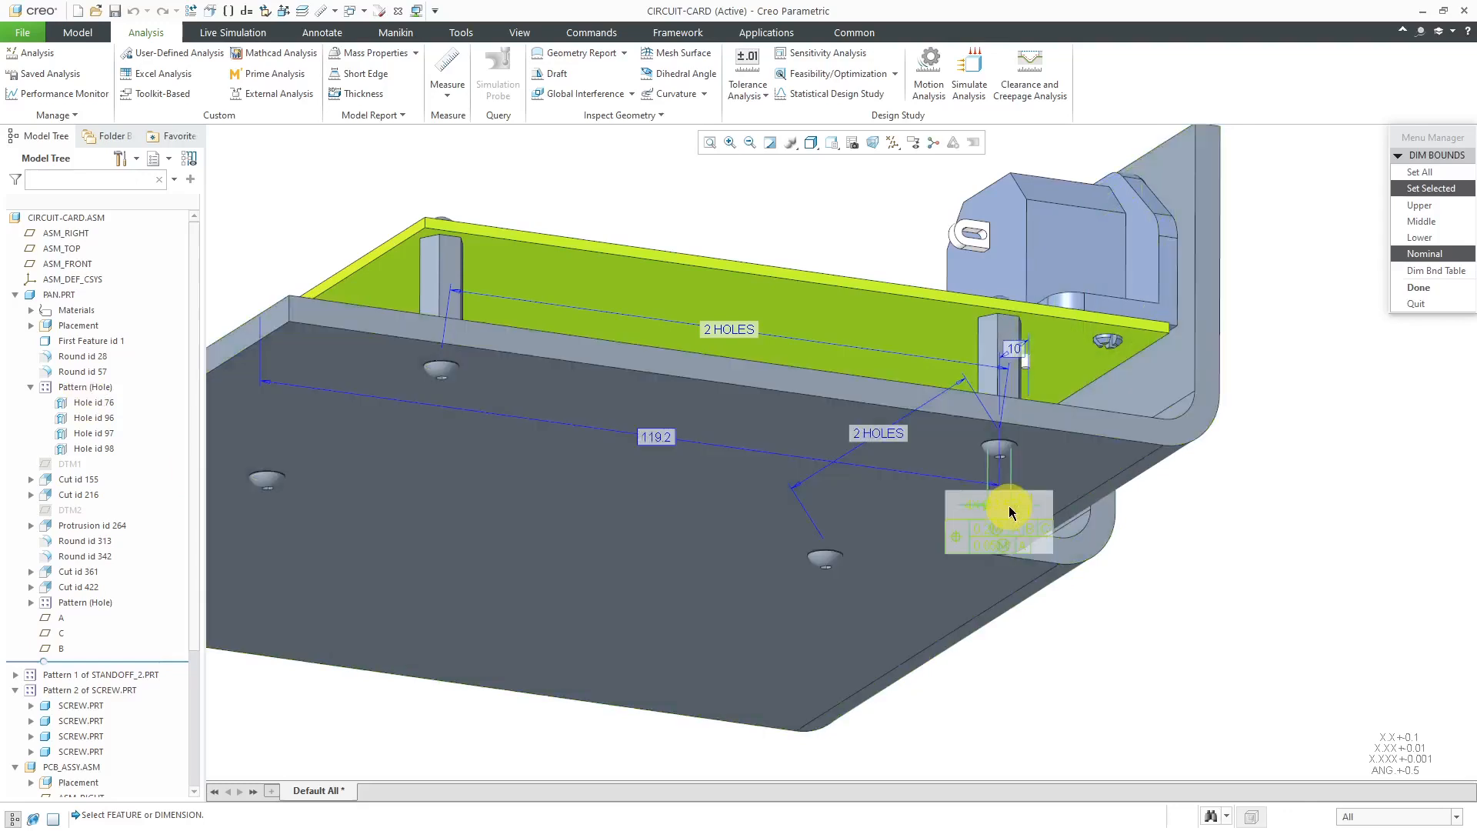
click(1010, 510)
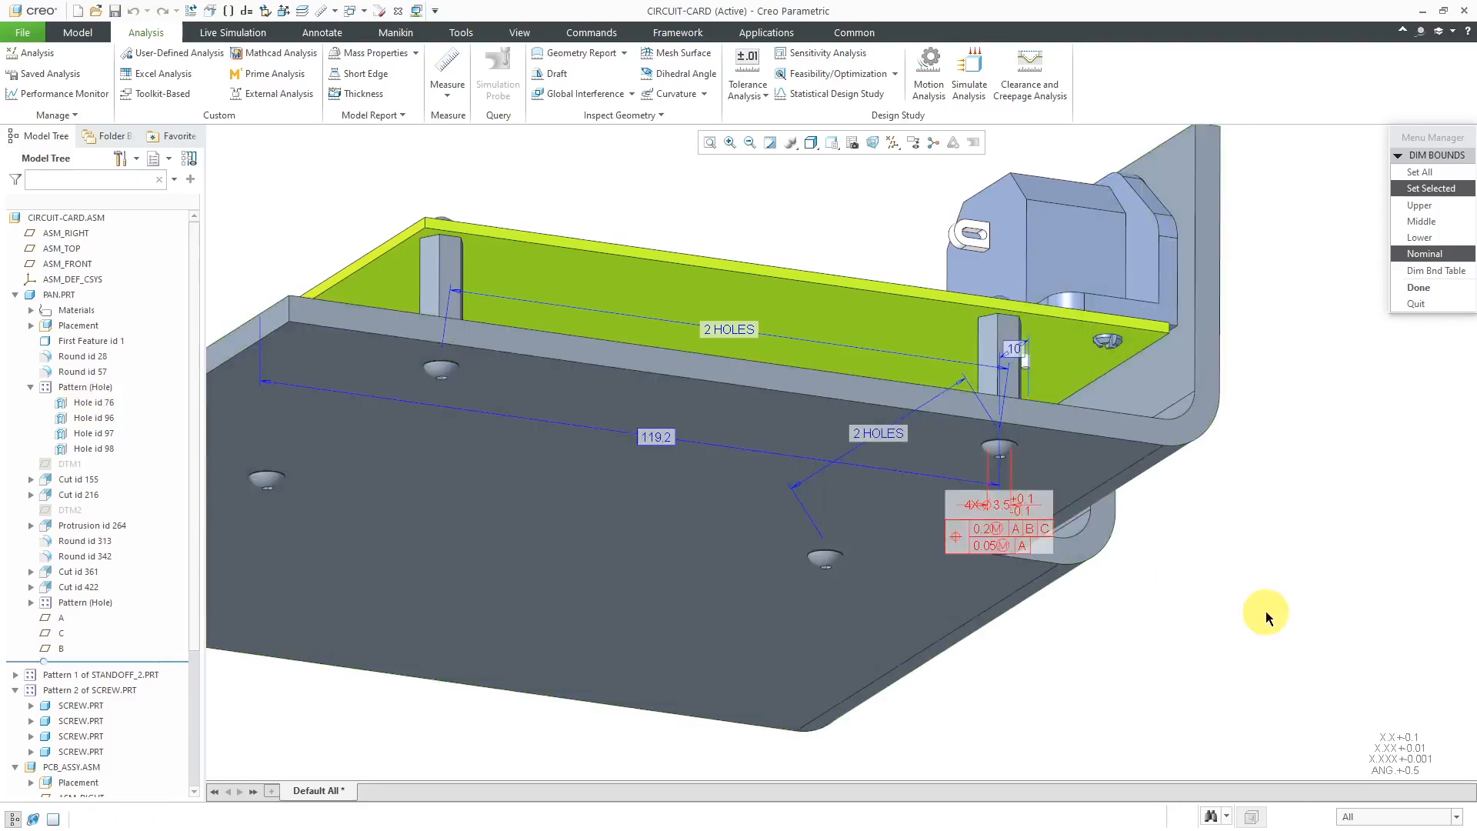
click(1006, 453)
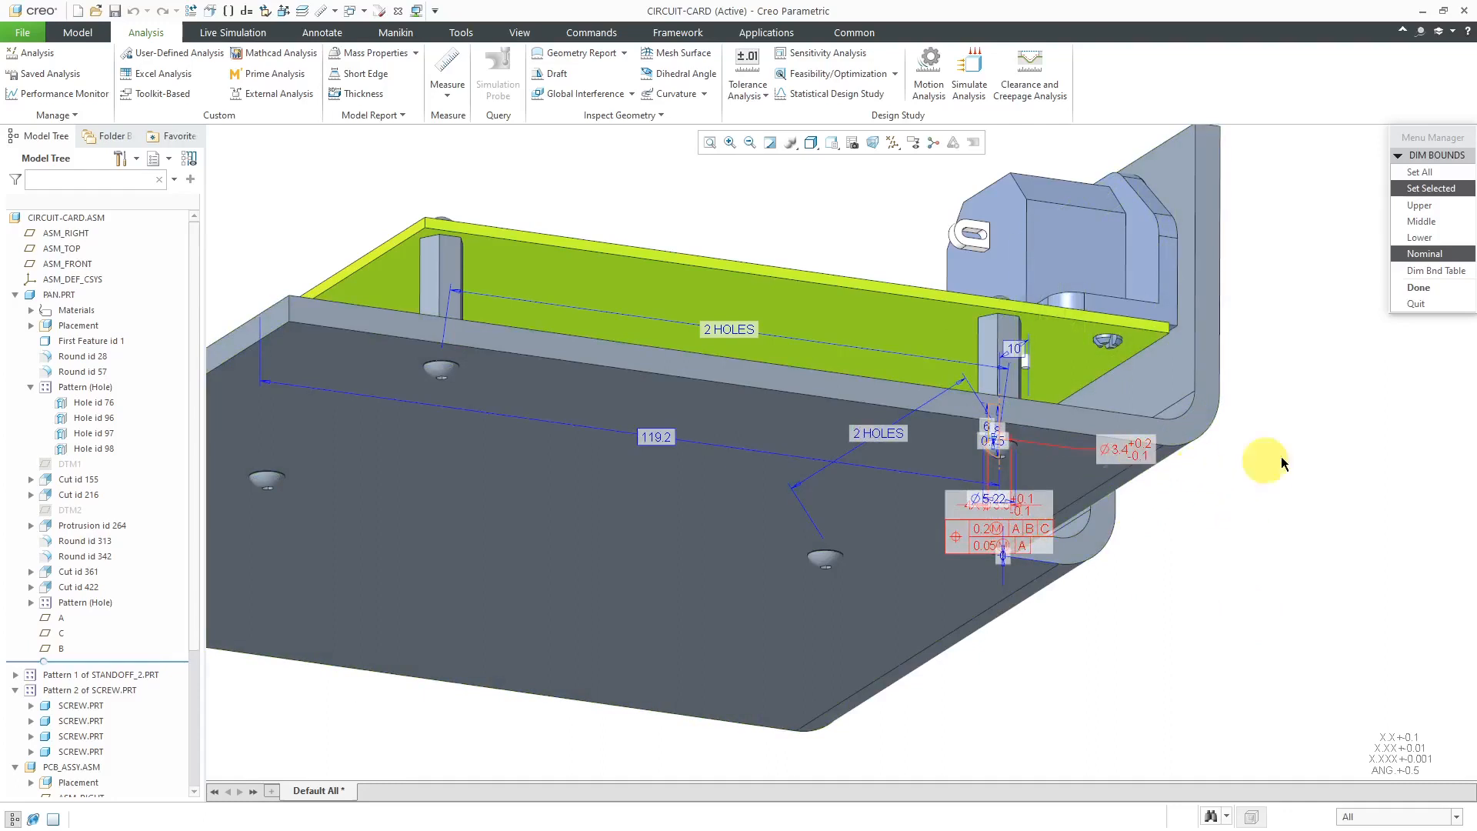
click(1429, 286)
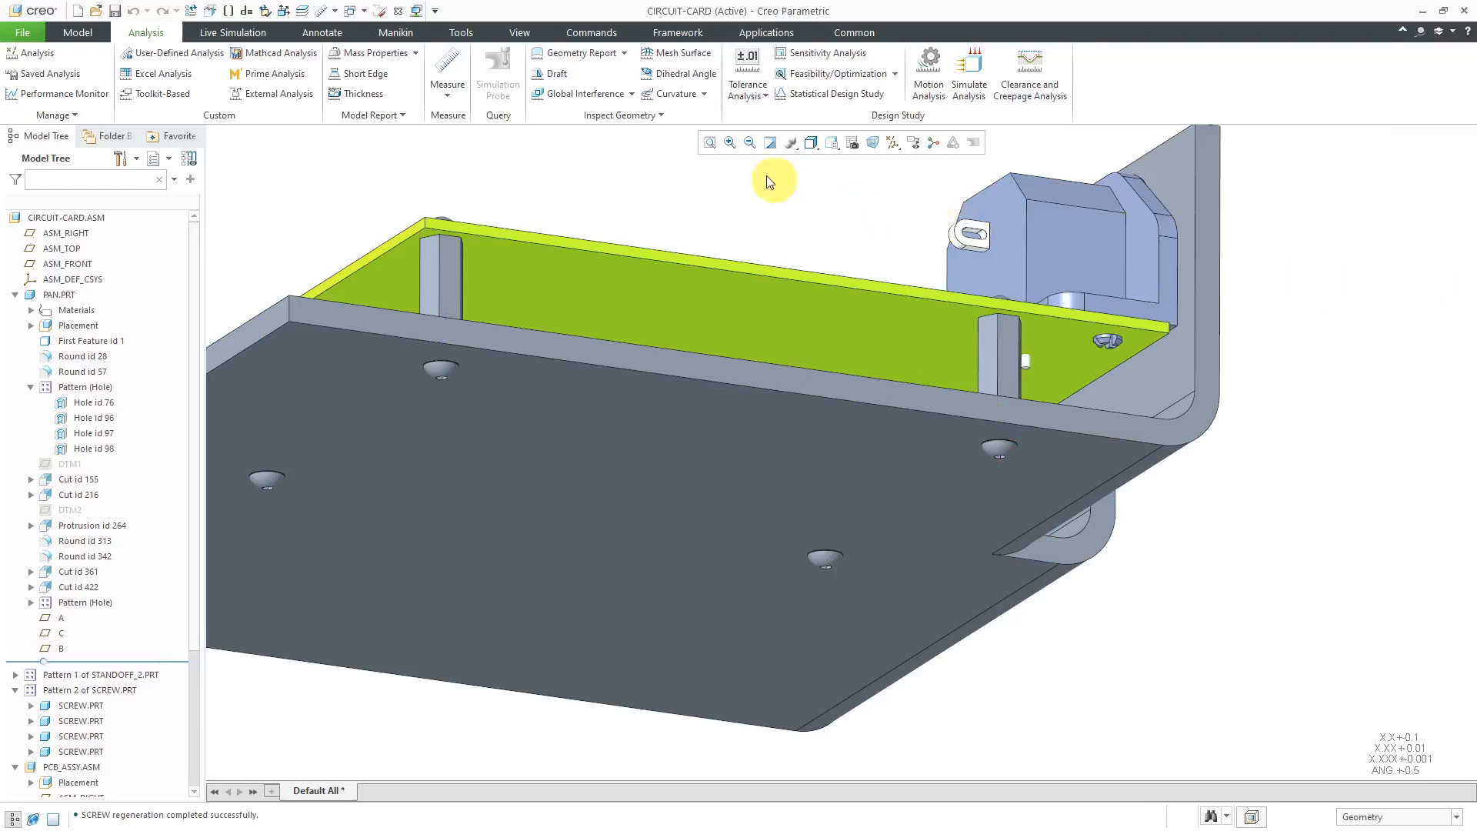
Rerun the exact, parts-only global interference analysis on the assembly, inspect the interfering parts from above, then close it
click(617, 95)
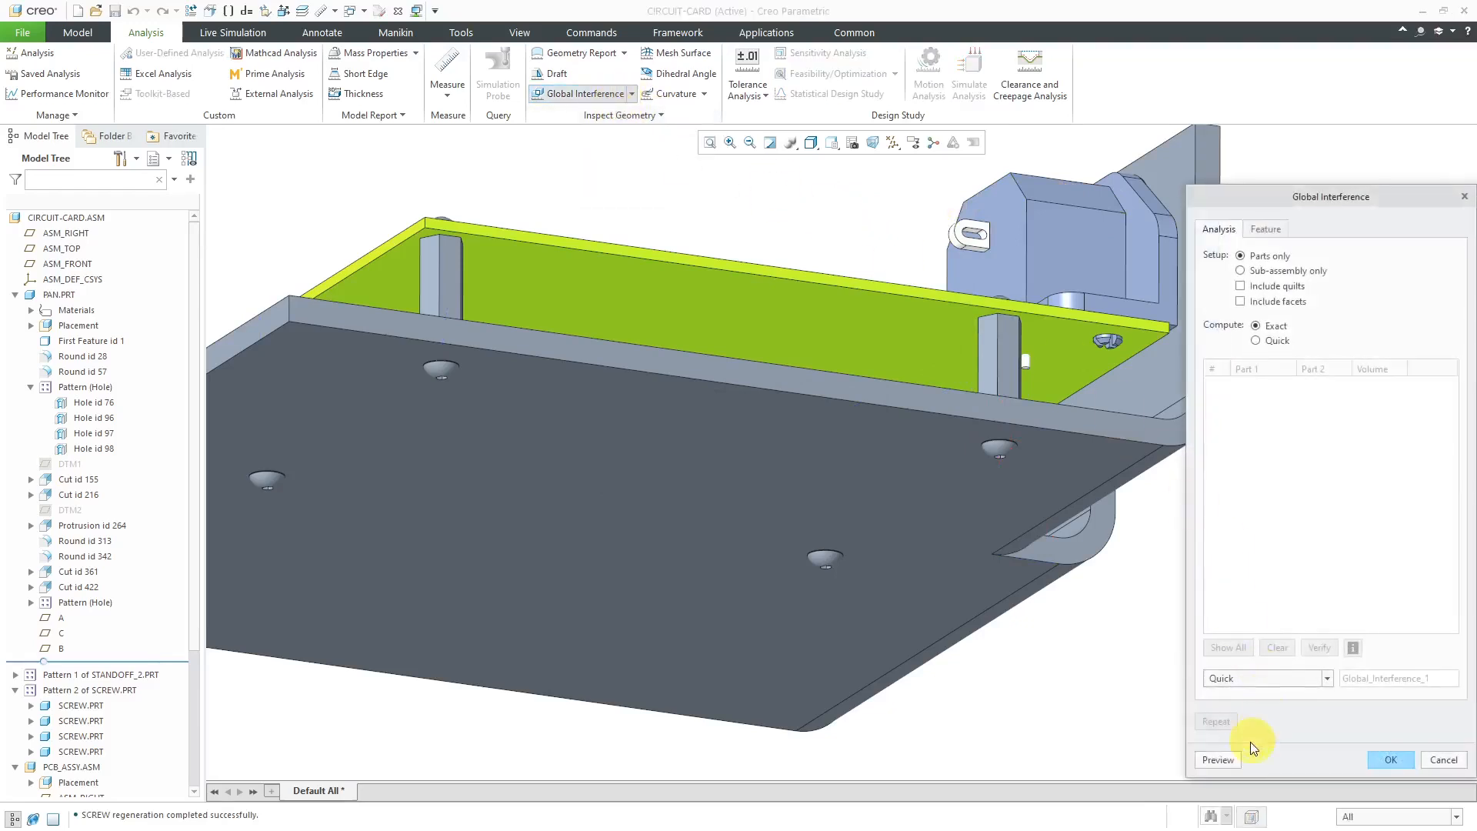
click(1216, 759)
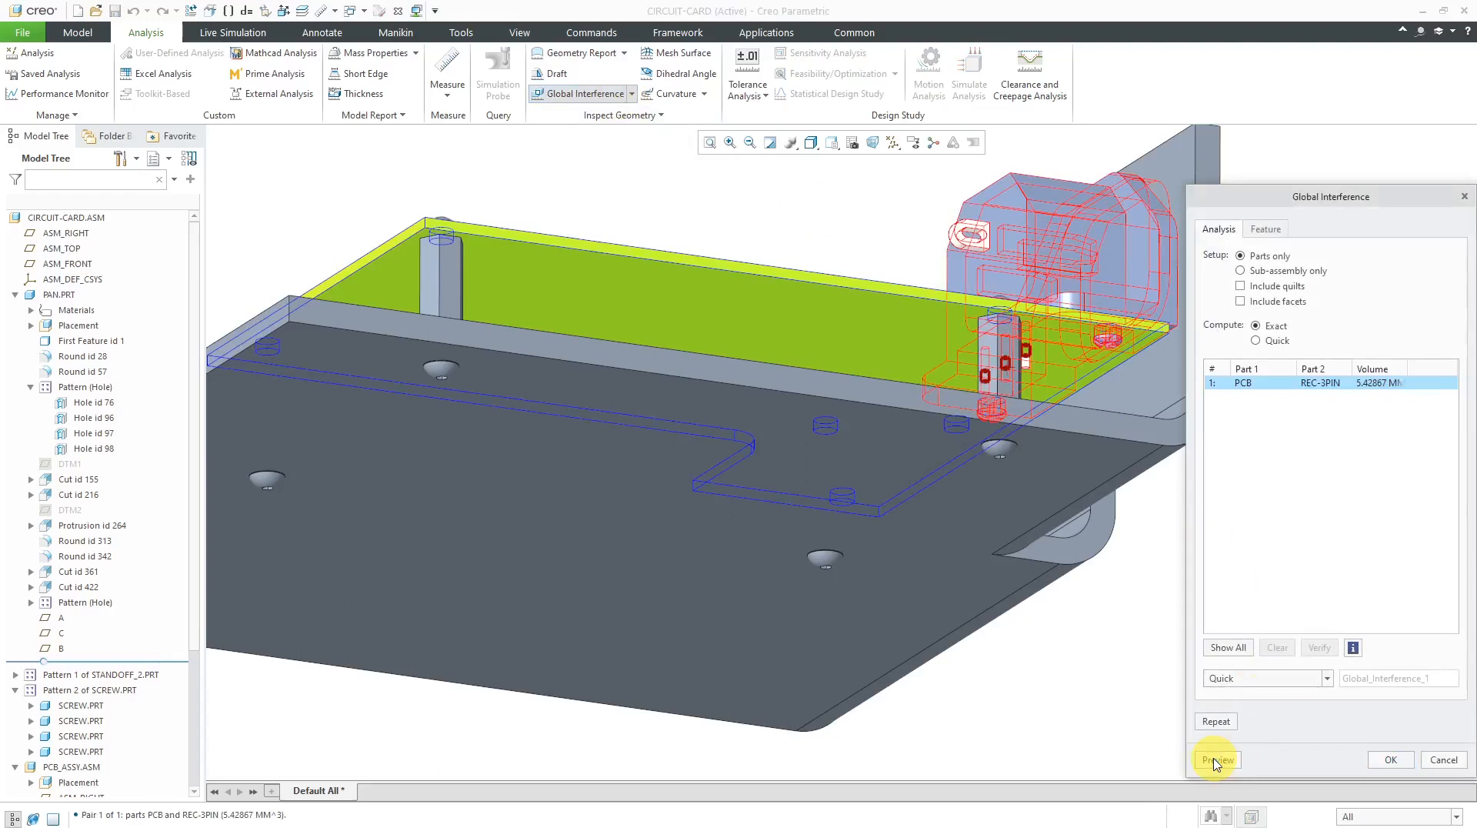
middle_drag(1041, 408, 1041, 461)
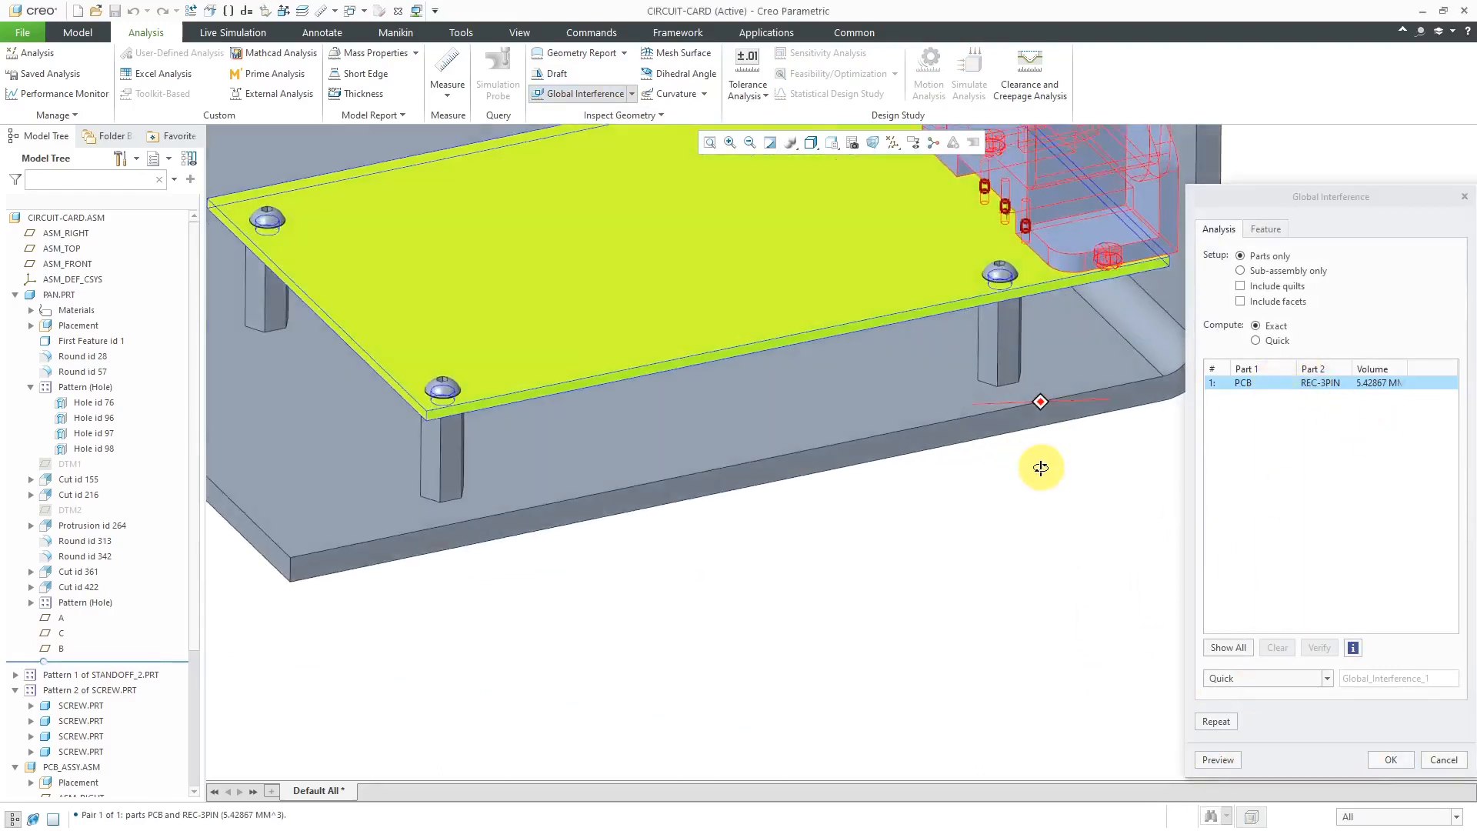
middle_drag(966, 629, 957, 658)
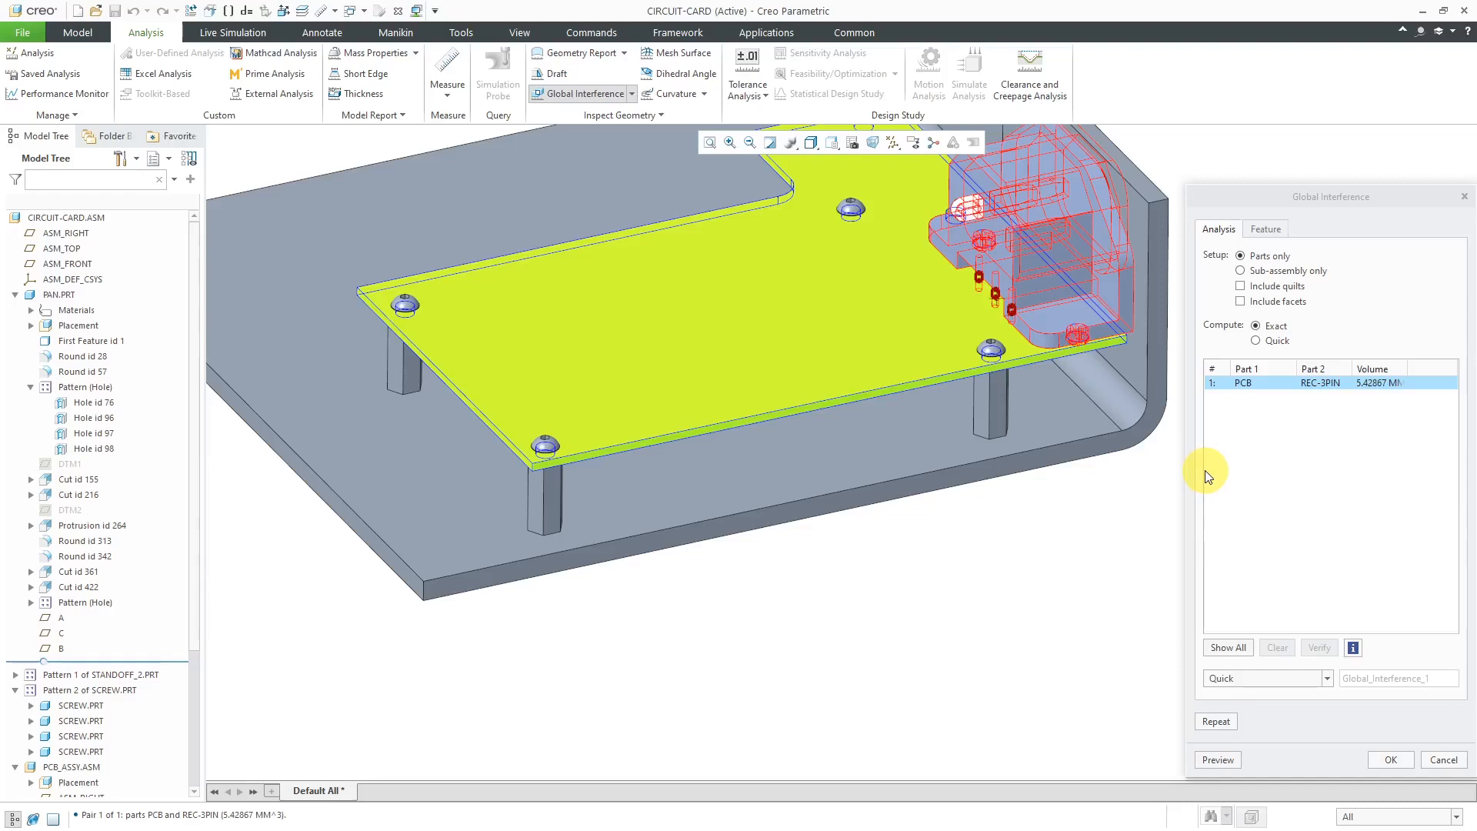
click(1443, 758)
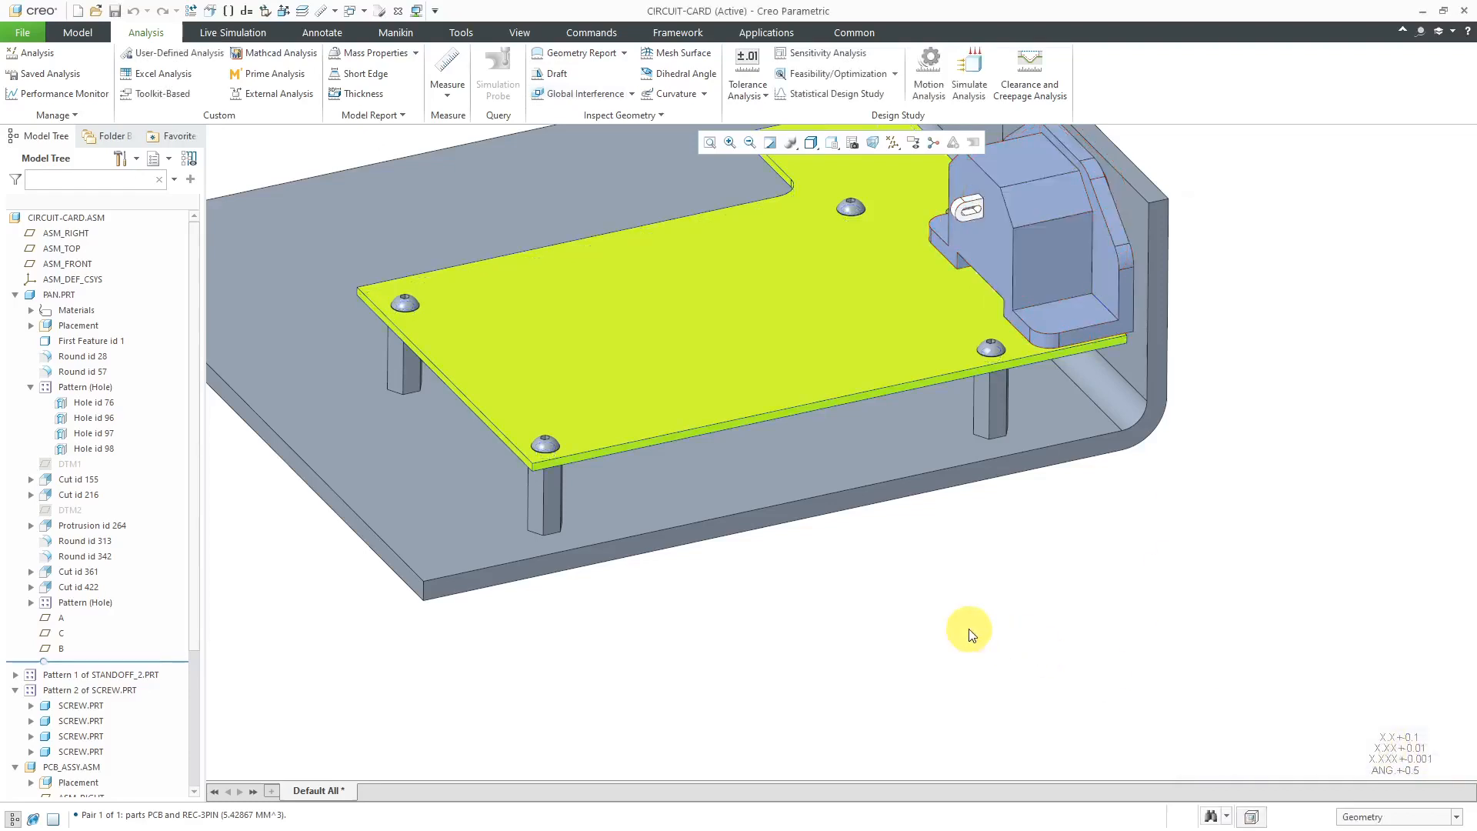
Switch to SCREW.PRT, set the Ø3.4 shank diameter's dimension boundary to Upper, and regenerate the part
click(363, 12)
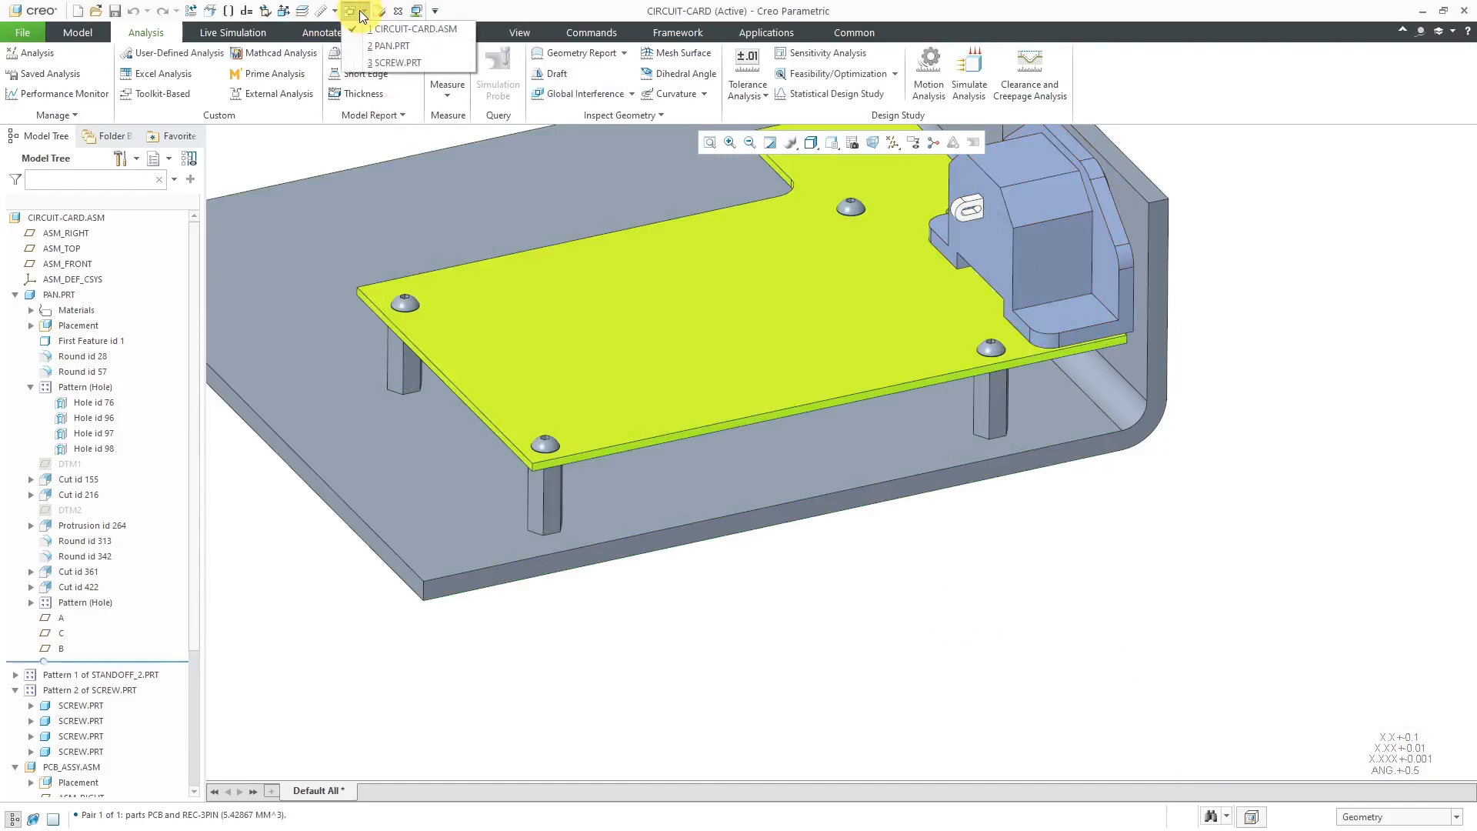
click(399, 63)
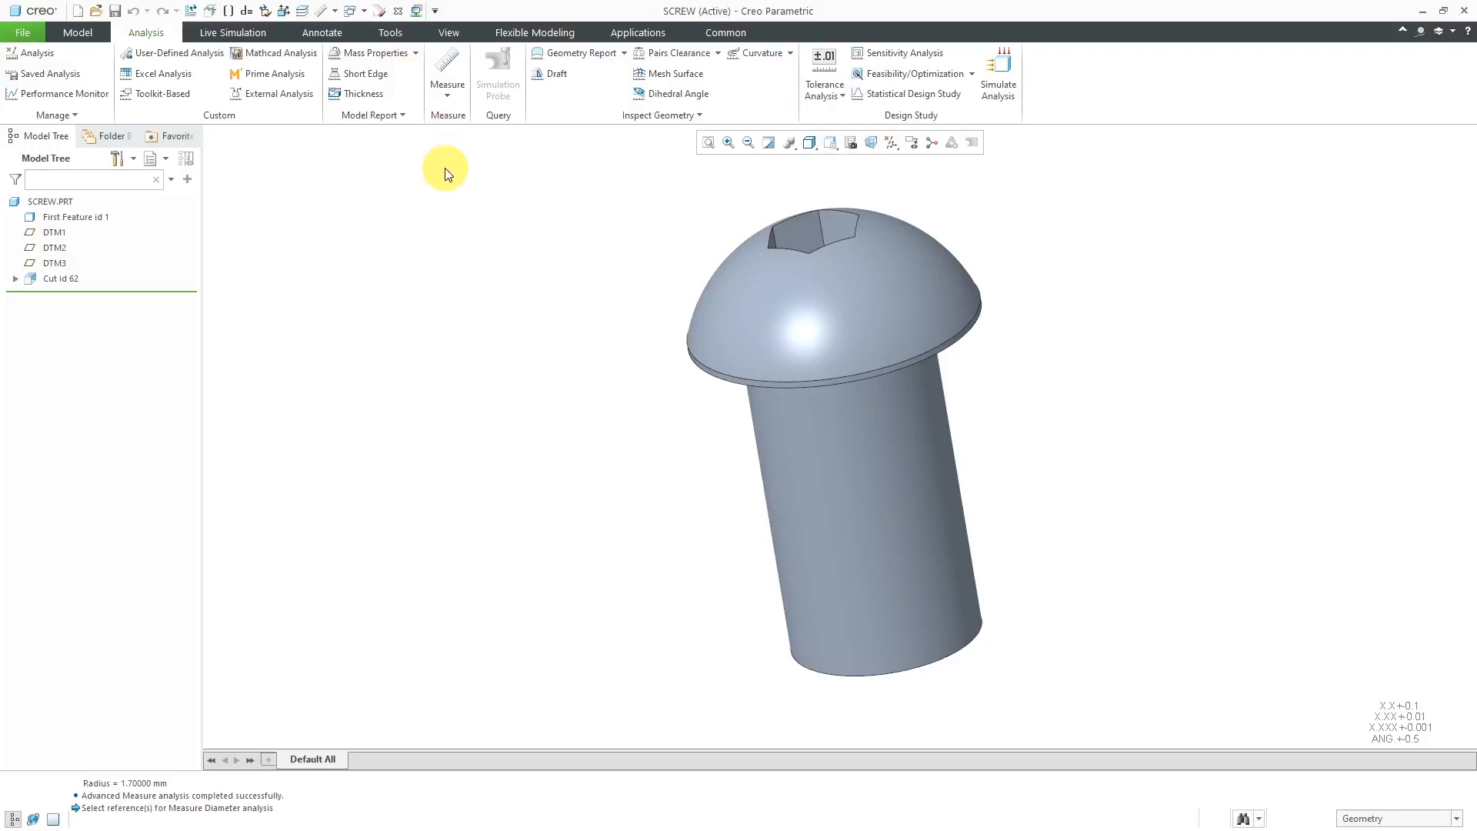
click(831, 97)
click(872, 131)
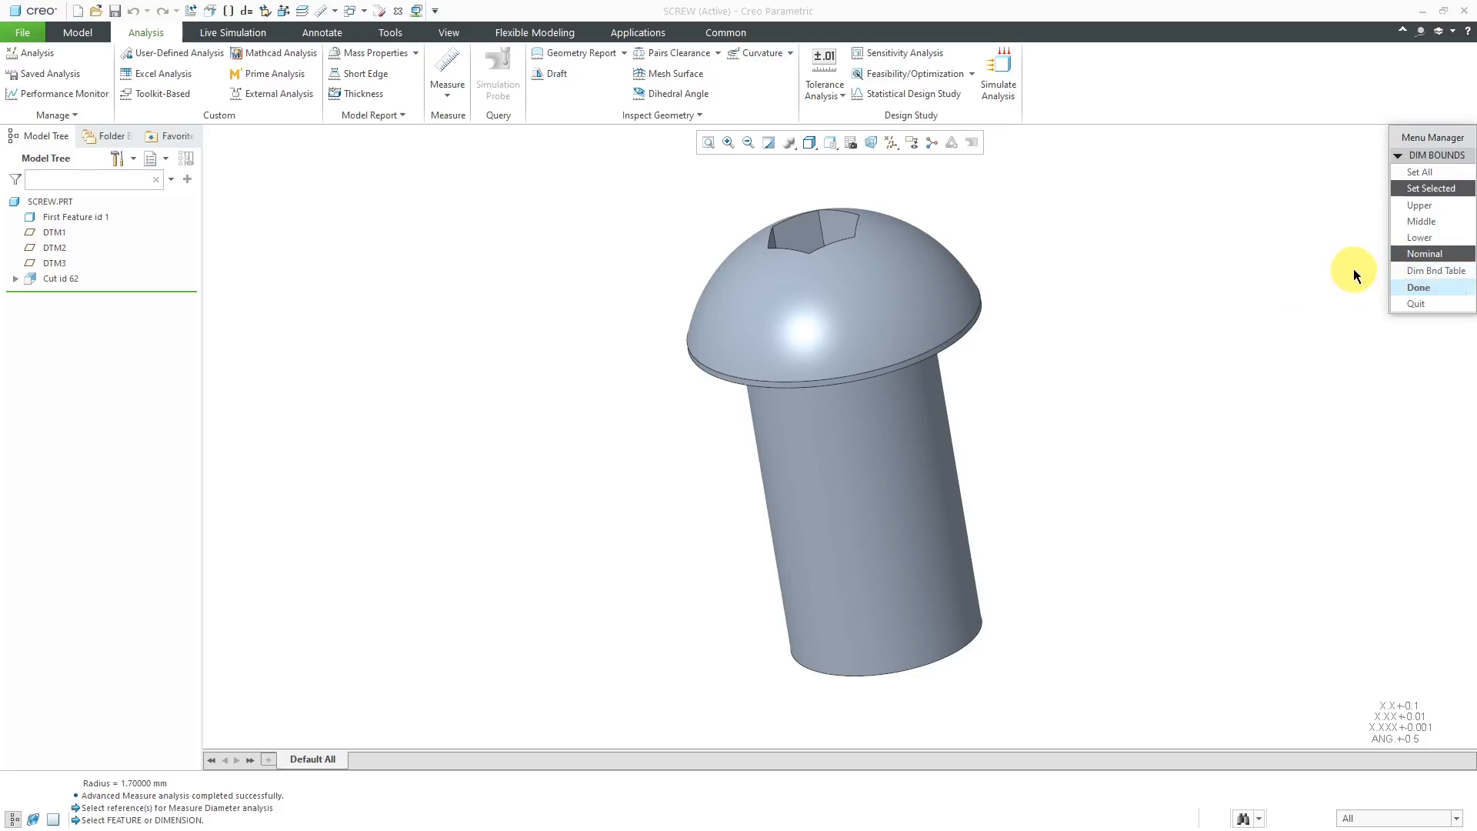
click(1432, 204)
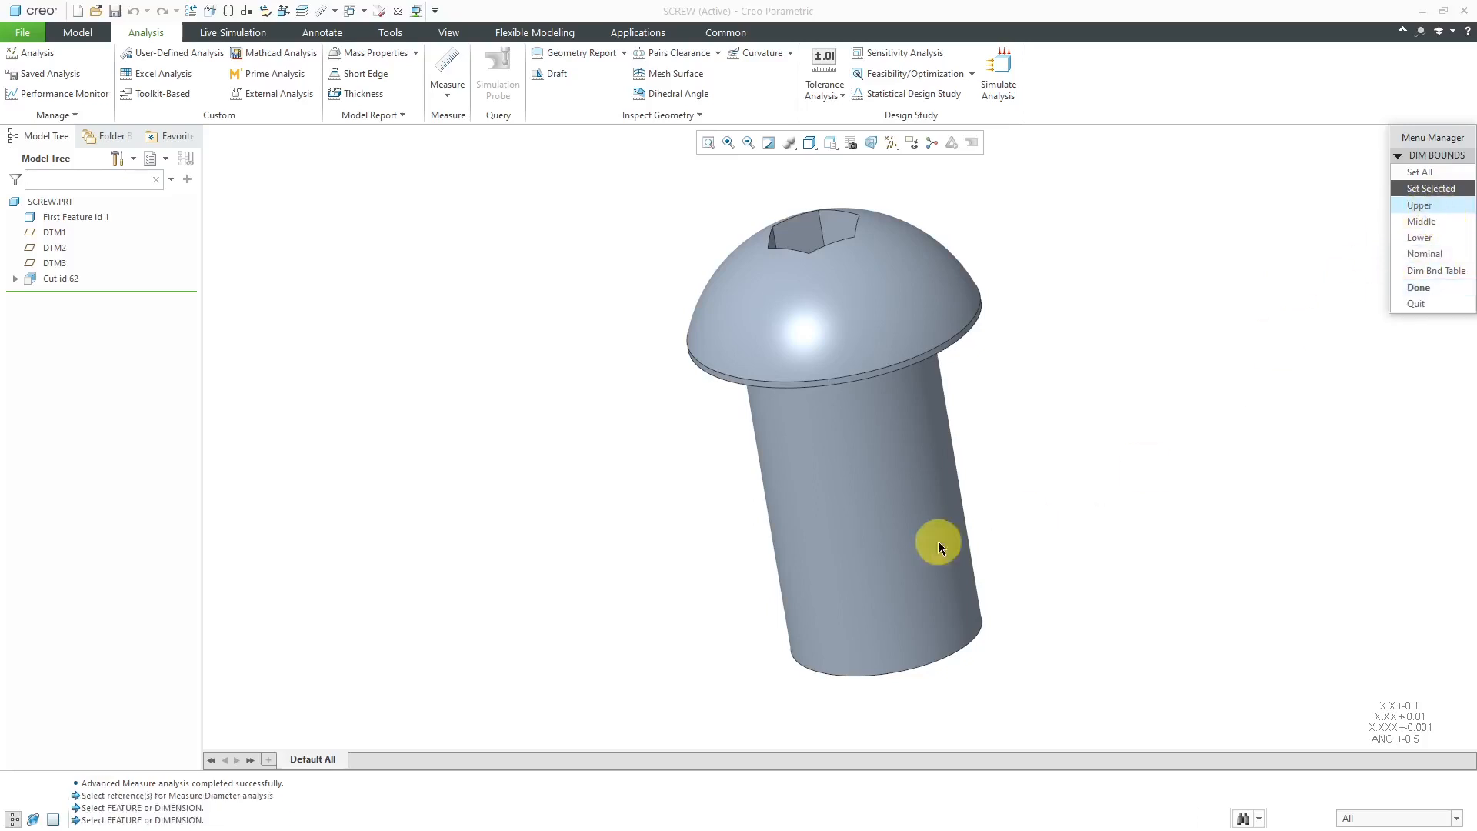
click(911, 543)
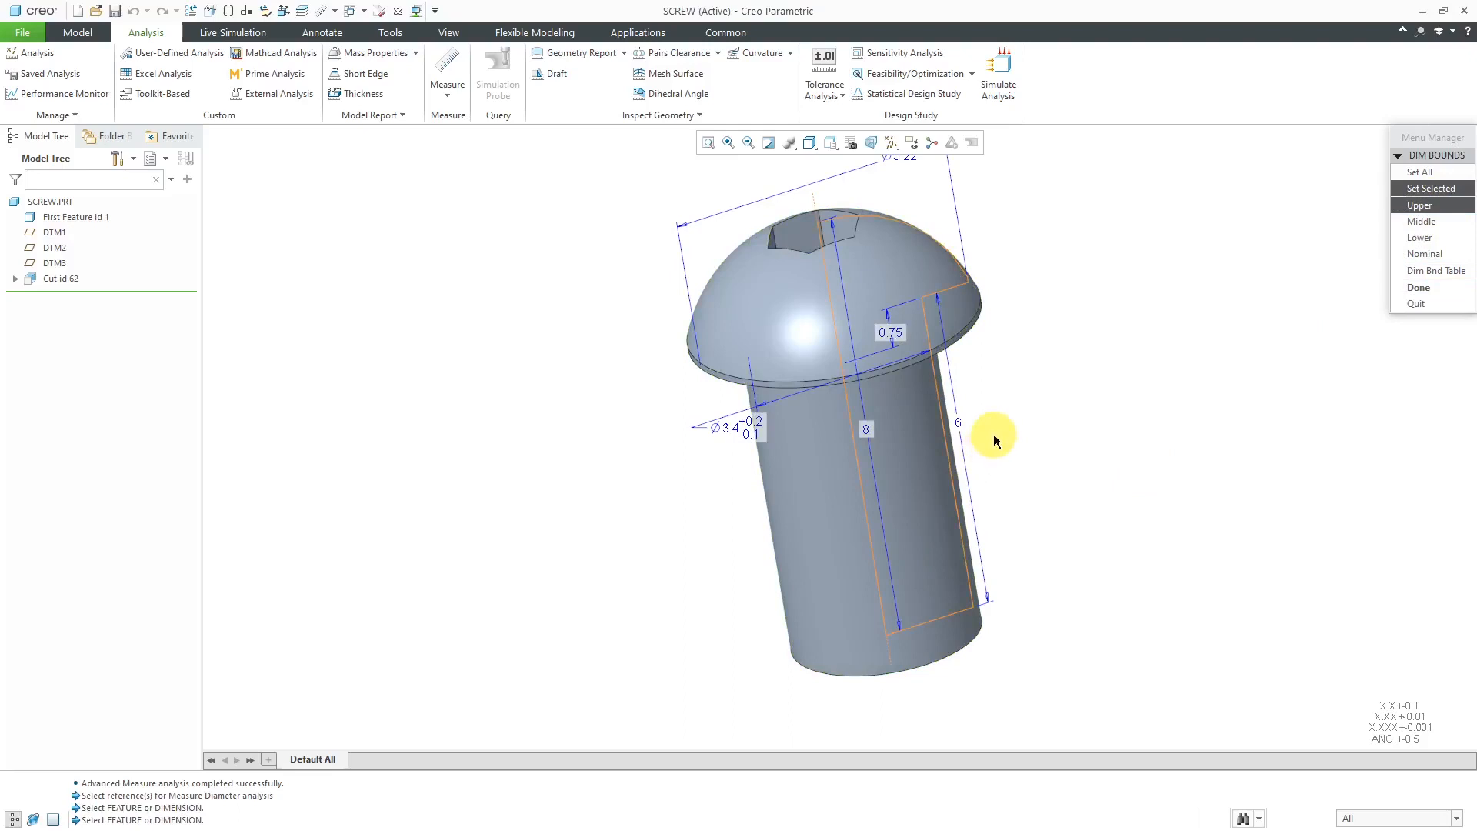
click(735, 429)
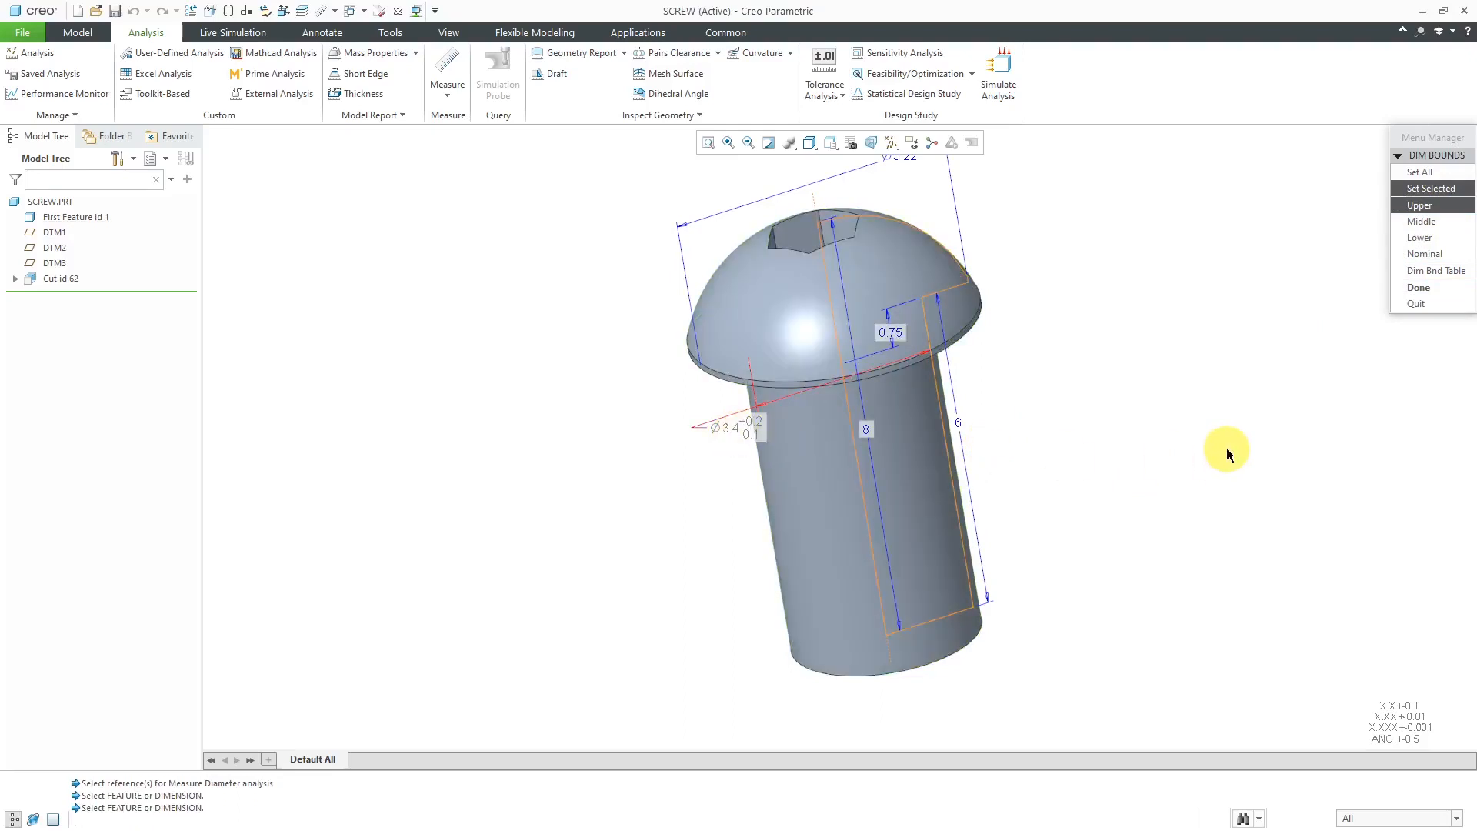
click(1418, 287)
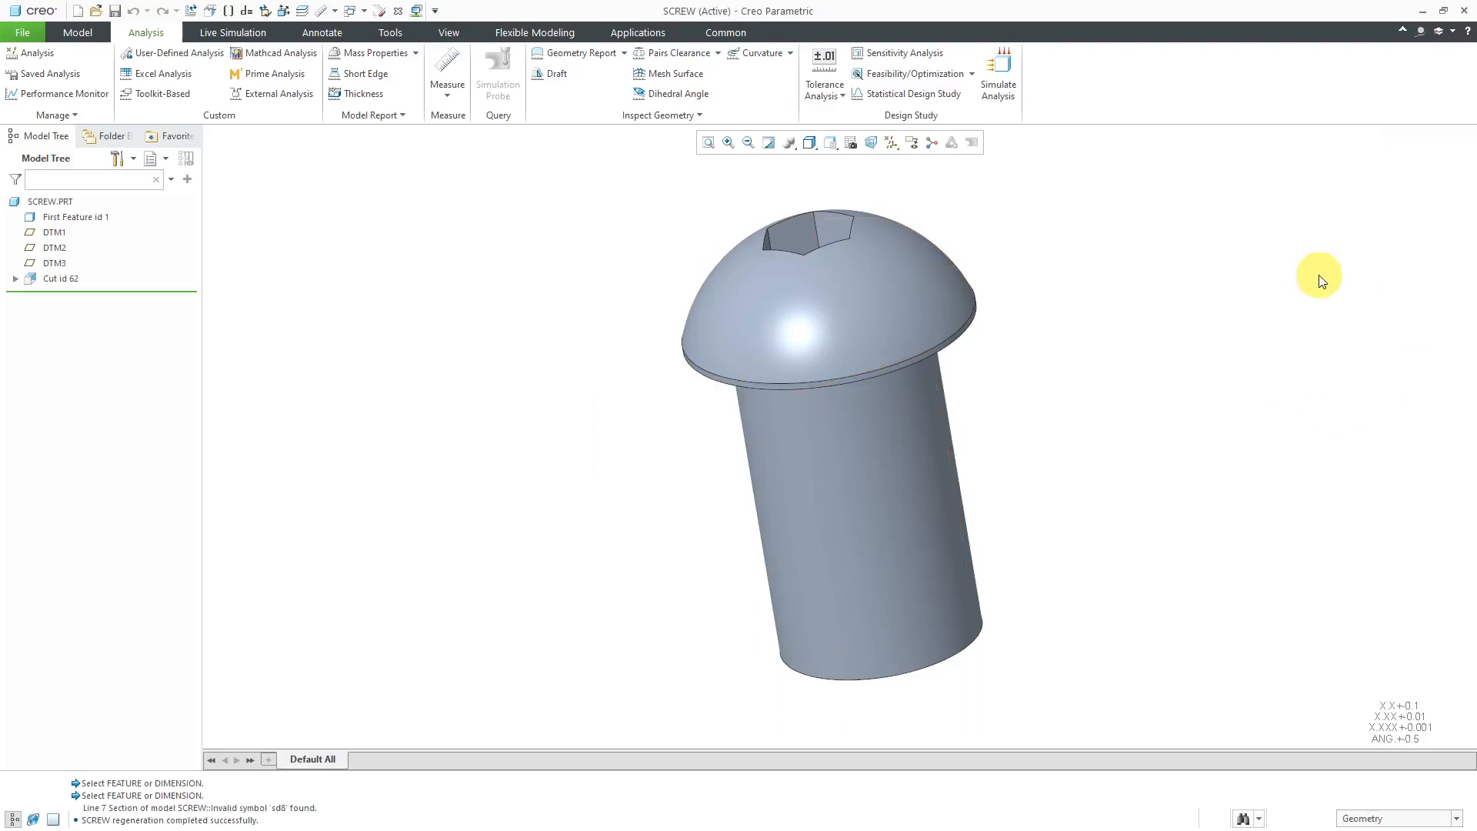
Save the screw's current dimension boundaries as a set named MAX_DIA and review it in the dimension bound table
click(808, 94)
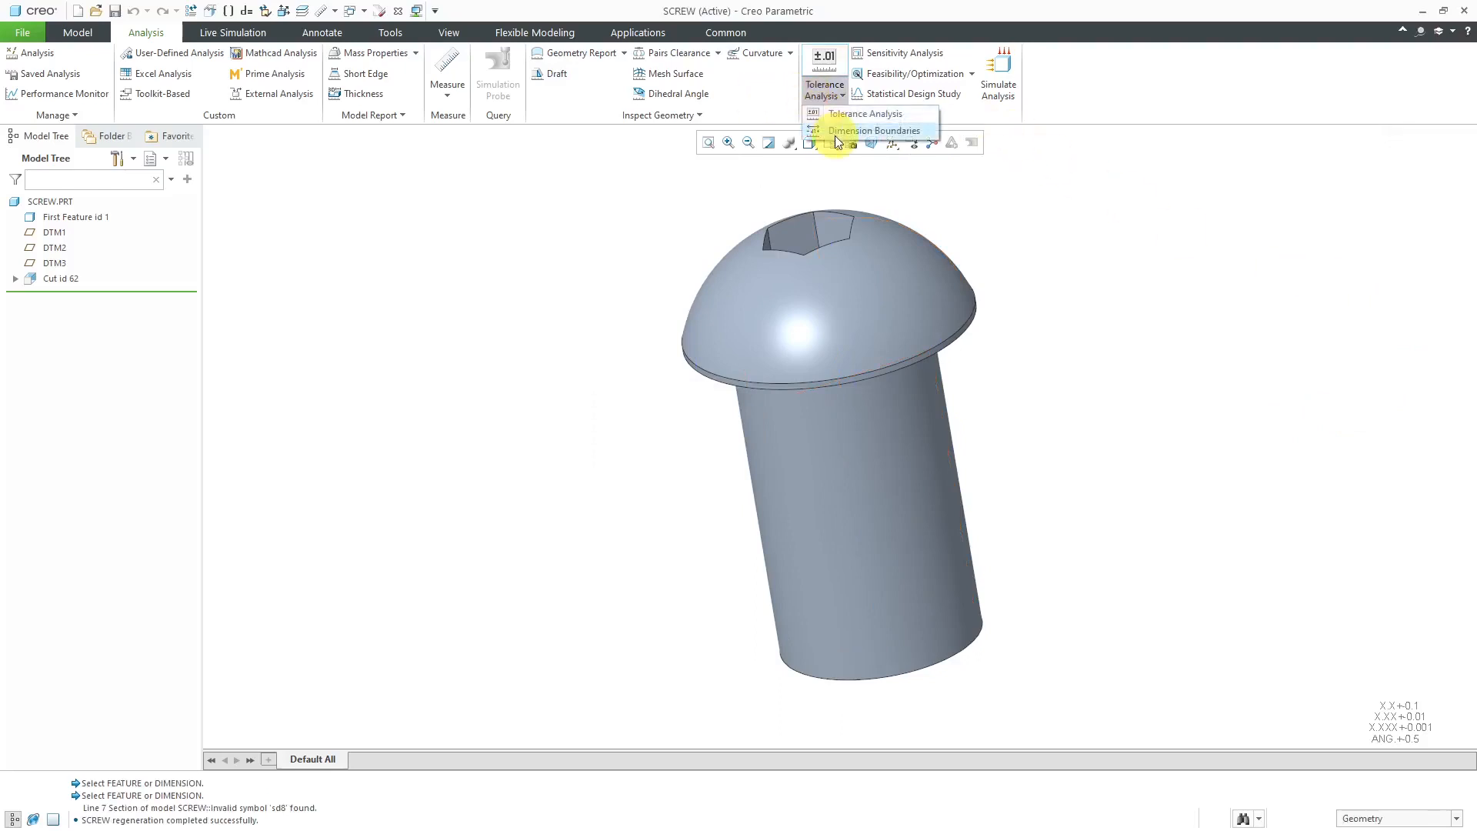
click(834, 135)
click(1450, 275)
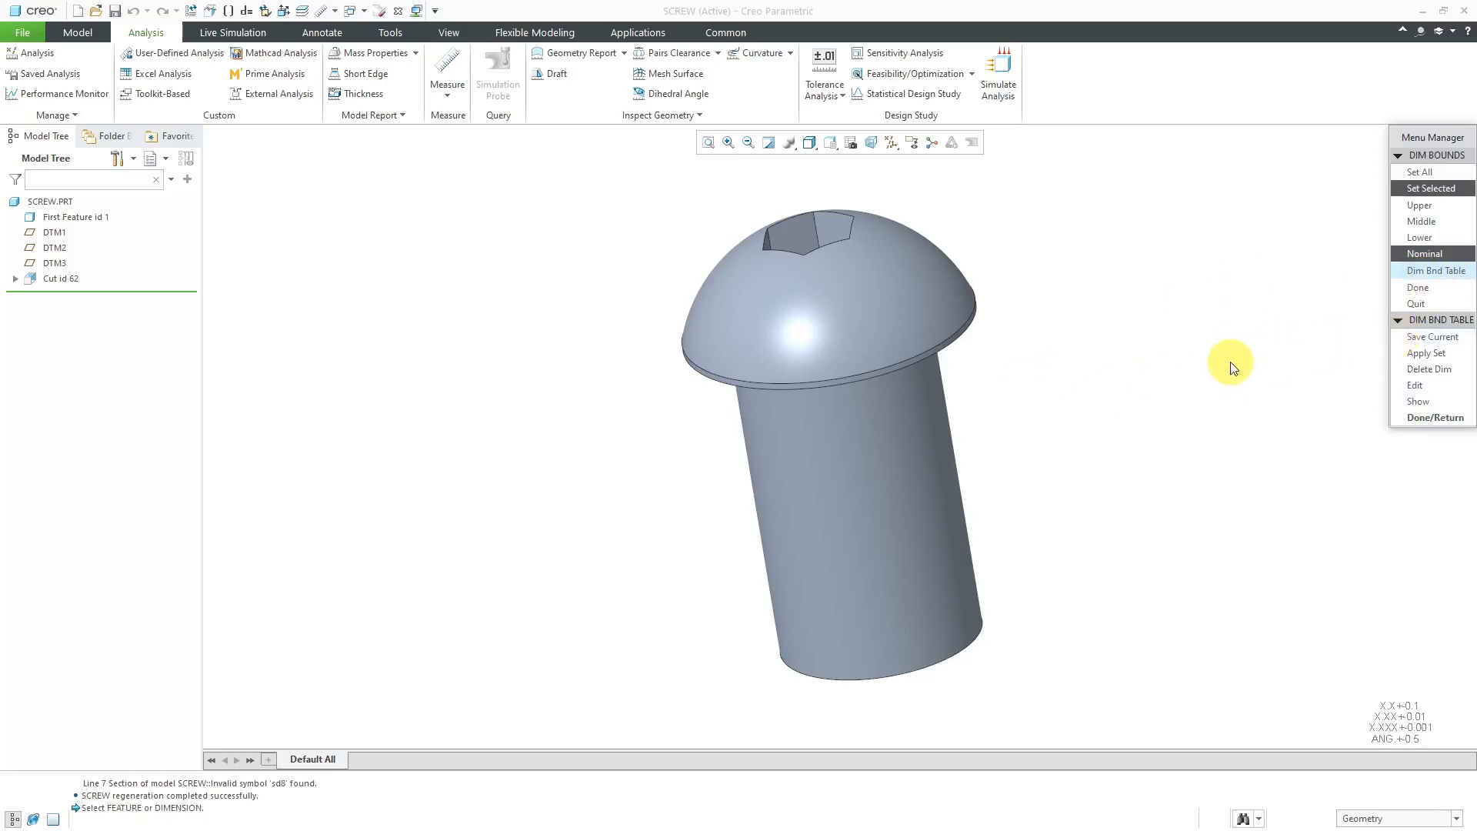
click(1412, 338)
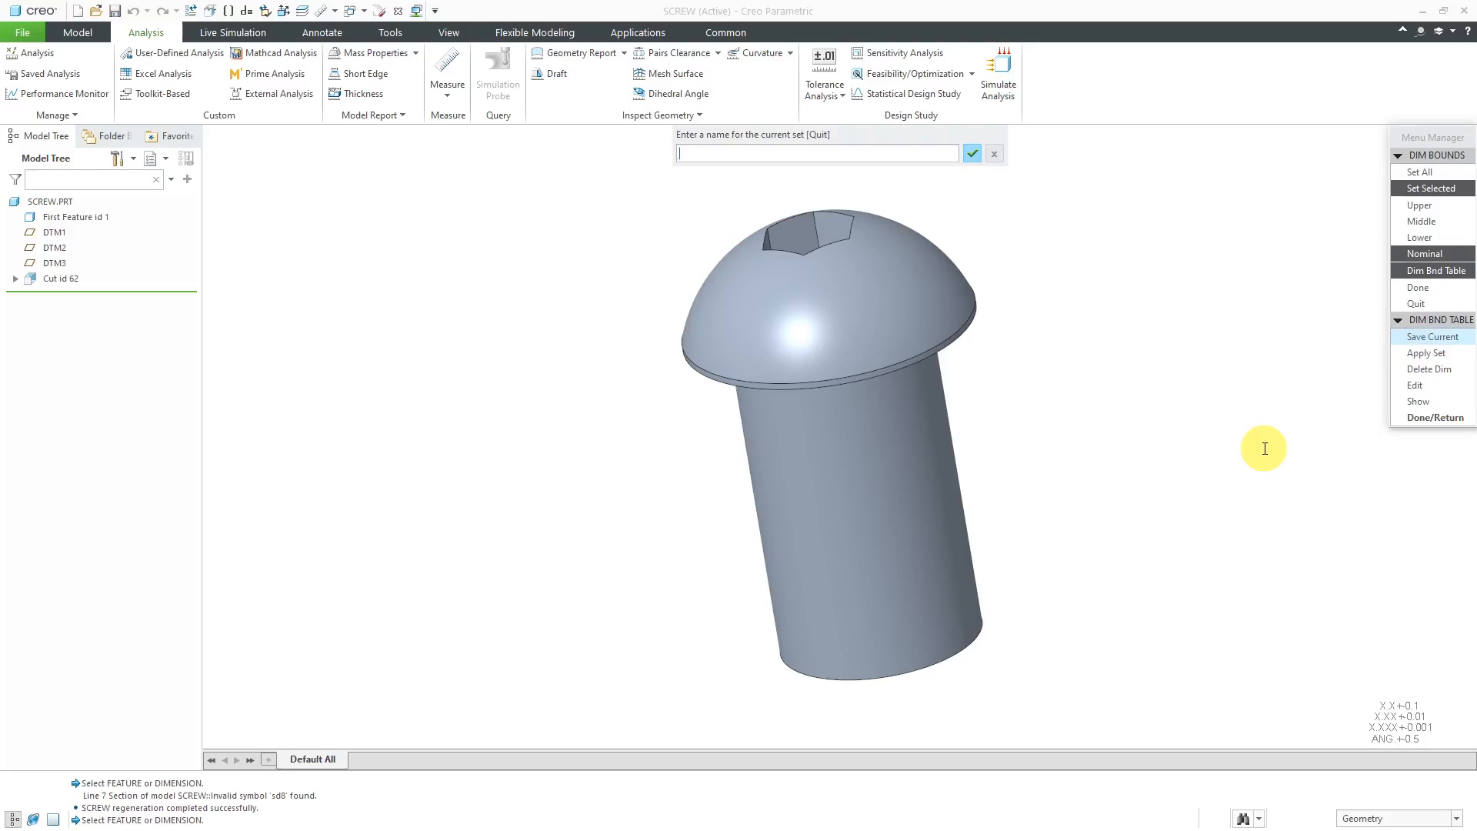
text(MAX_DIA)
key(Return)
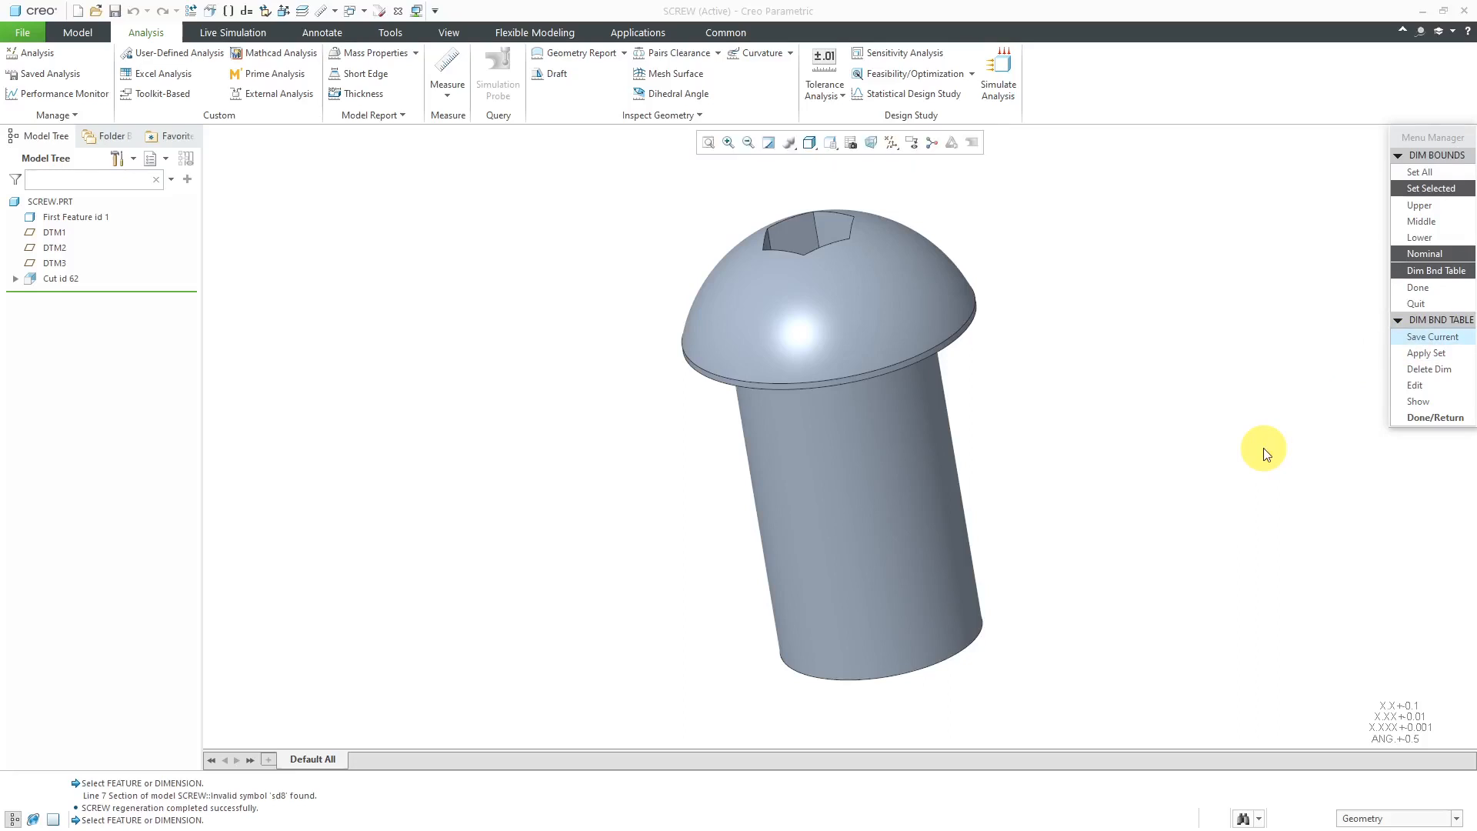
click(1419, 401)
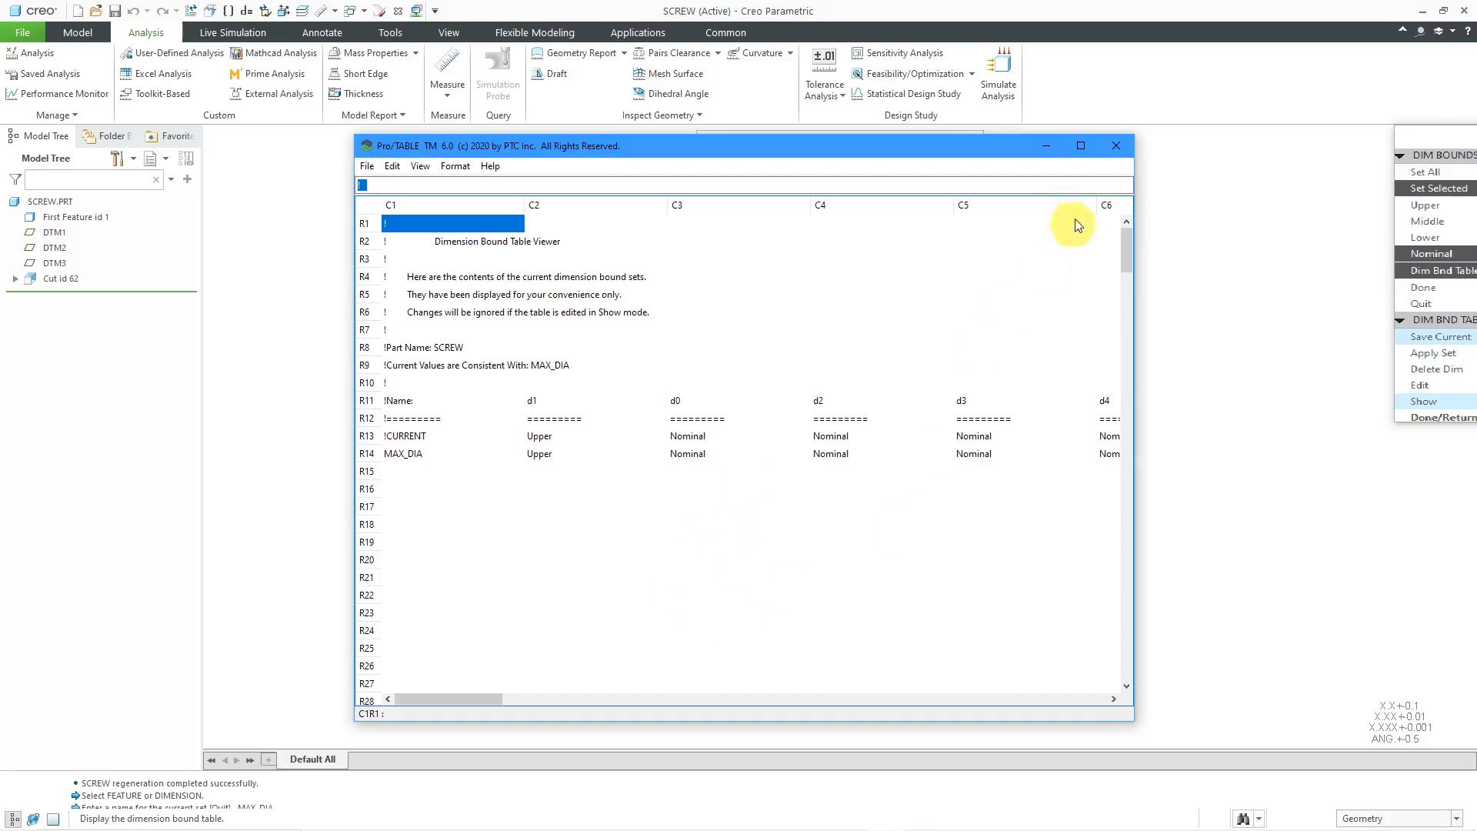
click(1116, 146)
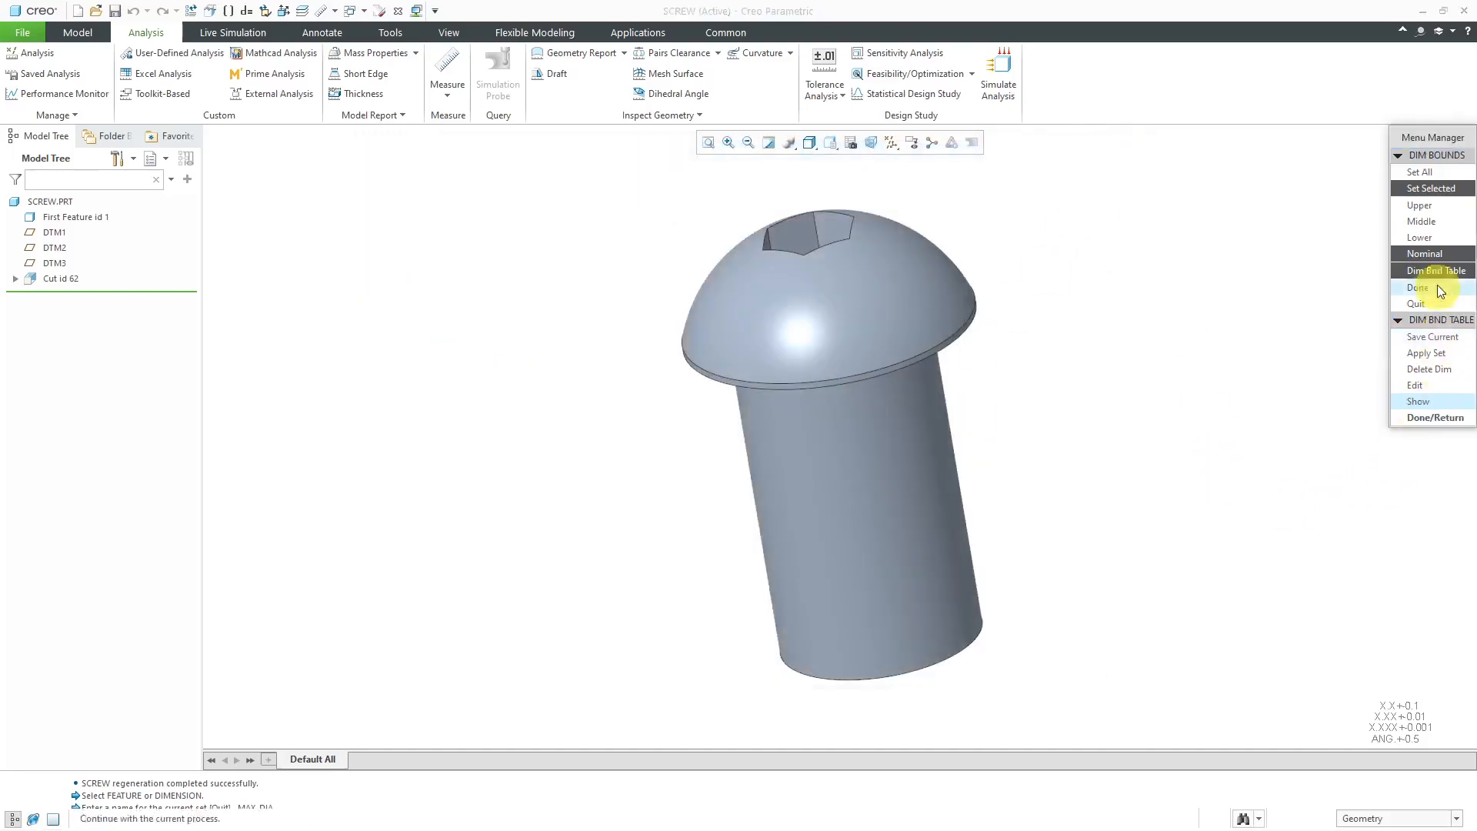
Set all of the screw's dimension boundaries to Nominal, regenerate, and return to the circuit-card assembly
click(1415, 222)
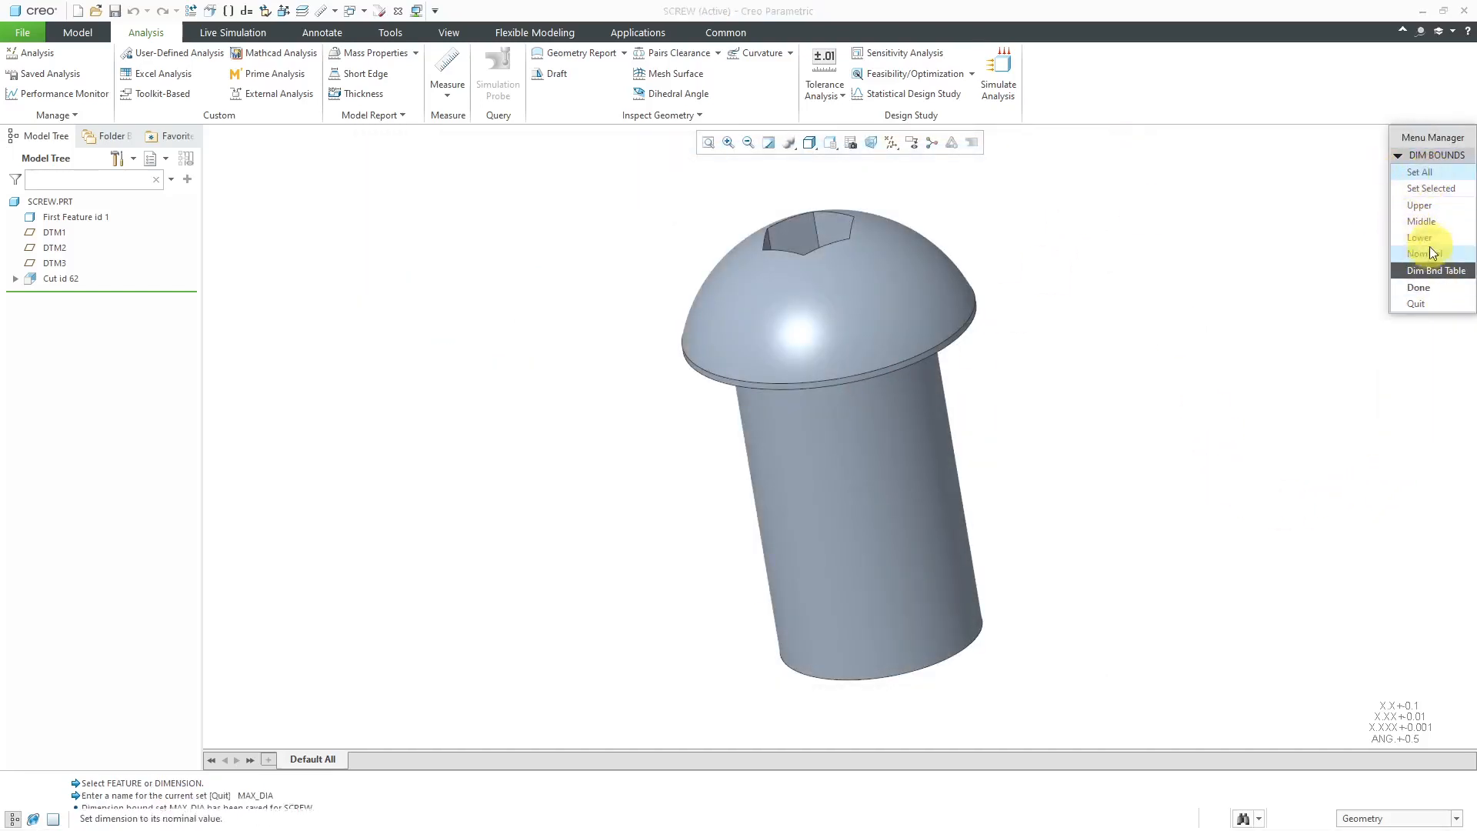
click(1423, 288)
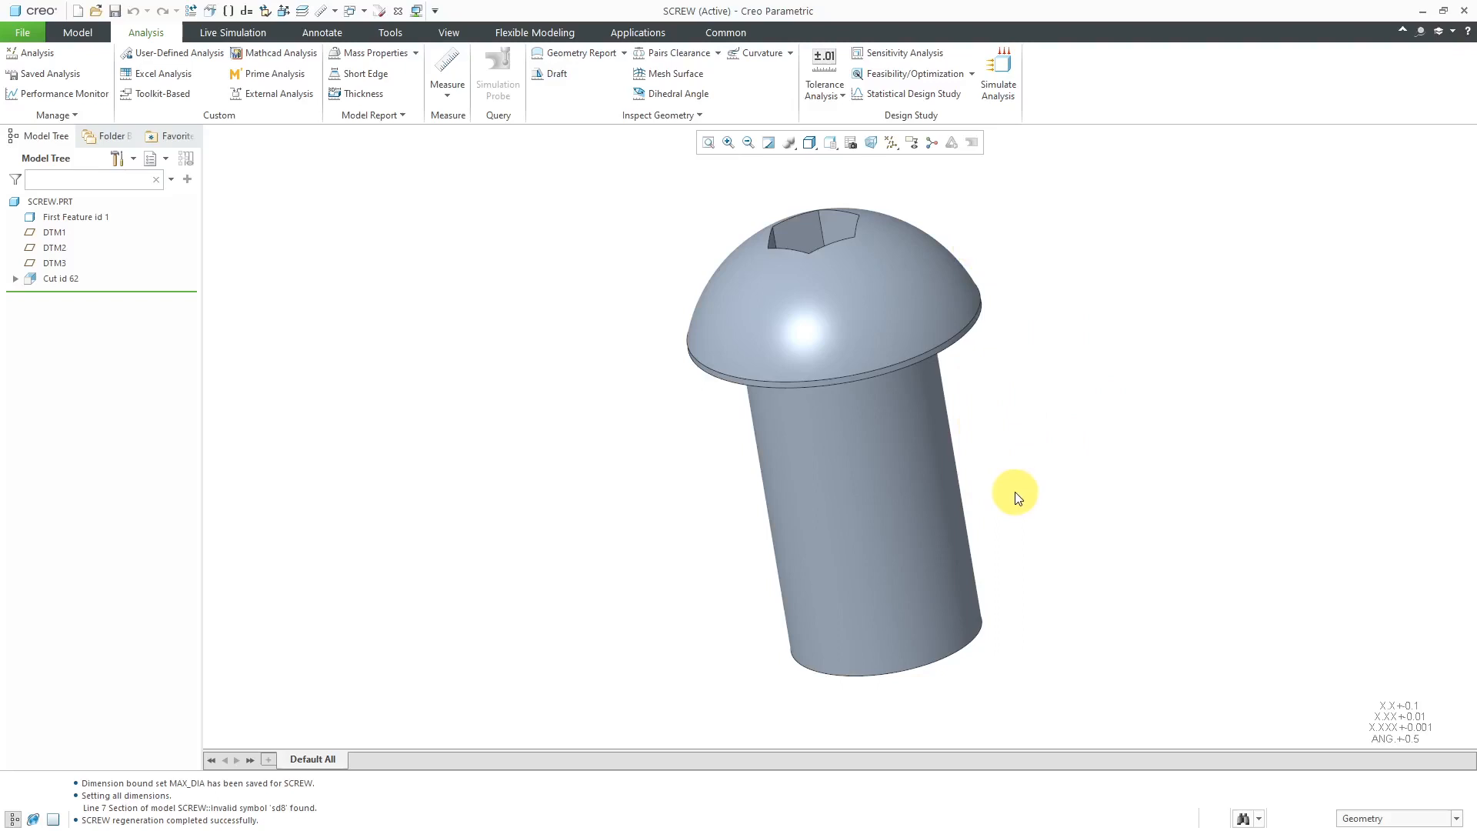
click(399, 13)
click(400, 12)
Open the dimension boundary options for the circuit-card assembly
scroll(984, 549, up, 2)
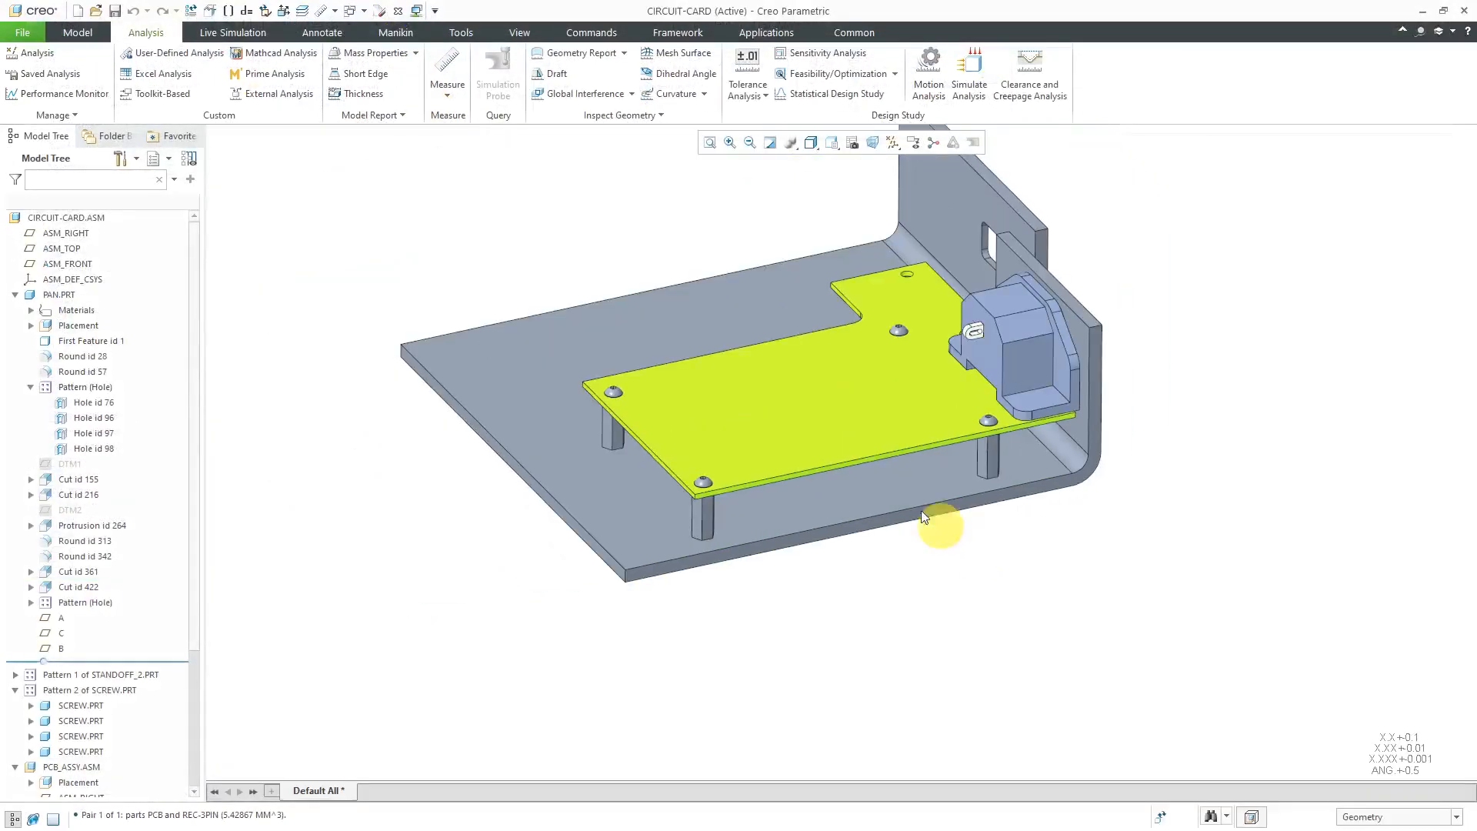
scroll(855, 419, down, 1)
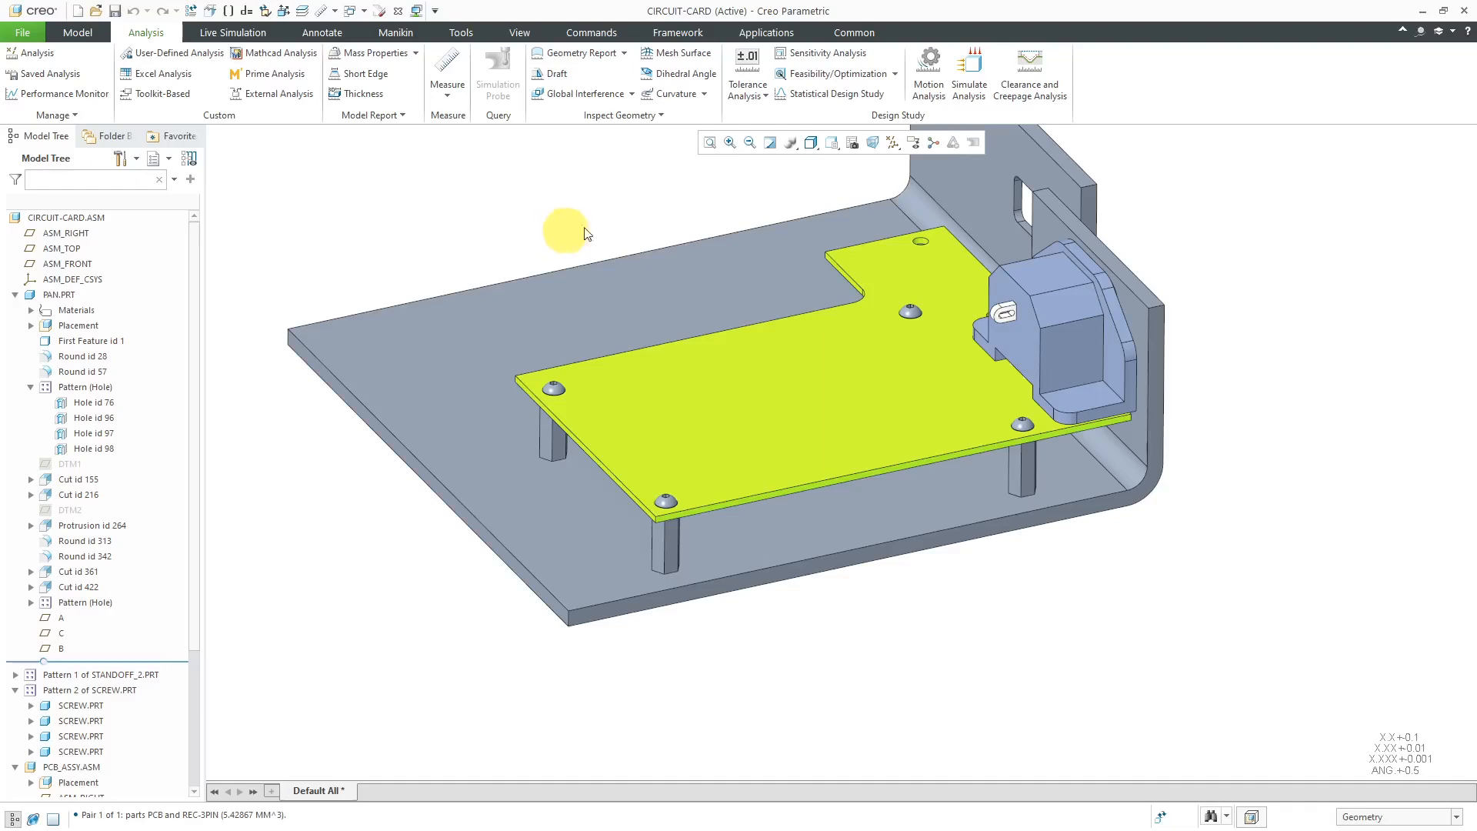
click(745, 91)
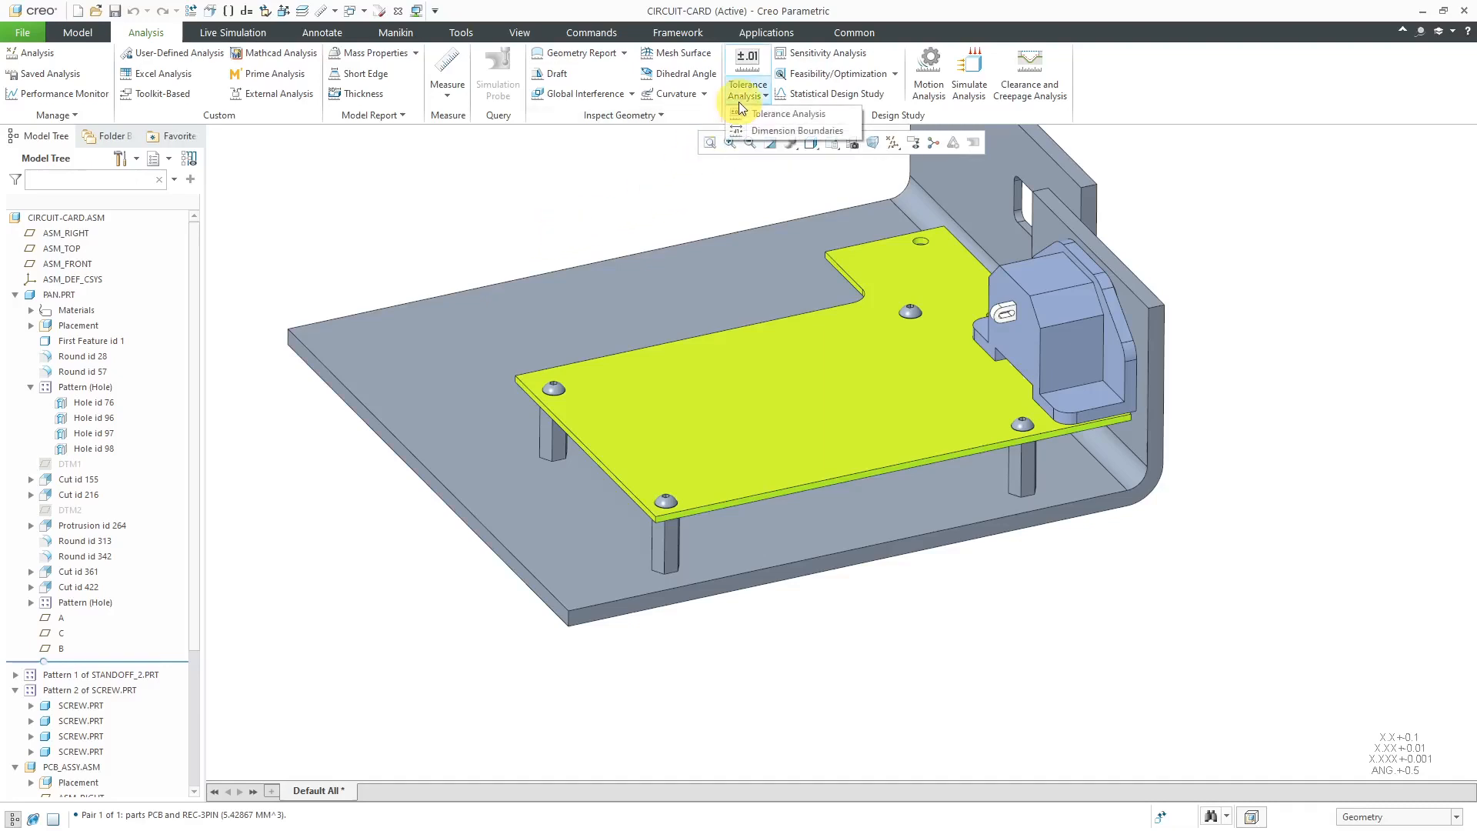
click(781, 130)
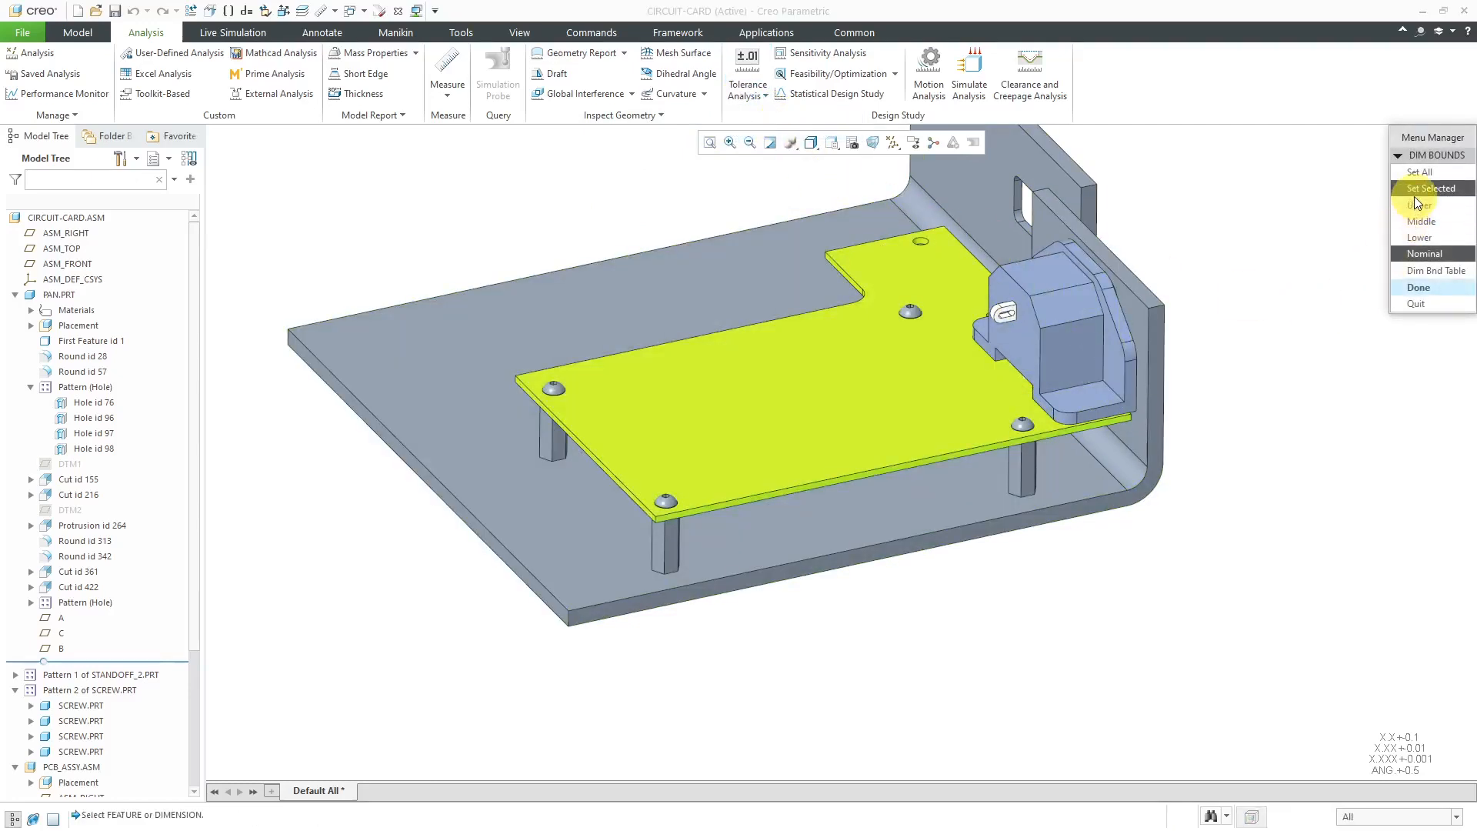